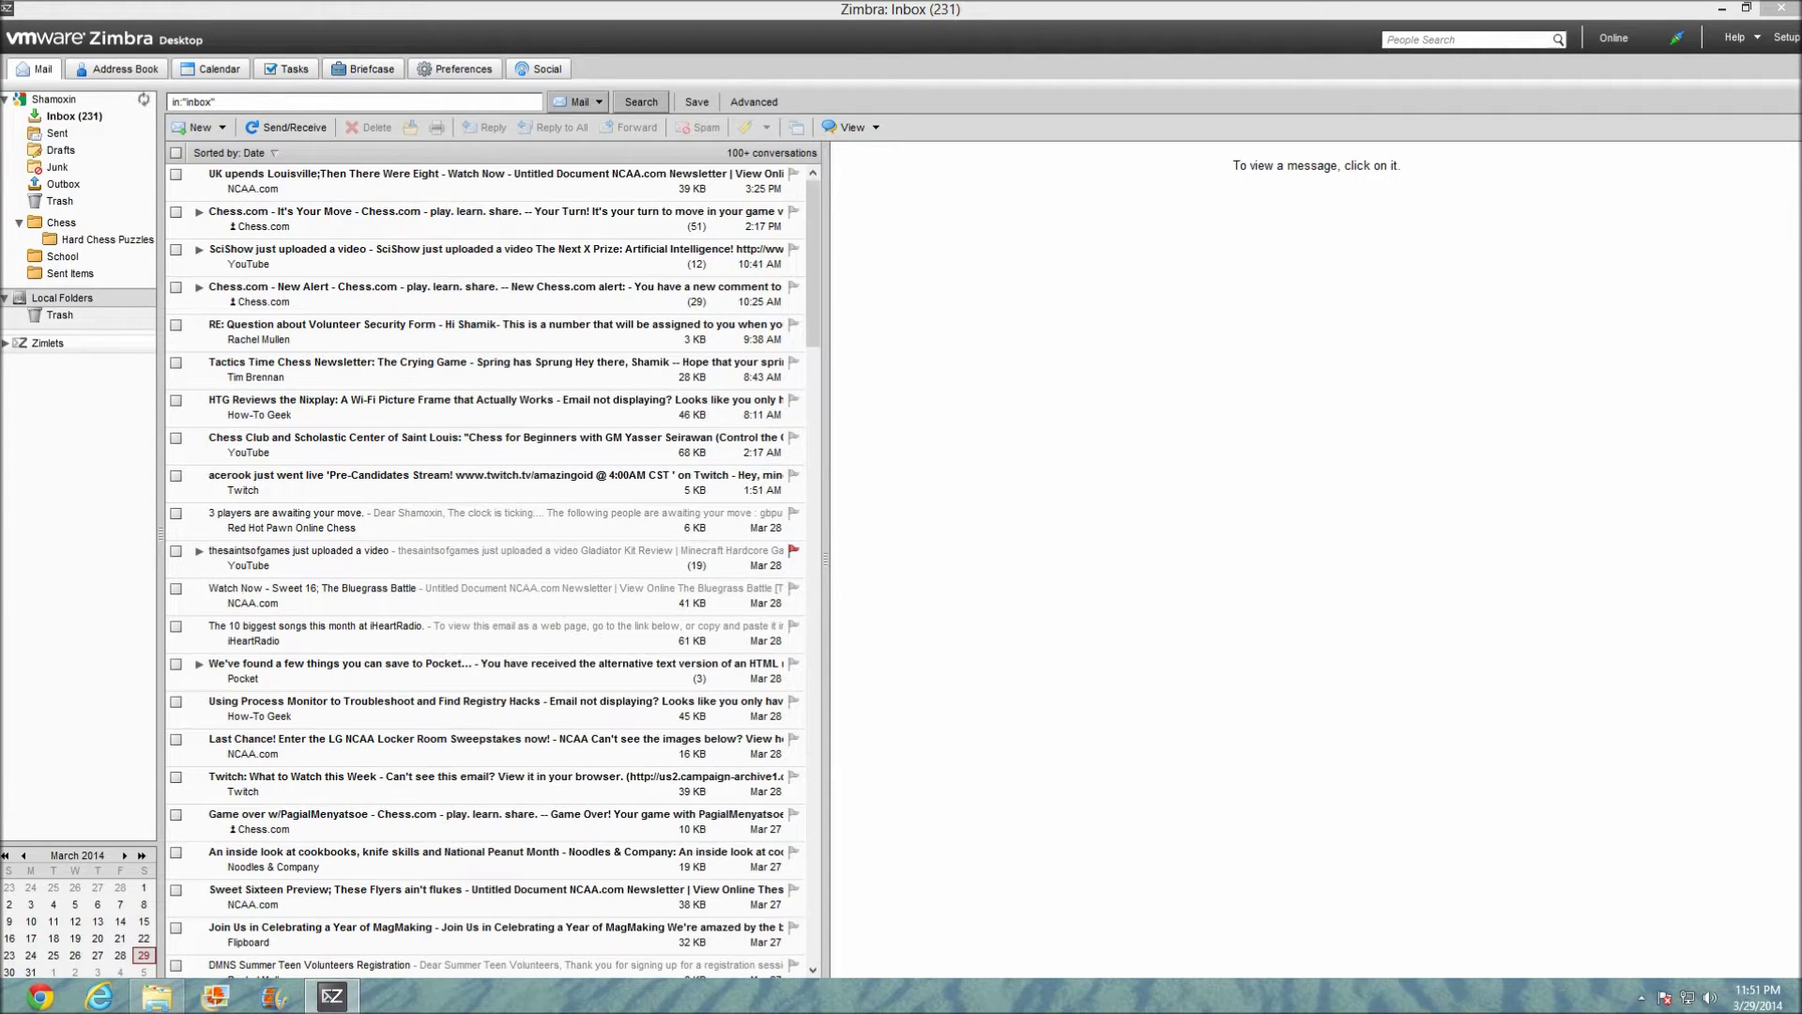
# Step: Open the inbox message "UK upends Louisville;Then There Were Eight - Watch Now" and display its external images
pyautogui.moveTo(813, 263); pyautogui.dragTo(813, 797)
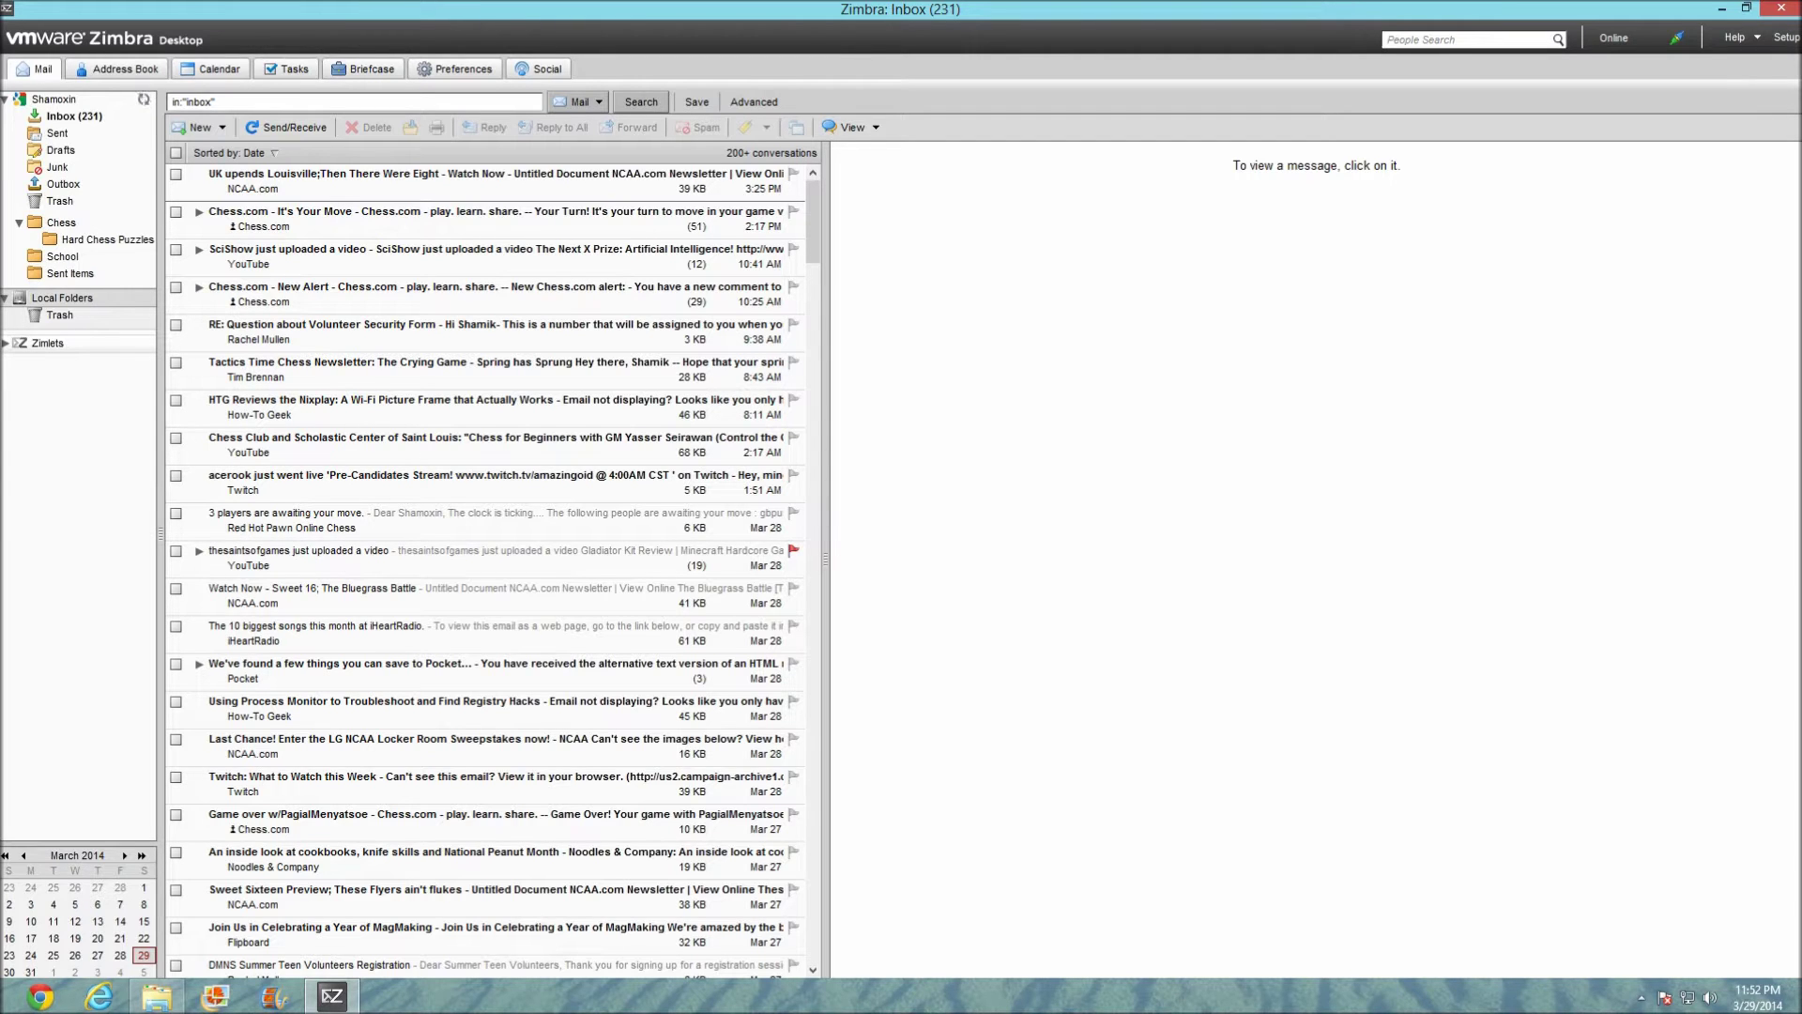
pyautogui.scroll(-3, 484, 573)
pyautogui.scroll(3, 485, 573)
pyautogui.moveTo(812, 222)
pyautogui.mouseDown()
pyautogui.moveTo(812, 918)
pyautogui.moveTo(812, 221)
pyautogui.mouseUp()
pyautogui.click(485, 181)
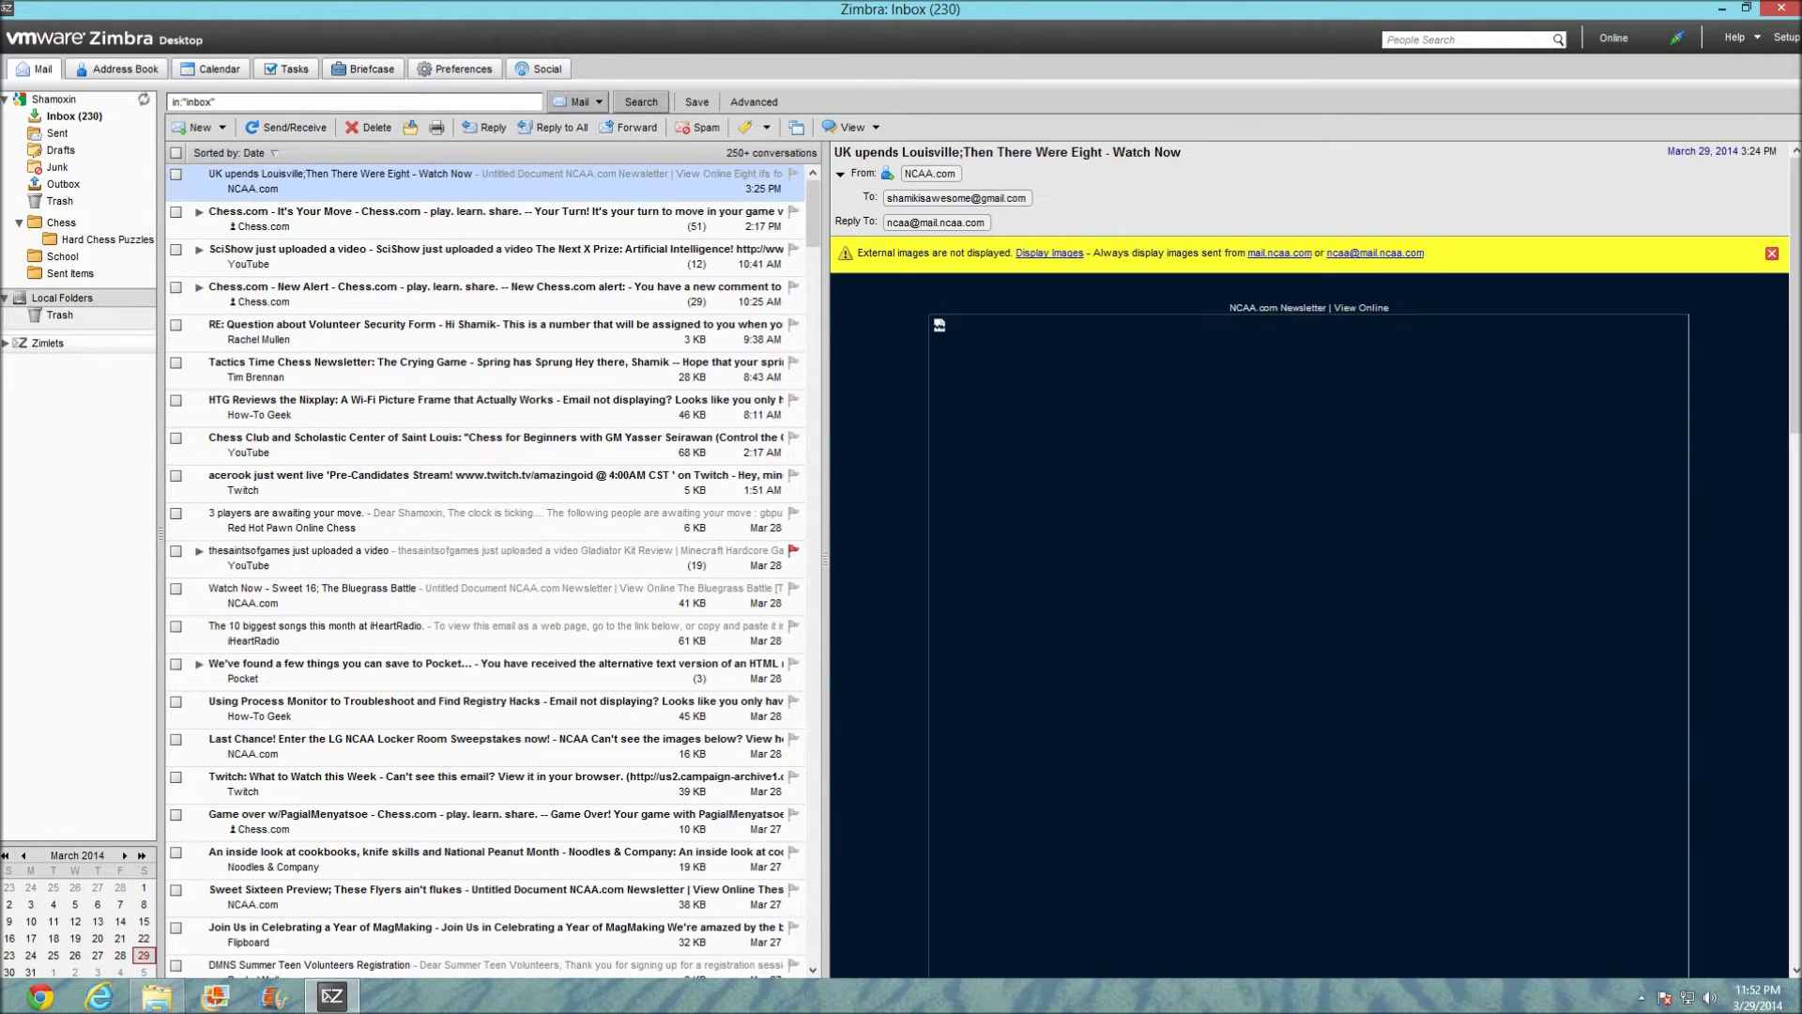
pyautogui.click(1050, 253)
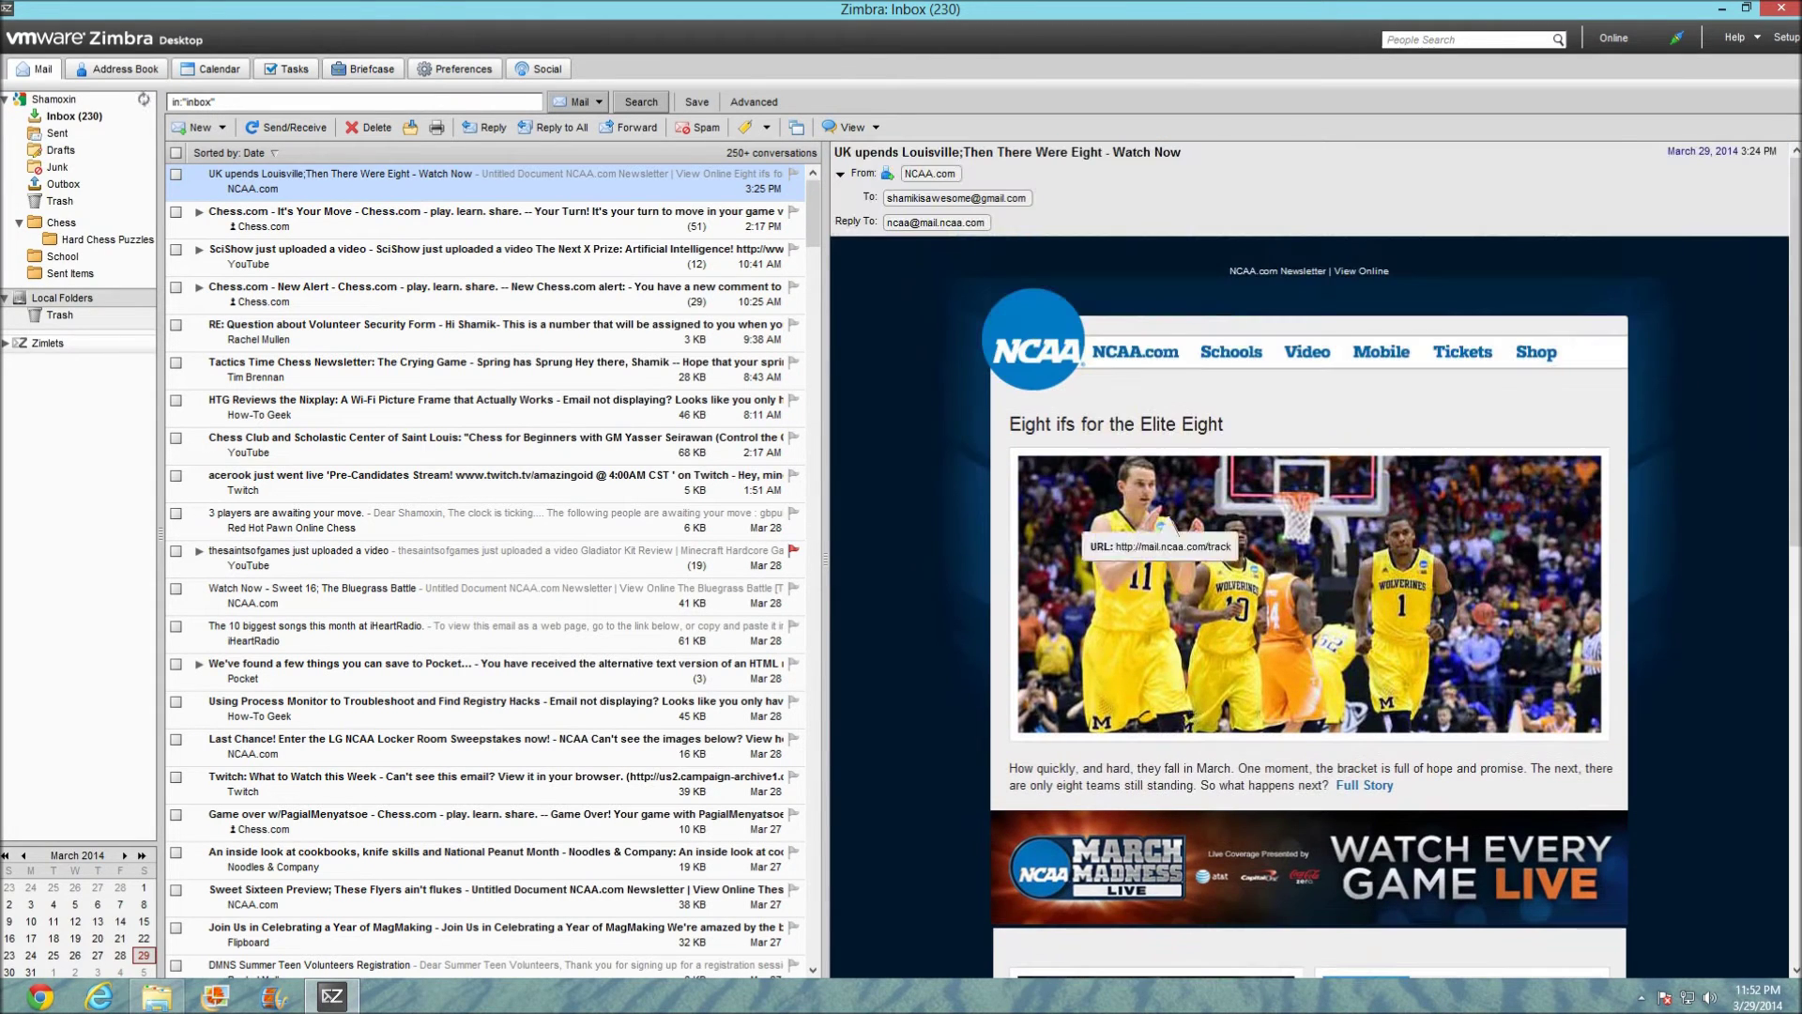
# Step: Preview the messages below the NCAA.com newsletter one after another and return to the newsletter
pyautogui.press('Down')
pyautogui.press('Down')
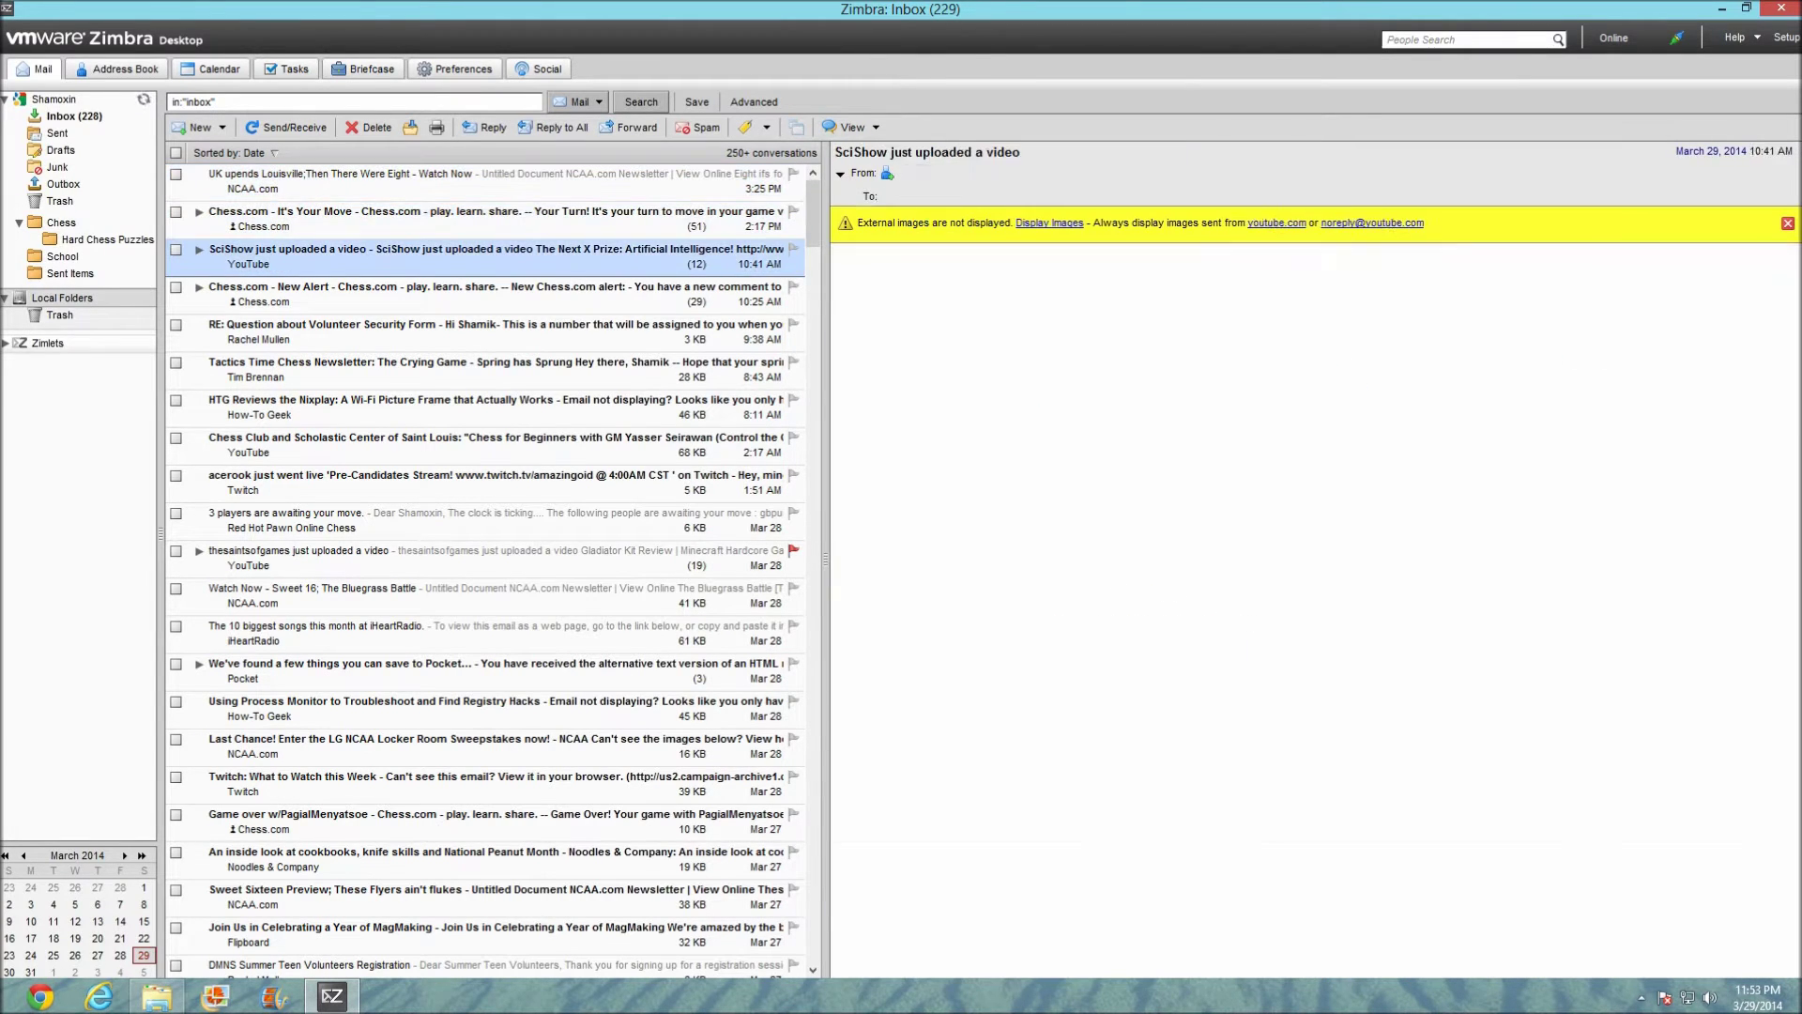
pyautogui.press('Down')
pyautogui.press('Down')
pyautogui.press('Down')
pyautogui.press('Down')
pyautogui.press('Up')
pyautogui.press('Up')
pyautogui.press('Up')
pyautogui.press('Up')
pyautogui.press('Up')
pyautogui.press('Up')
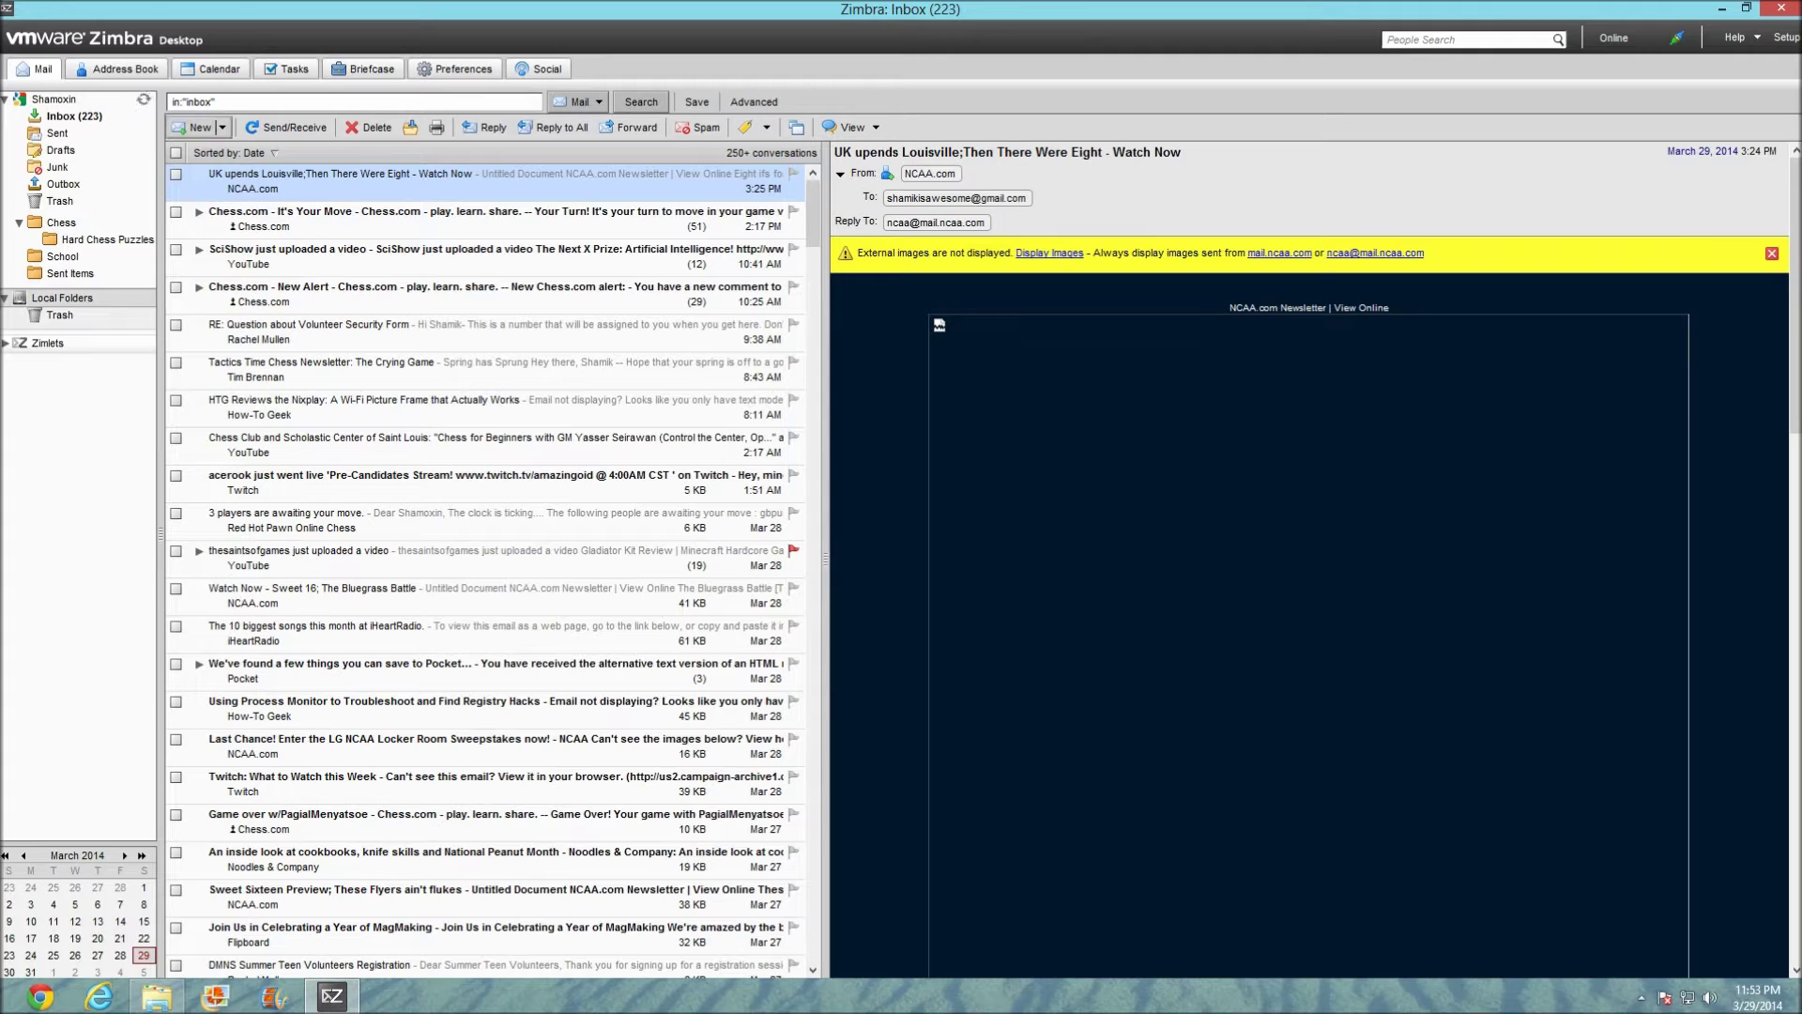
# Step: Compose a new message to "some awesome dude" with the subject "fasdf" and the body "asdfasdfasdf"
pyautogui.click(197, 127)
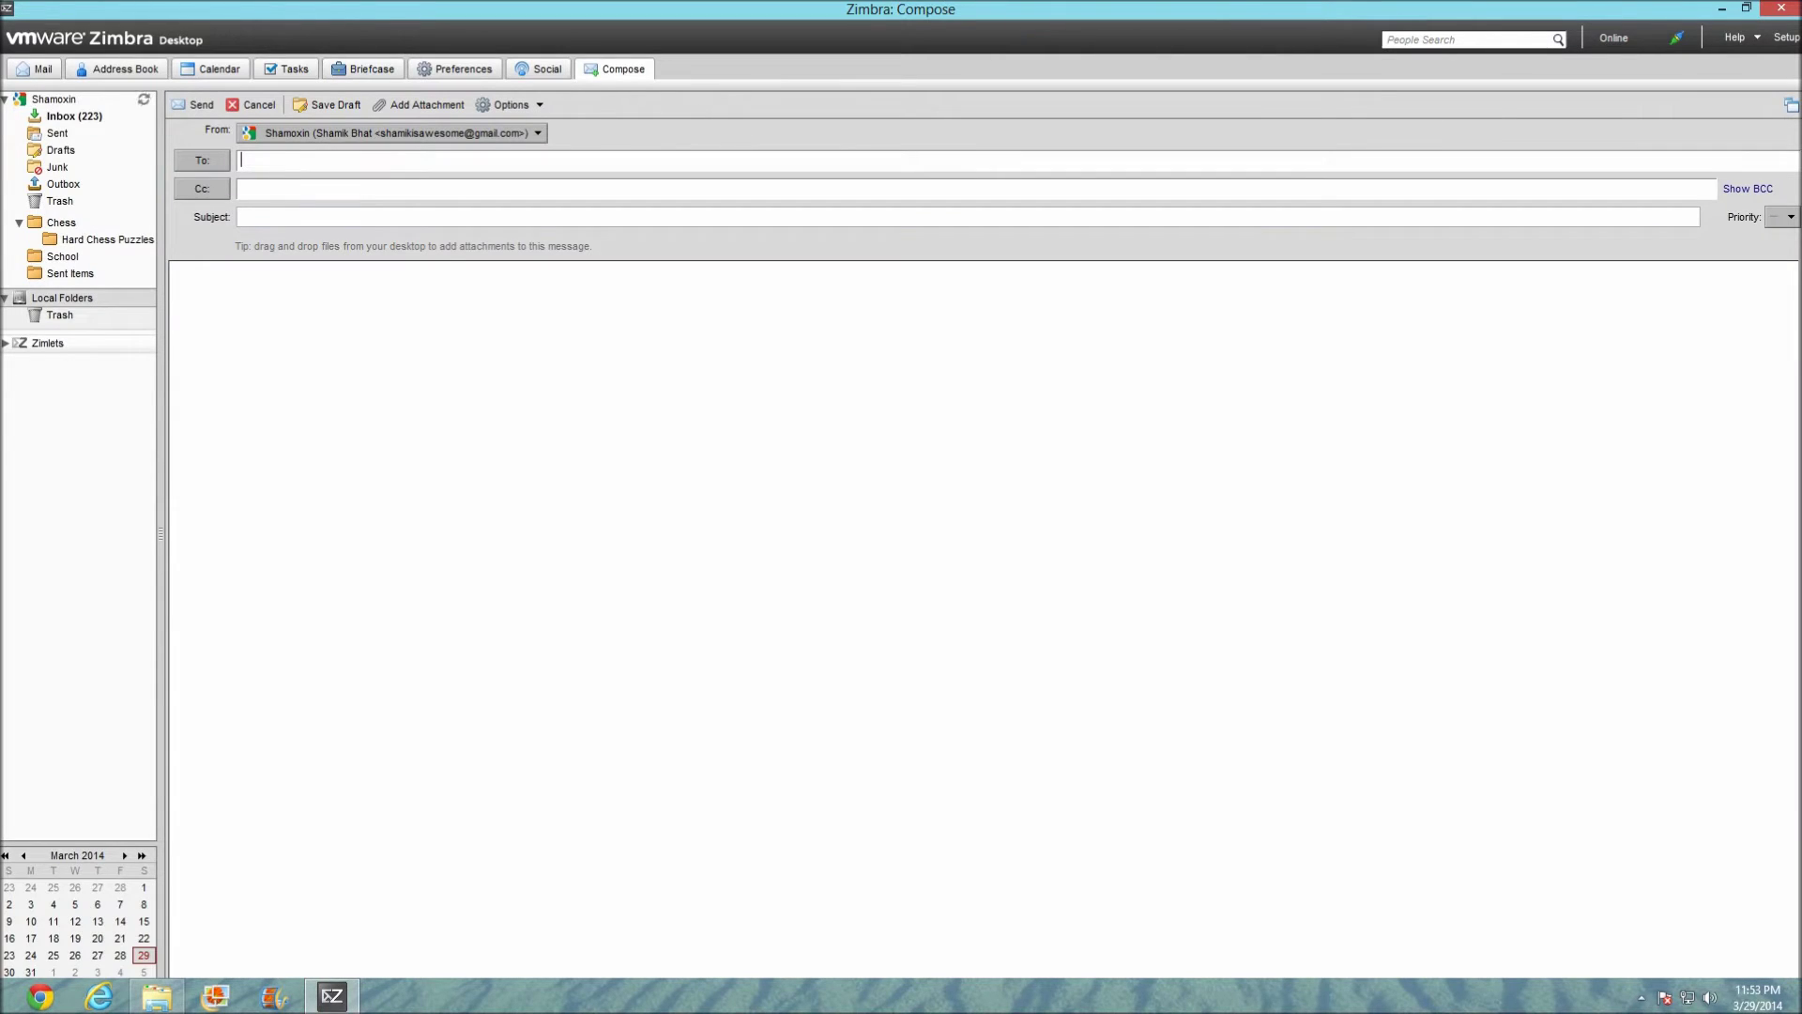
pyautogui.write('some awesome dud')
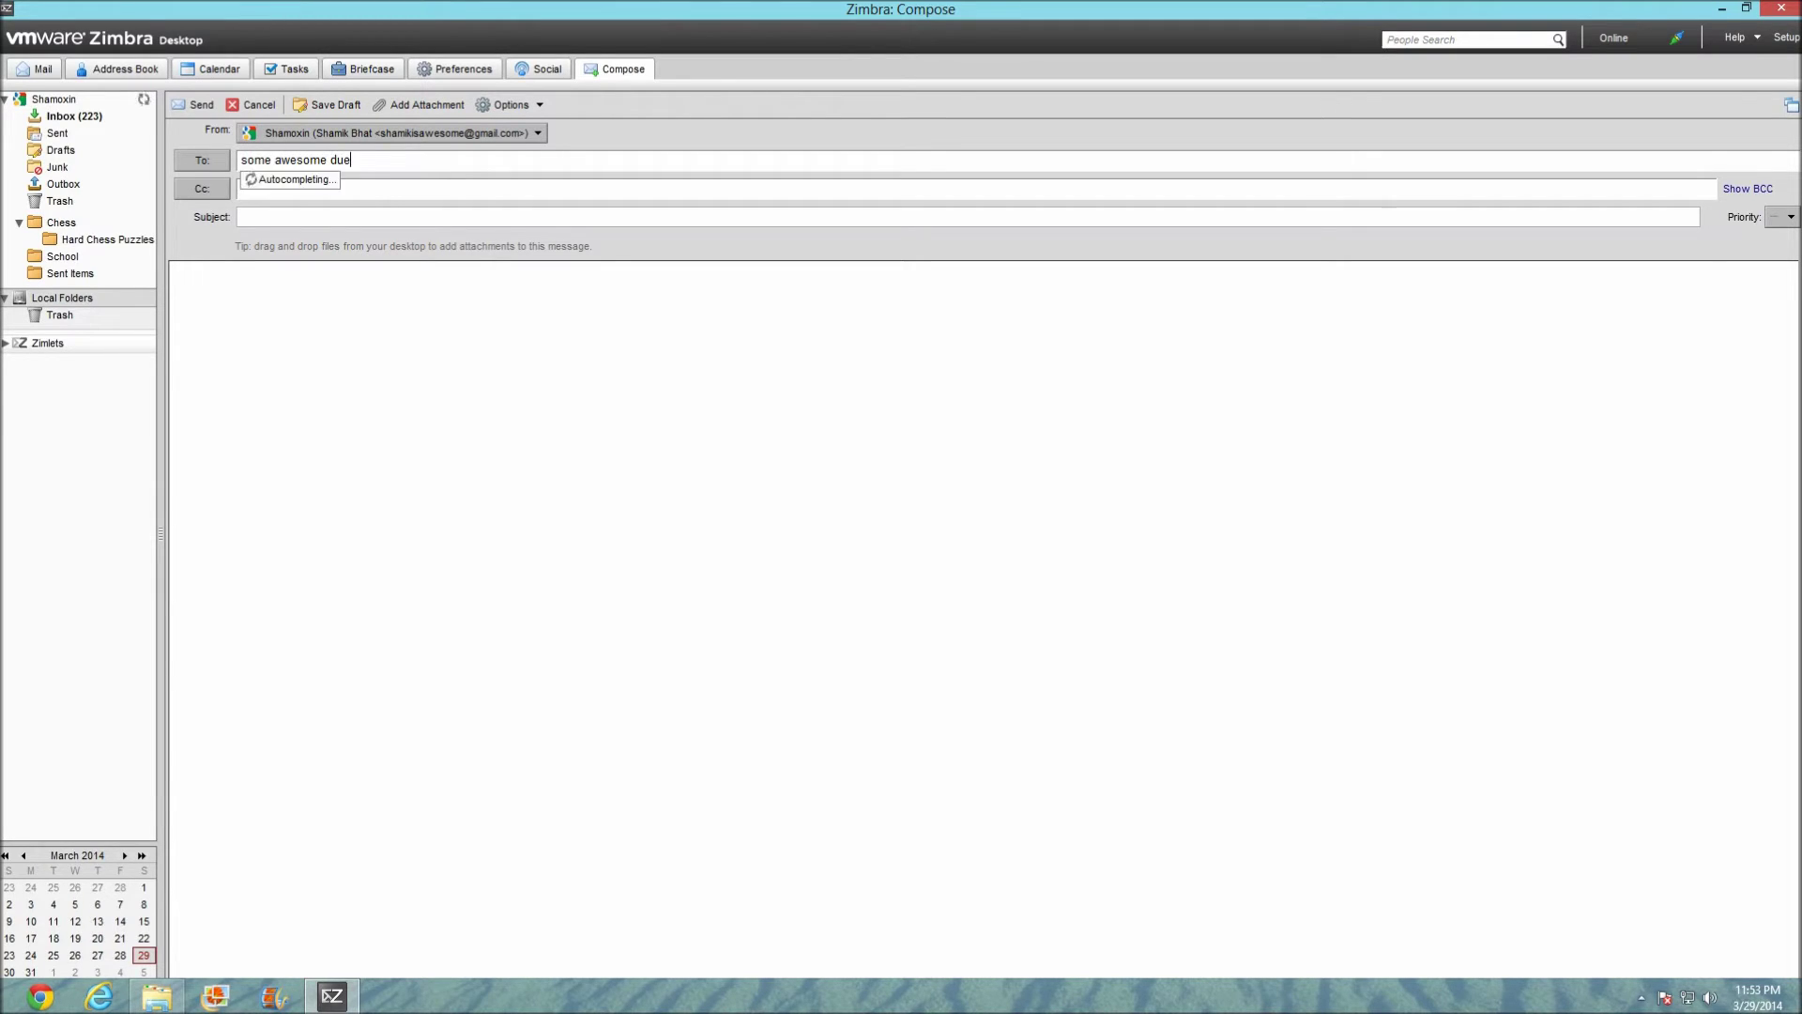
pyautogui.write('e')
pyautogui.press('Tab')
pyautogui.press('Tab')
pyautogui.write('fasdf')
pyautogui.press('Tab')
pyautogui.write('asdfasdfasdf')
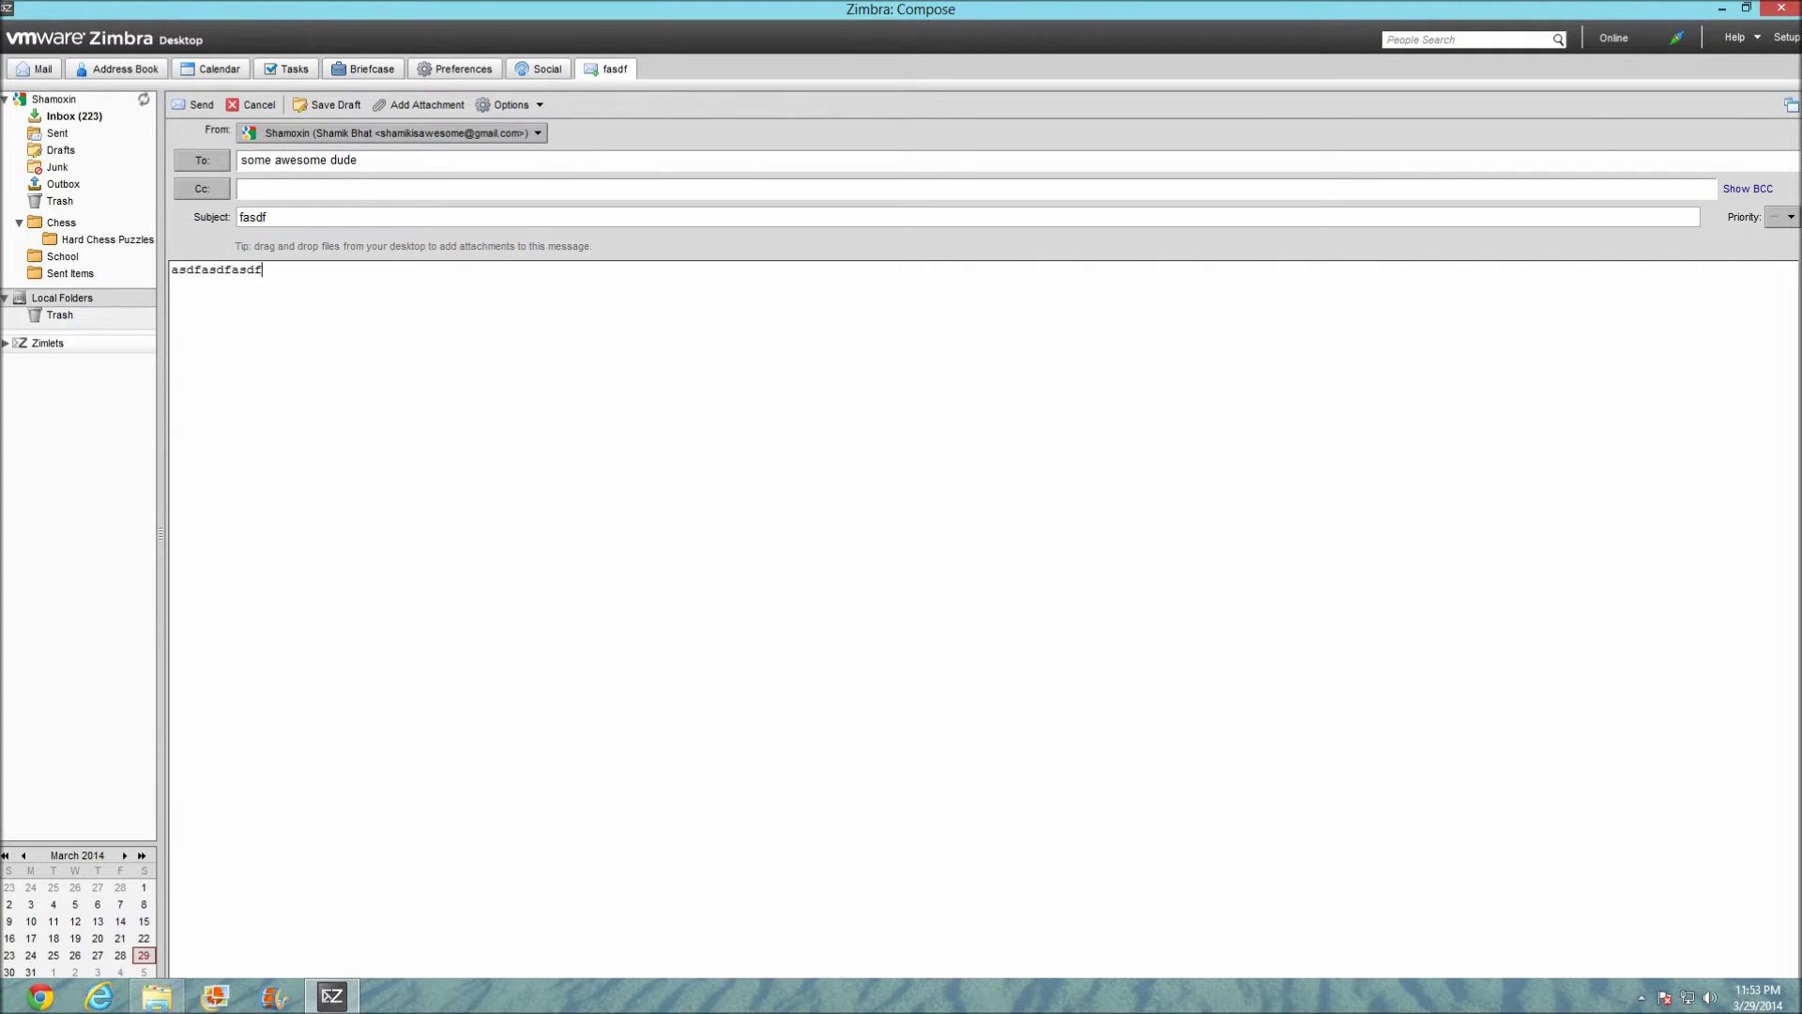
# Step: Copy the message body as a safeguard and switch the message to HTML format
pyautogui.click(1782, 217)
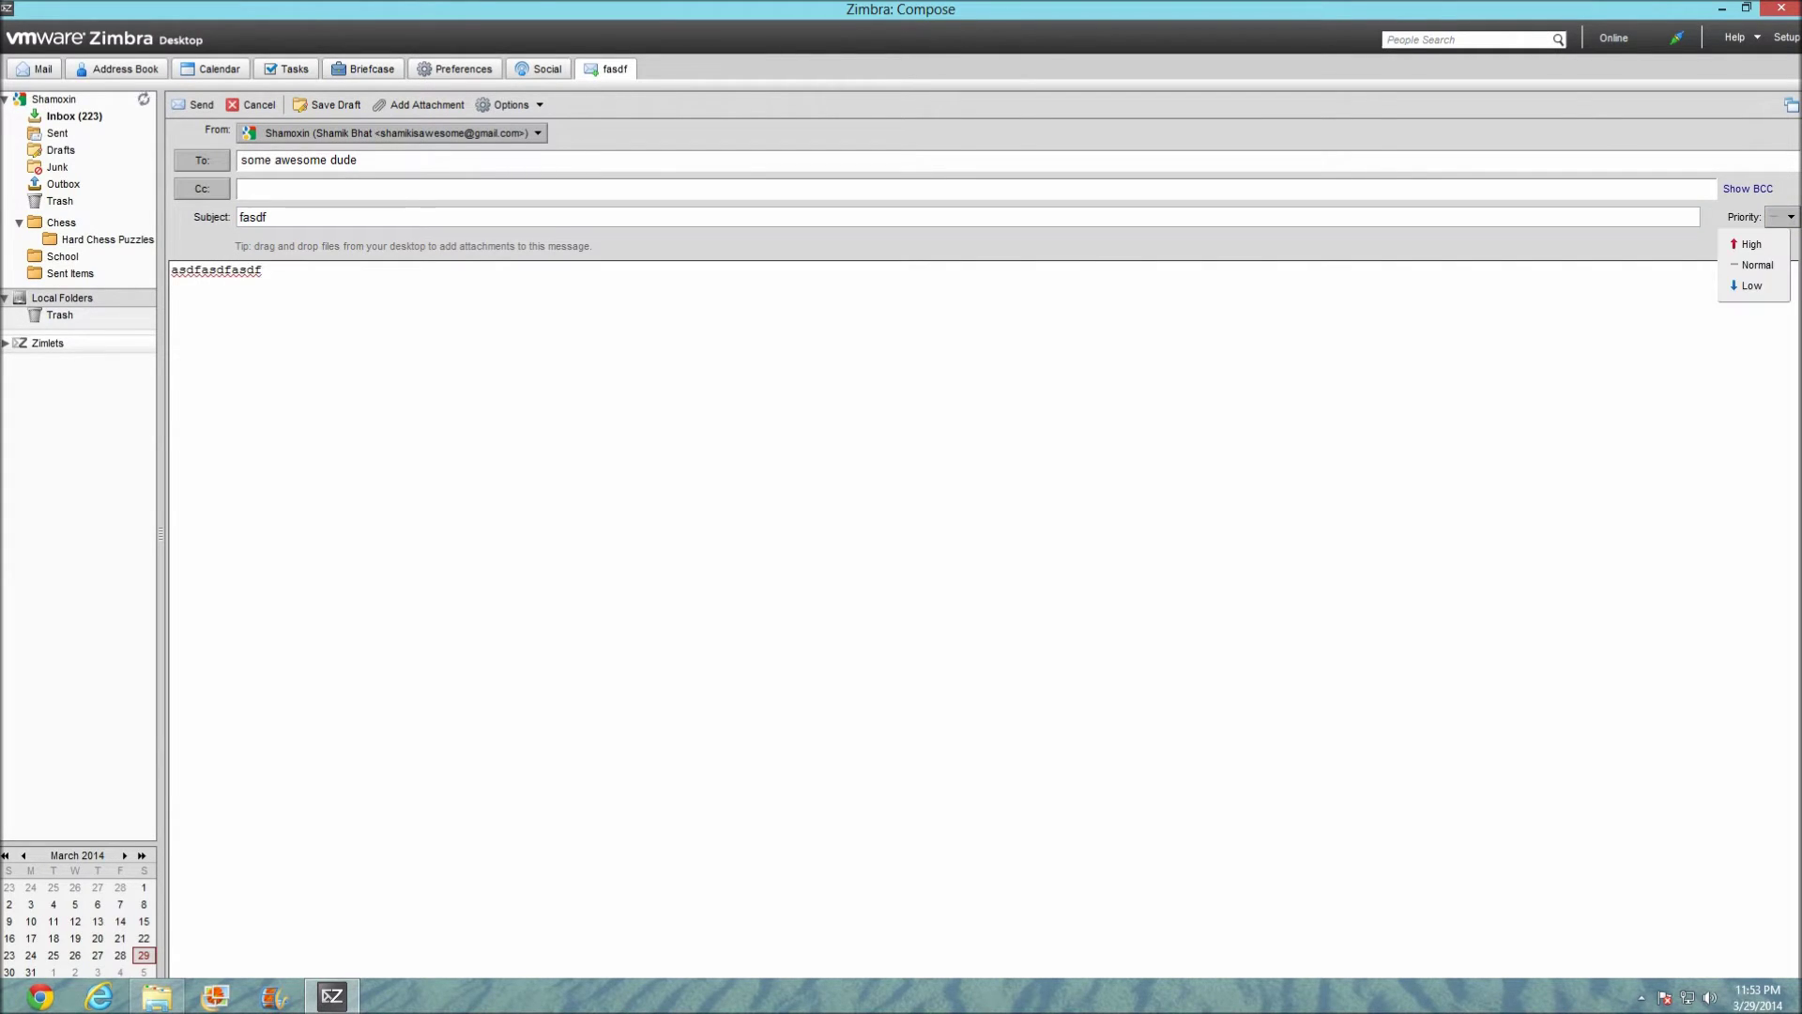
pyautogui.click(262, 269)
pyautogui.hotkey('ctrl', 'a')
pyautogui.hotkey('ctrl', 'c')
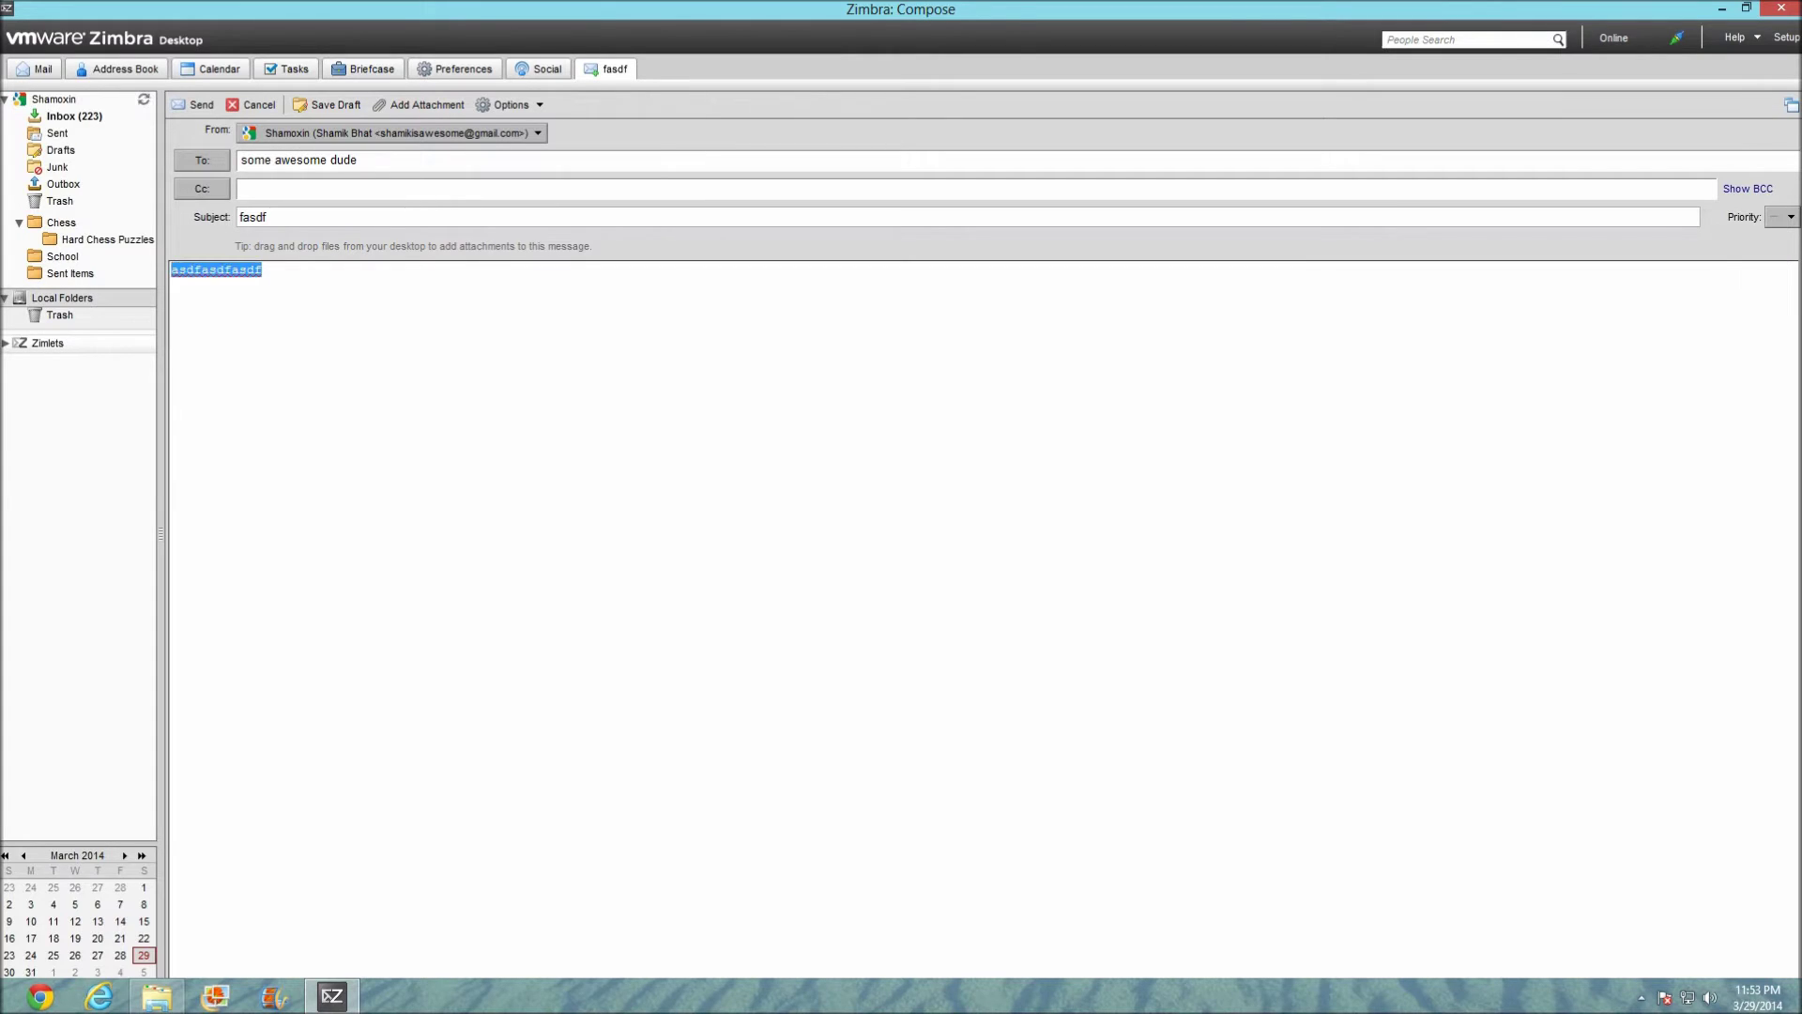
pyautogui.click(507, 104)
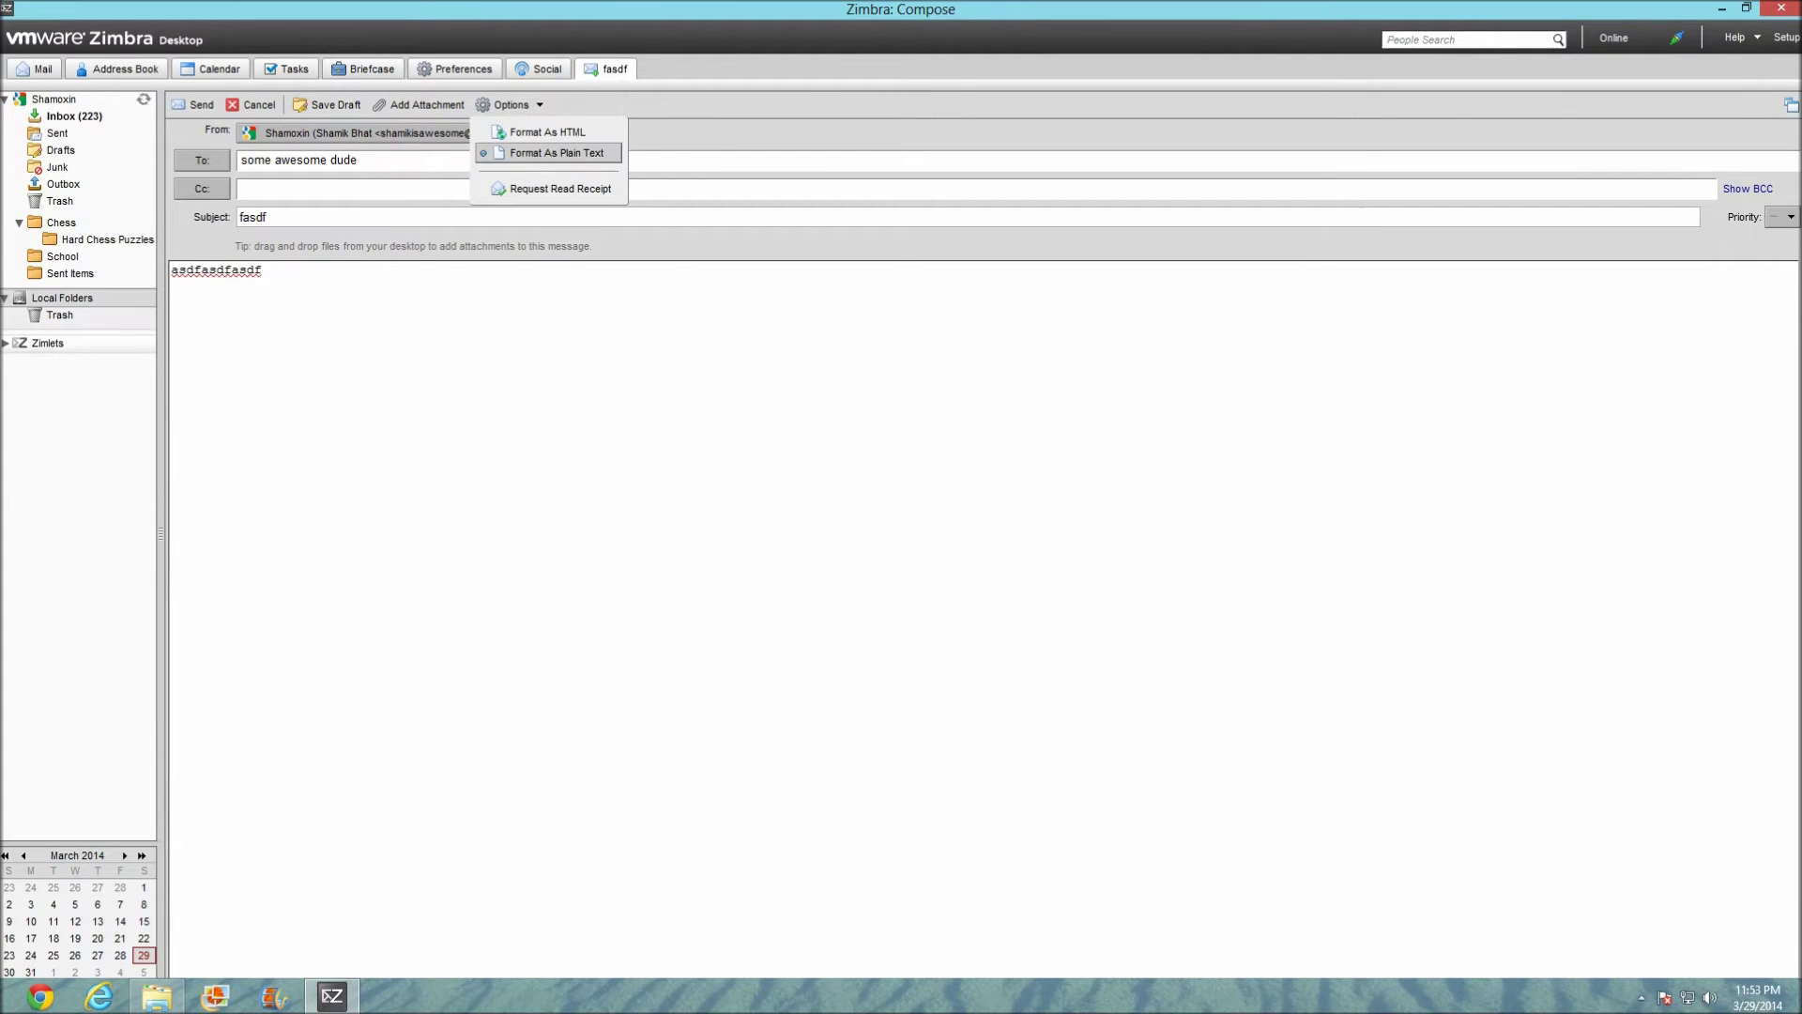
pyautogui.click(547, 131)
pyautogui.click(507, 306)
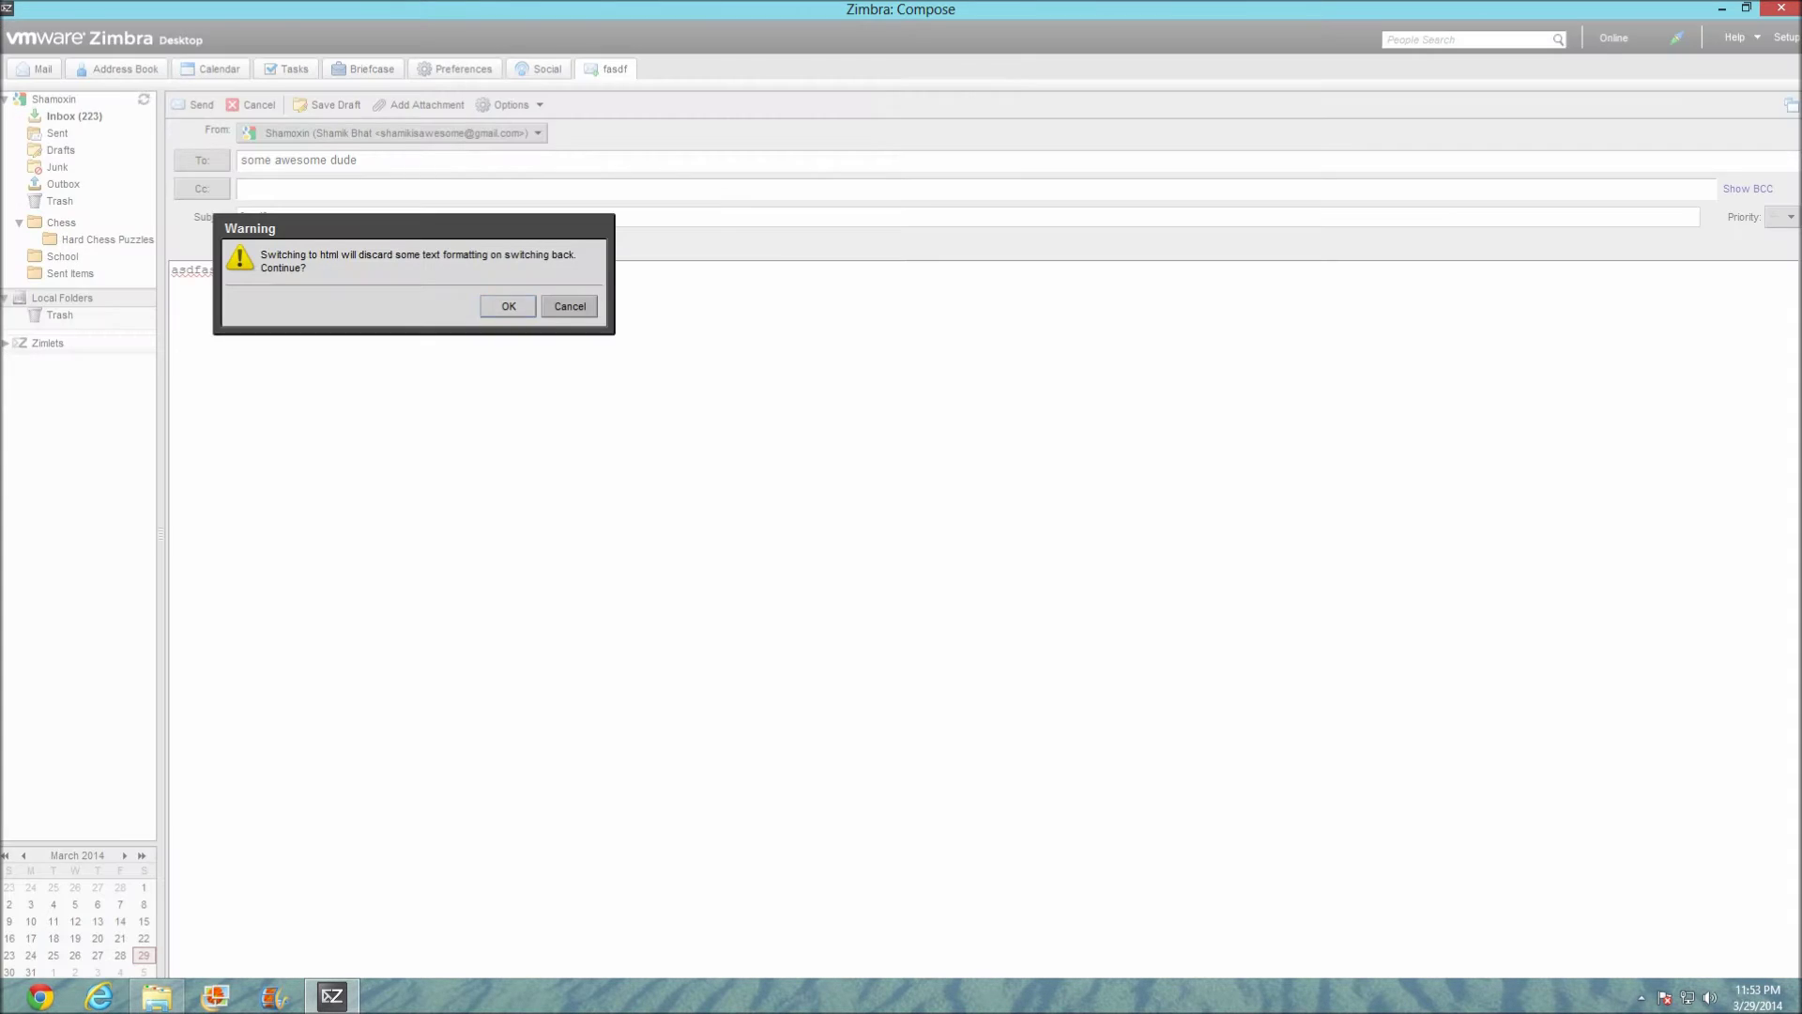
pyautogui.hotkey('ctrl', 'v')
pyautogui.click(202, 270)
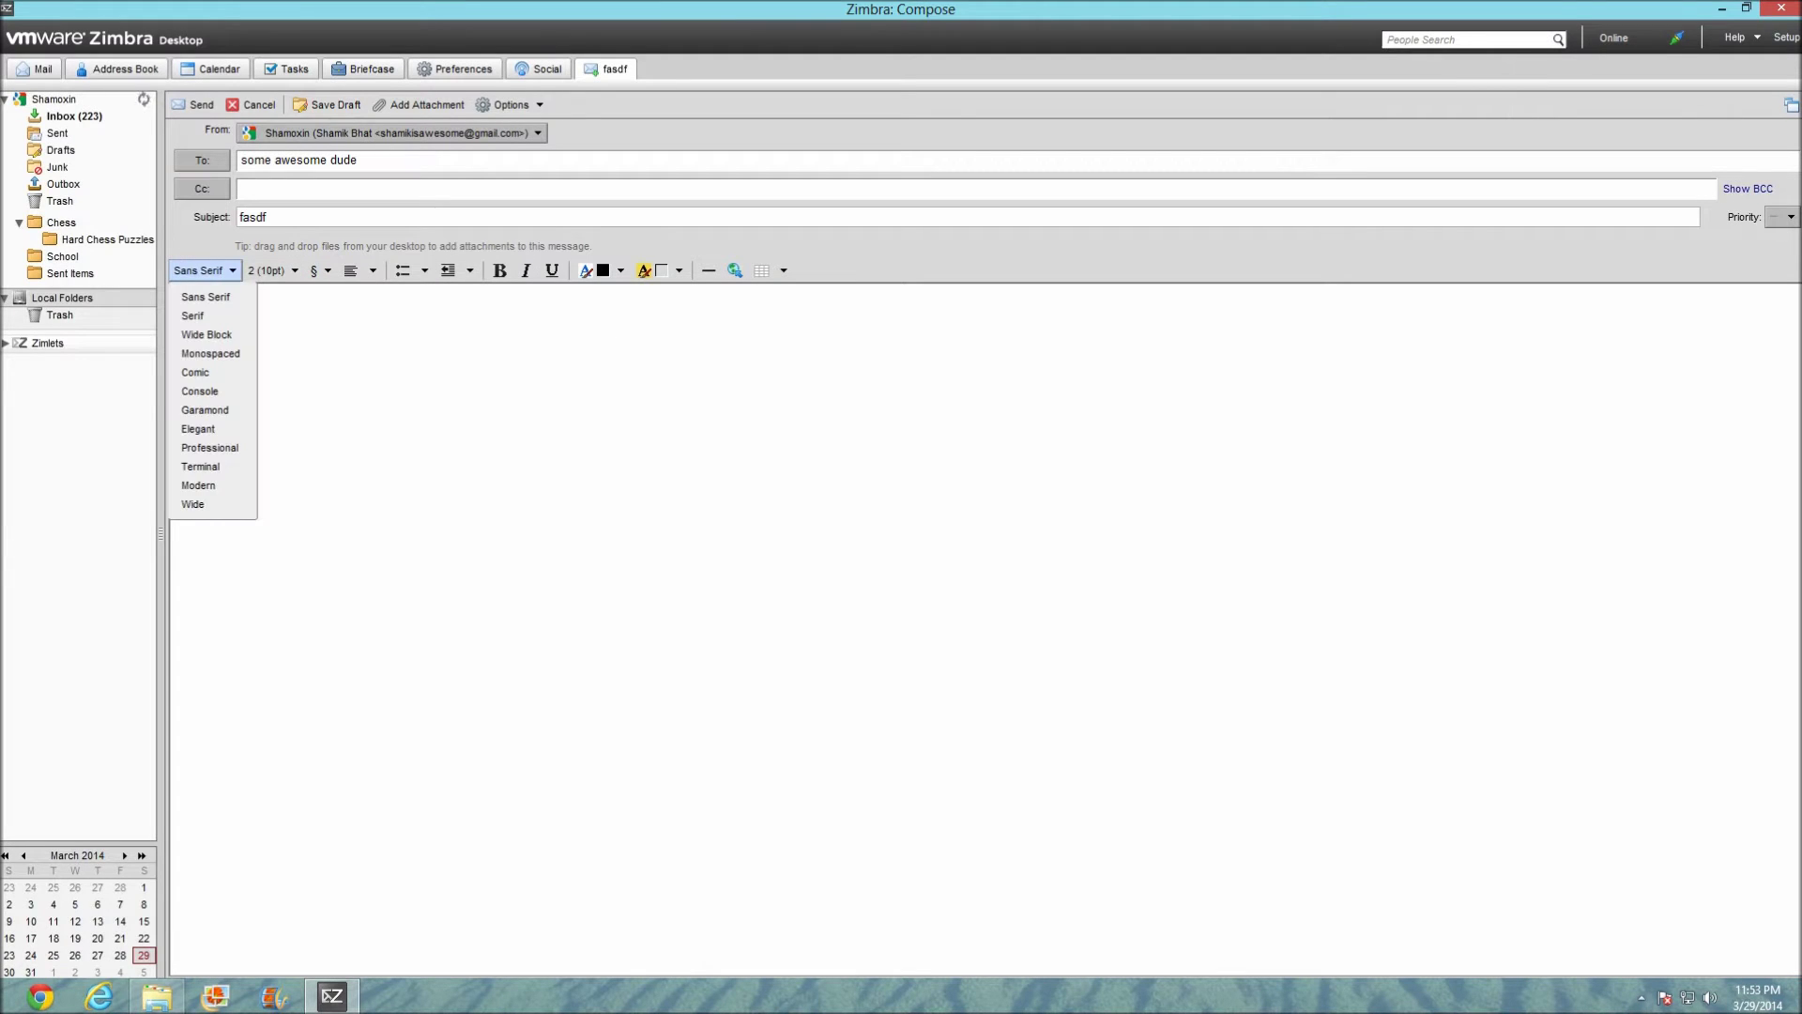
pyautogui.click(201, 270)
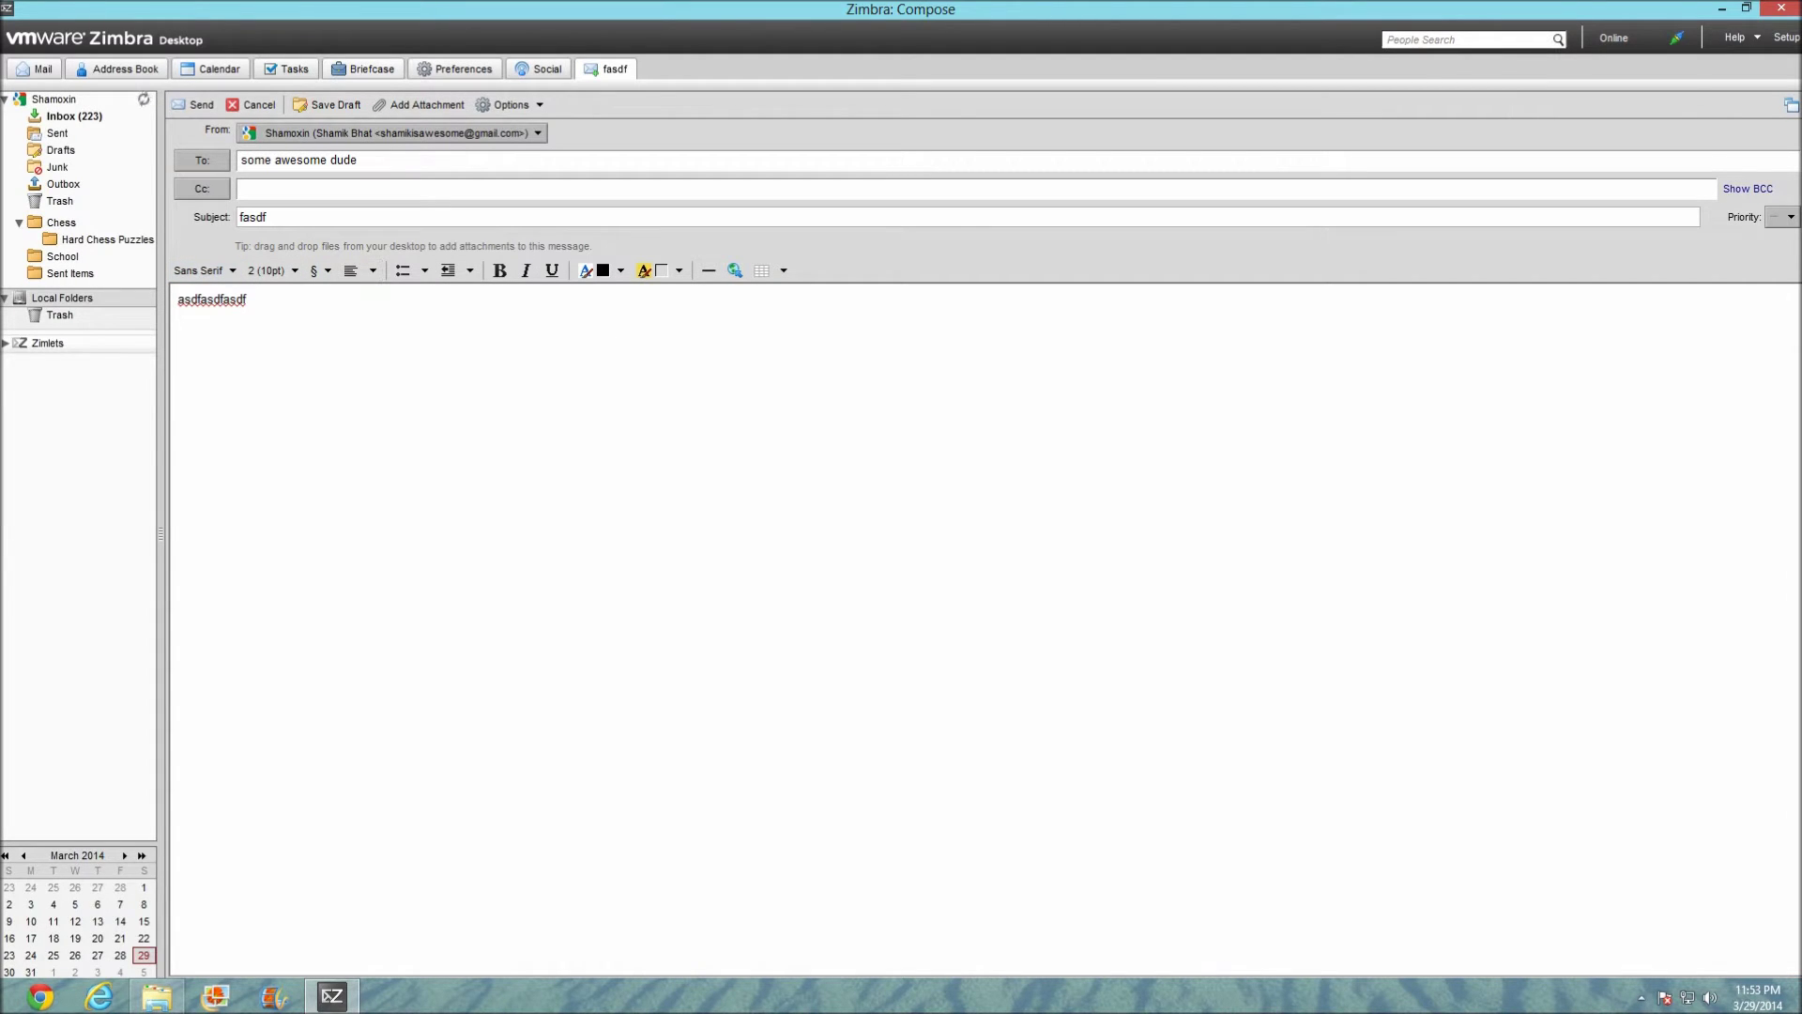
# Step: Open the address book and browse the contacts by initial letter, from A through to R
pyautogui.click(34, 68)
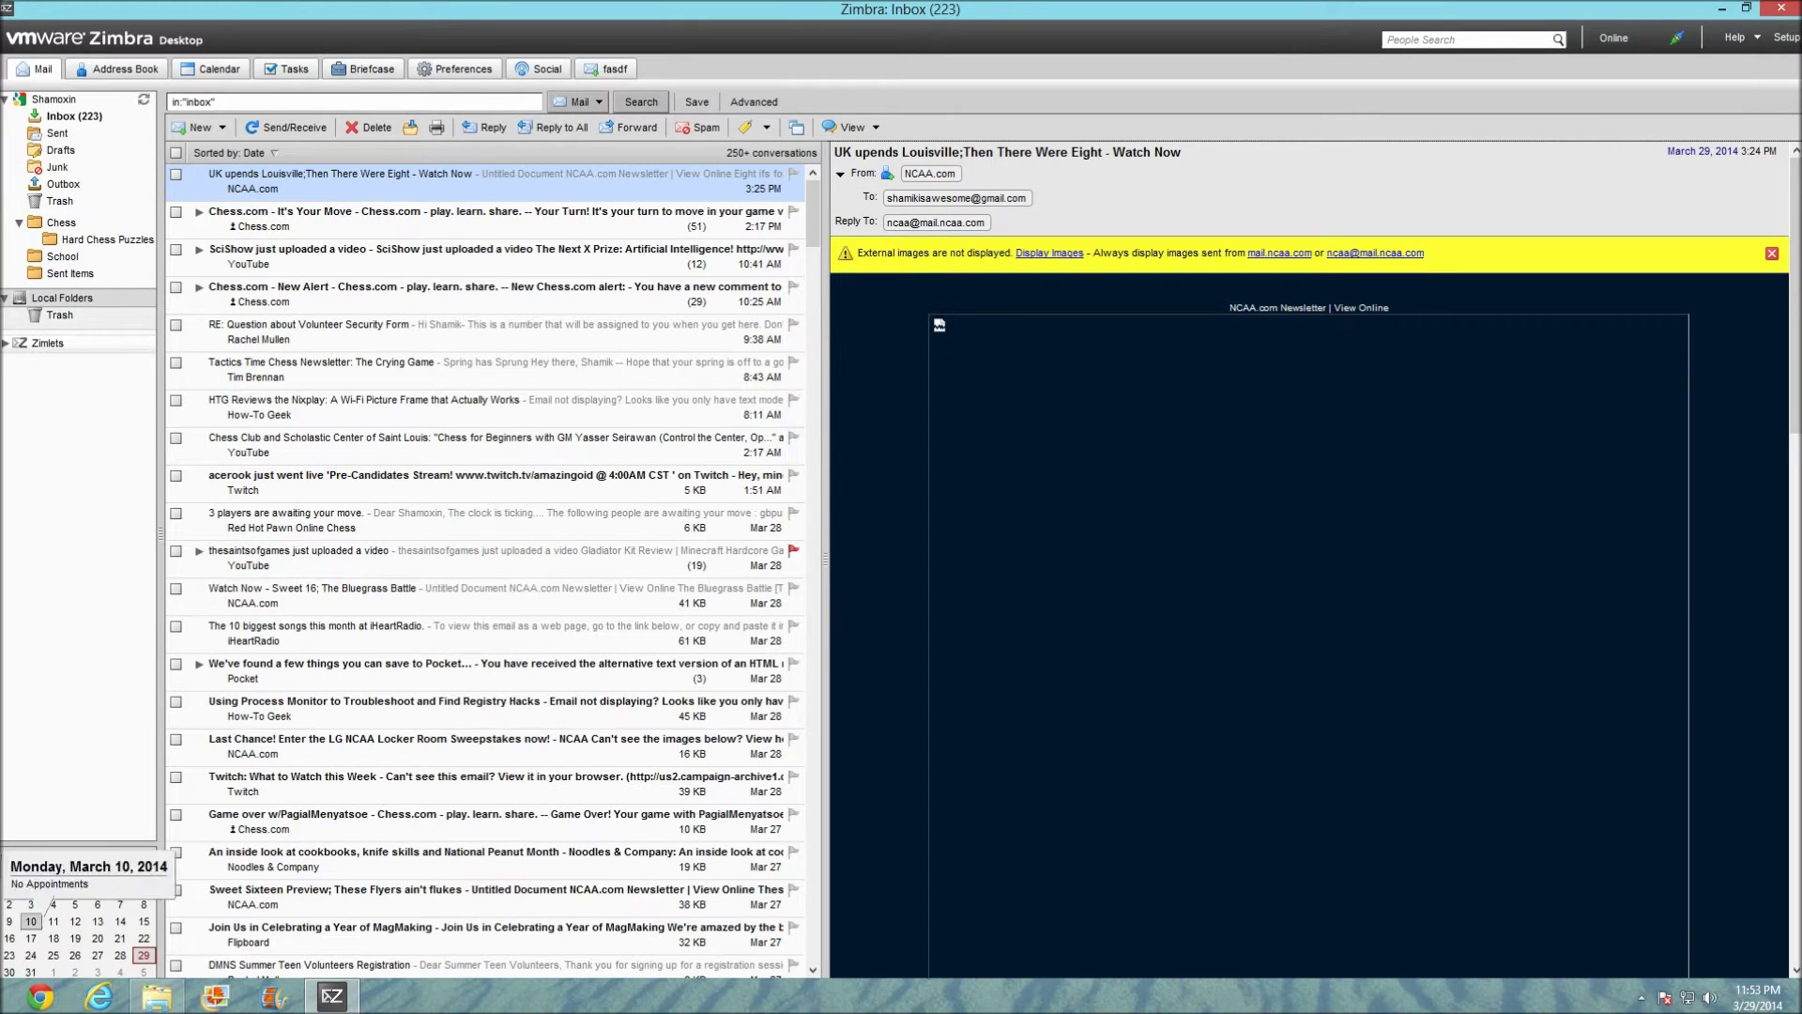
pyautogui.click(117, 68)
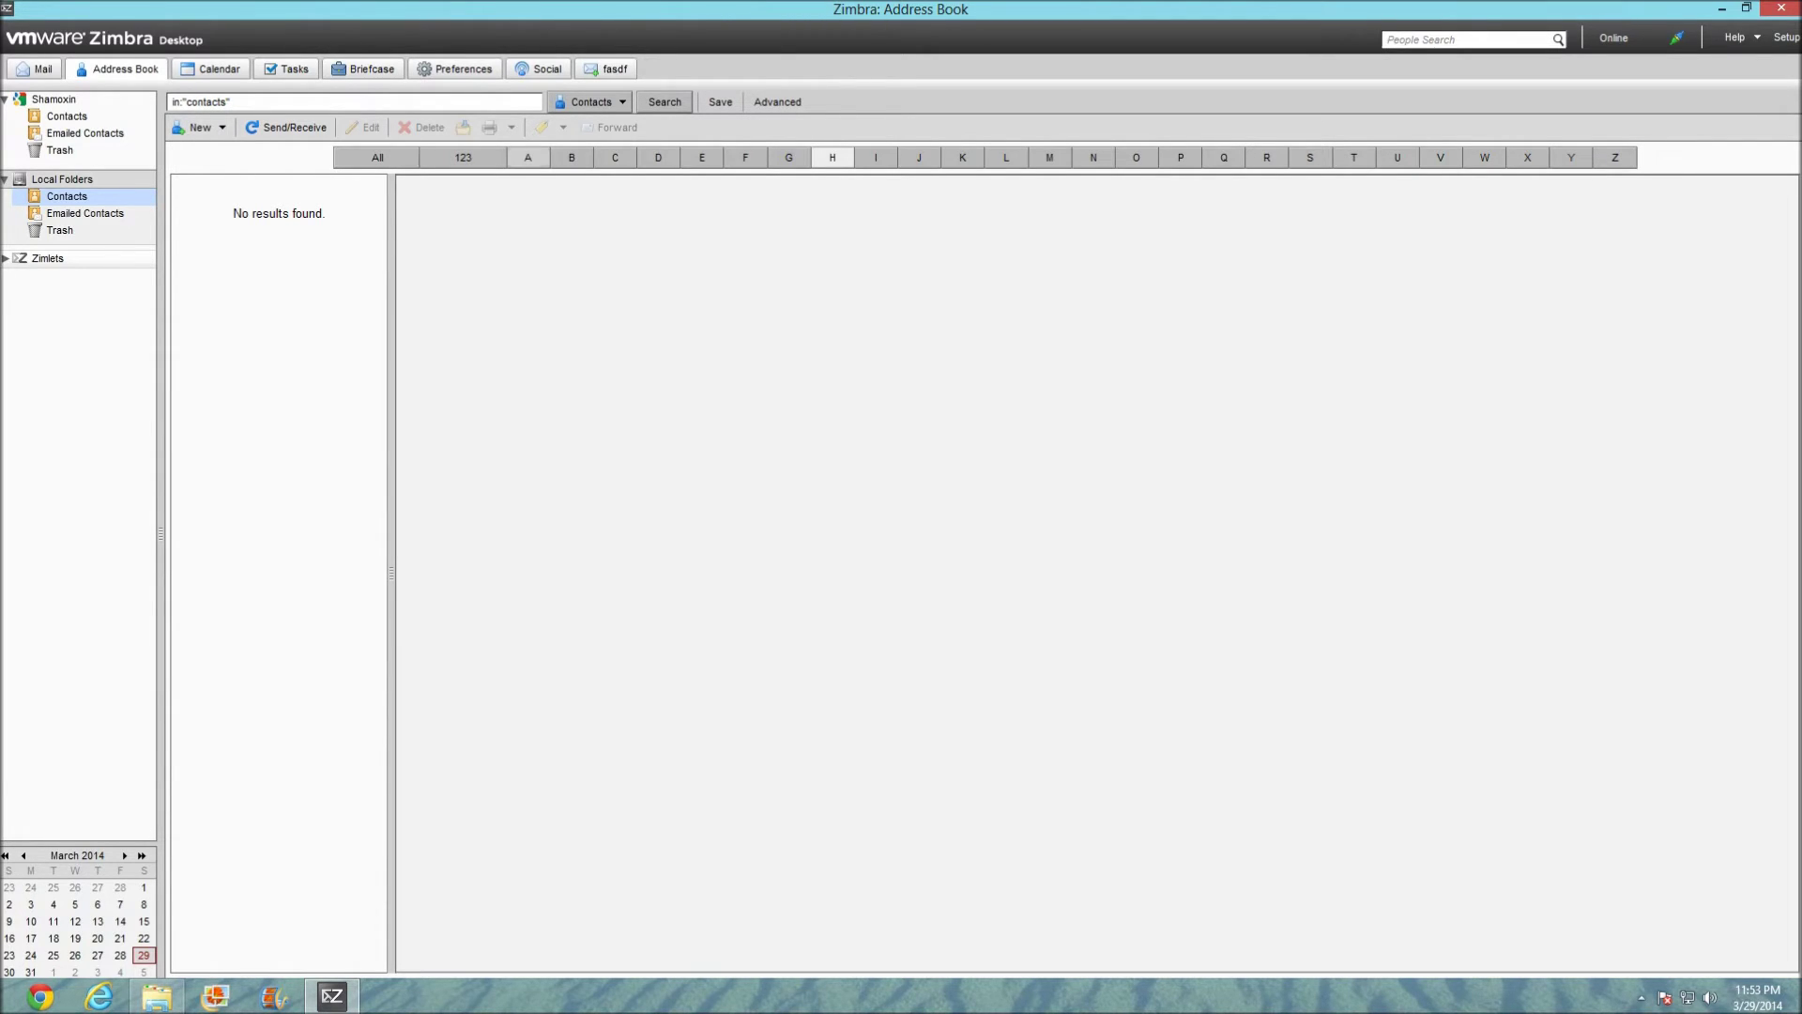
pyautogui.click(528, 157)
pyautogui.click(571, 156)
pyautogui.click(615, 157)
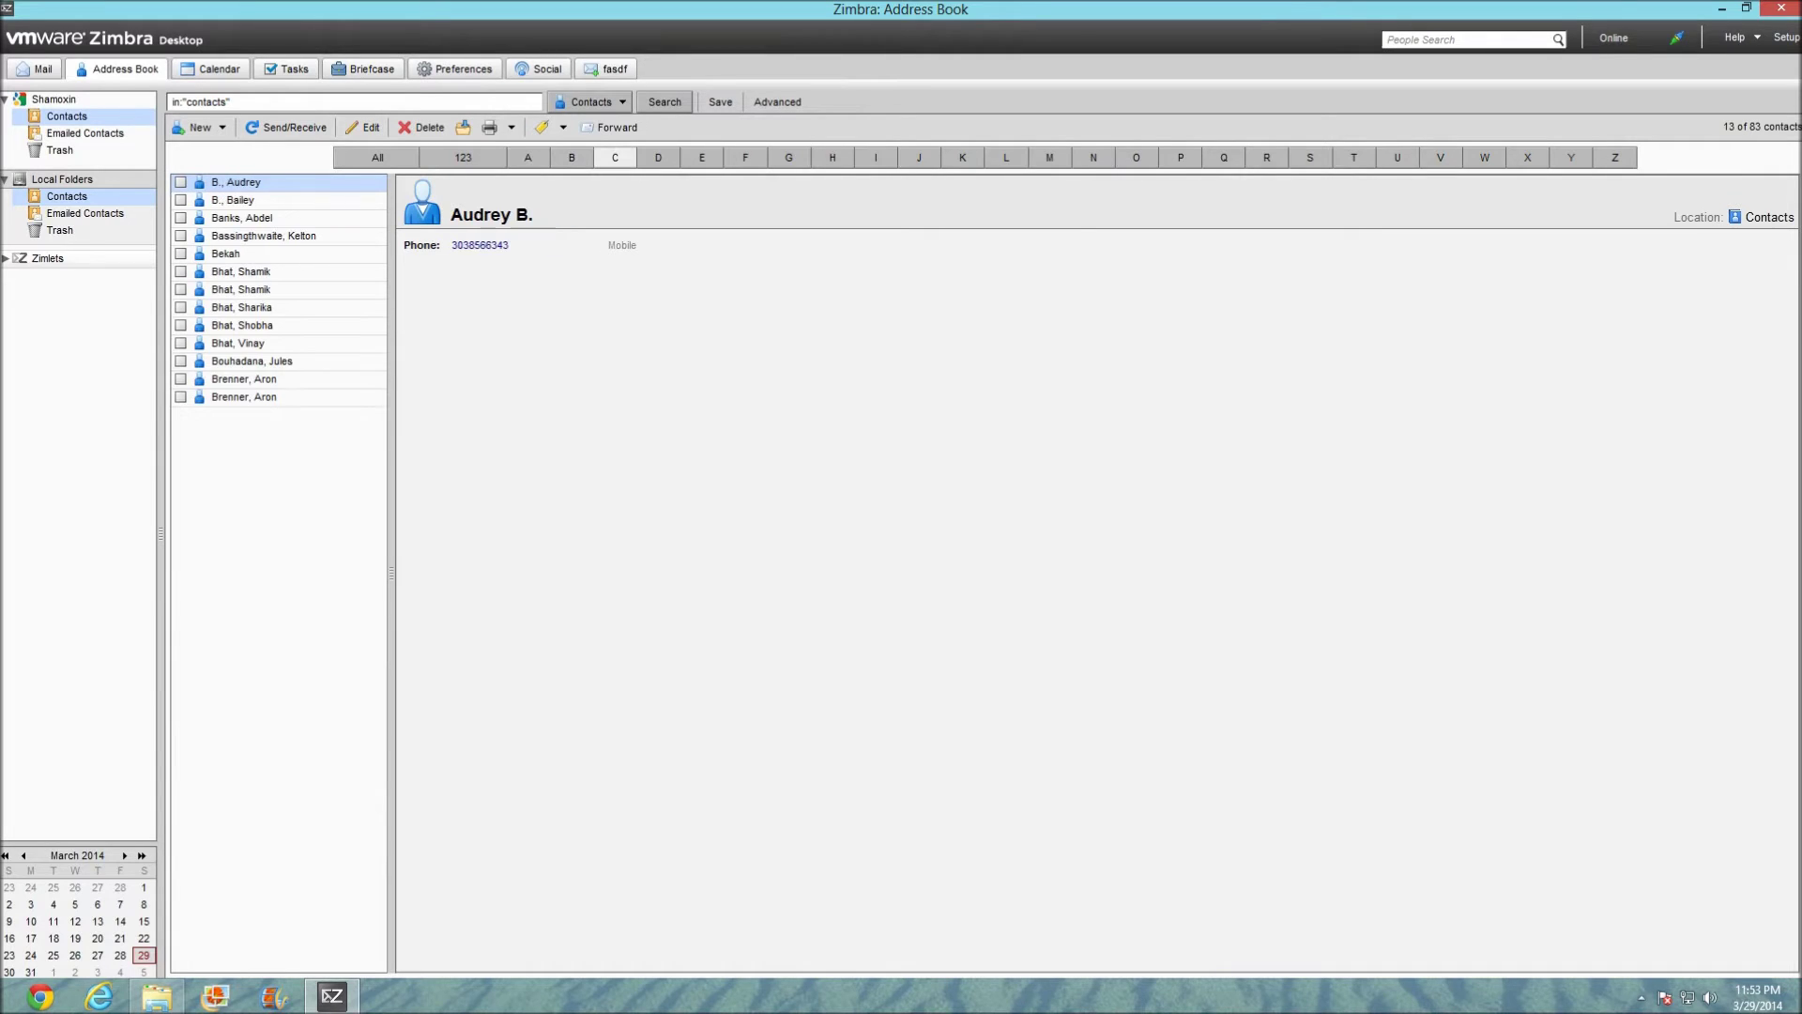
pyautogui.click(701, 157)
pyautogui.click(832, 157)
pyautogui.click(918, 157)
pyautogui.click(1092, 157)
pyautogui.click(1266, 156)
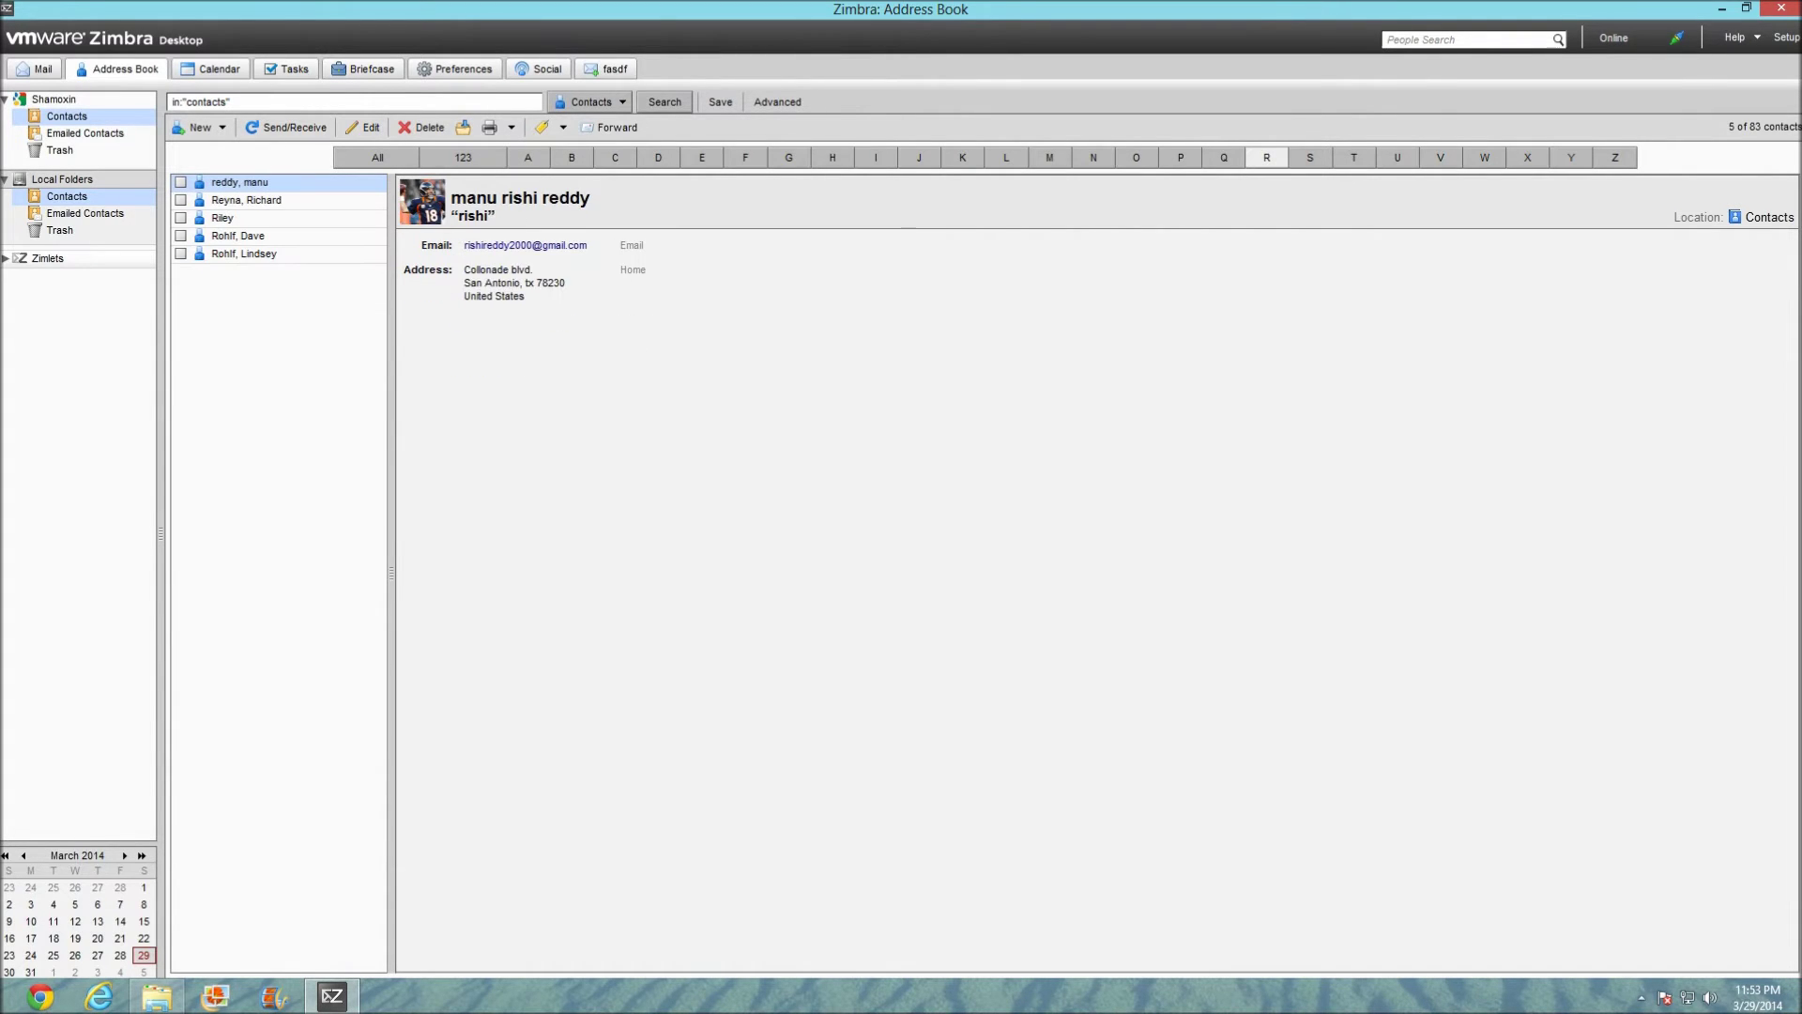
# Step: List all contacts and look through the list from end to end
pyautogui.click(376, 157)
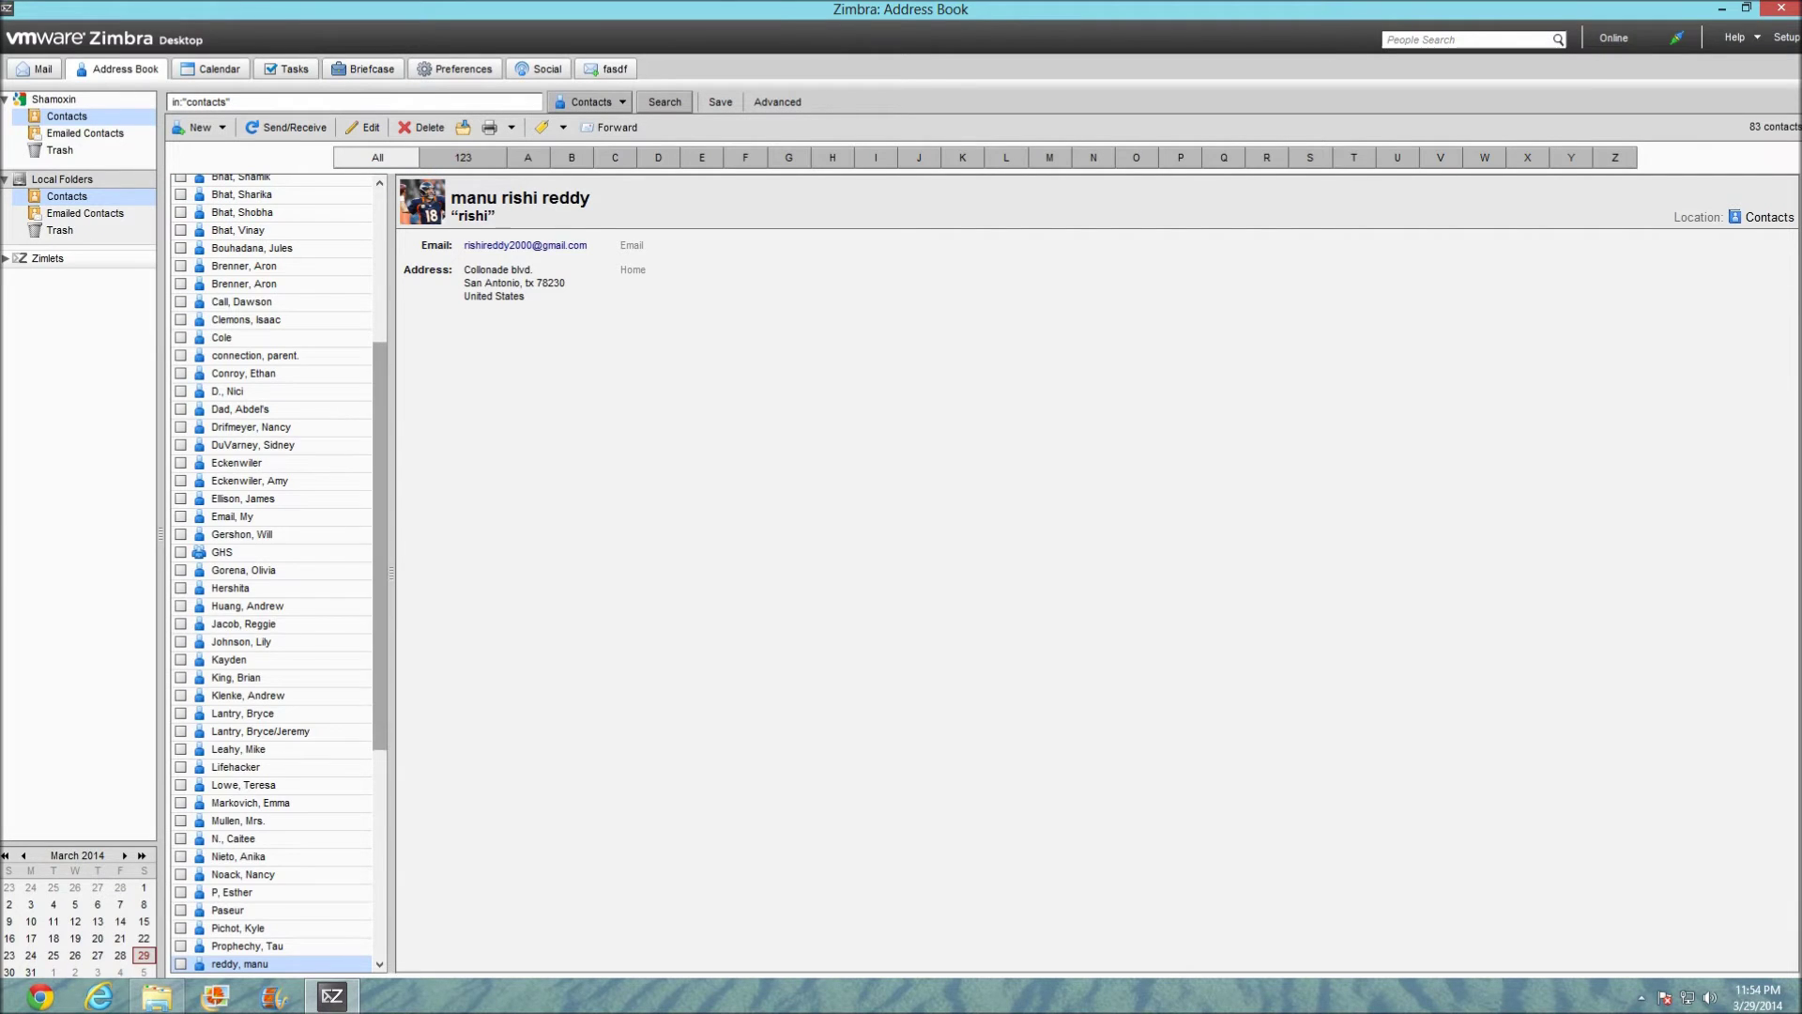
pyautogui.moveTo(380, 546); pyautogui.dragTo(380, 395)
pyautogui.scroll(-8, 279, 572)
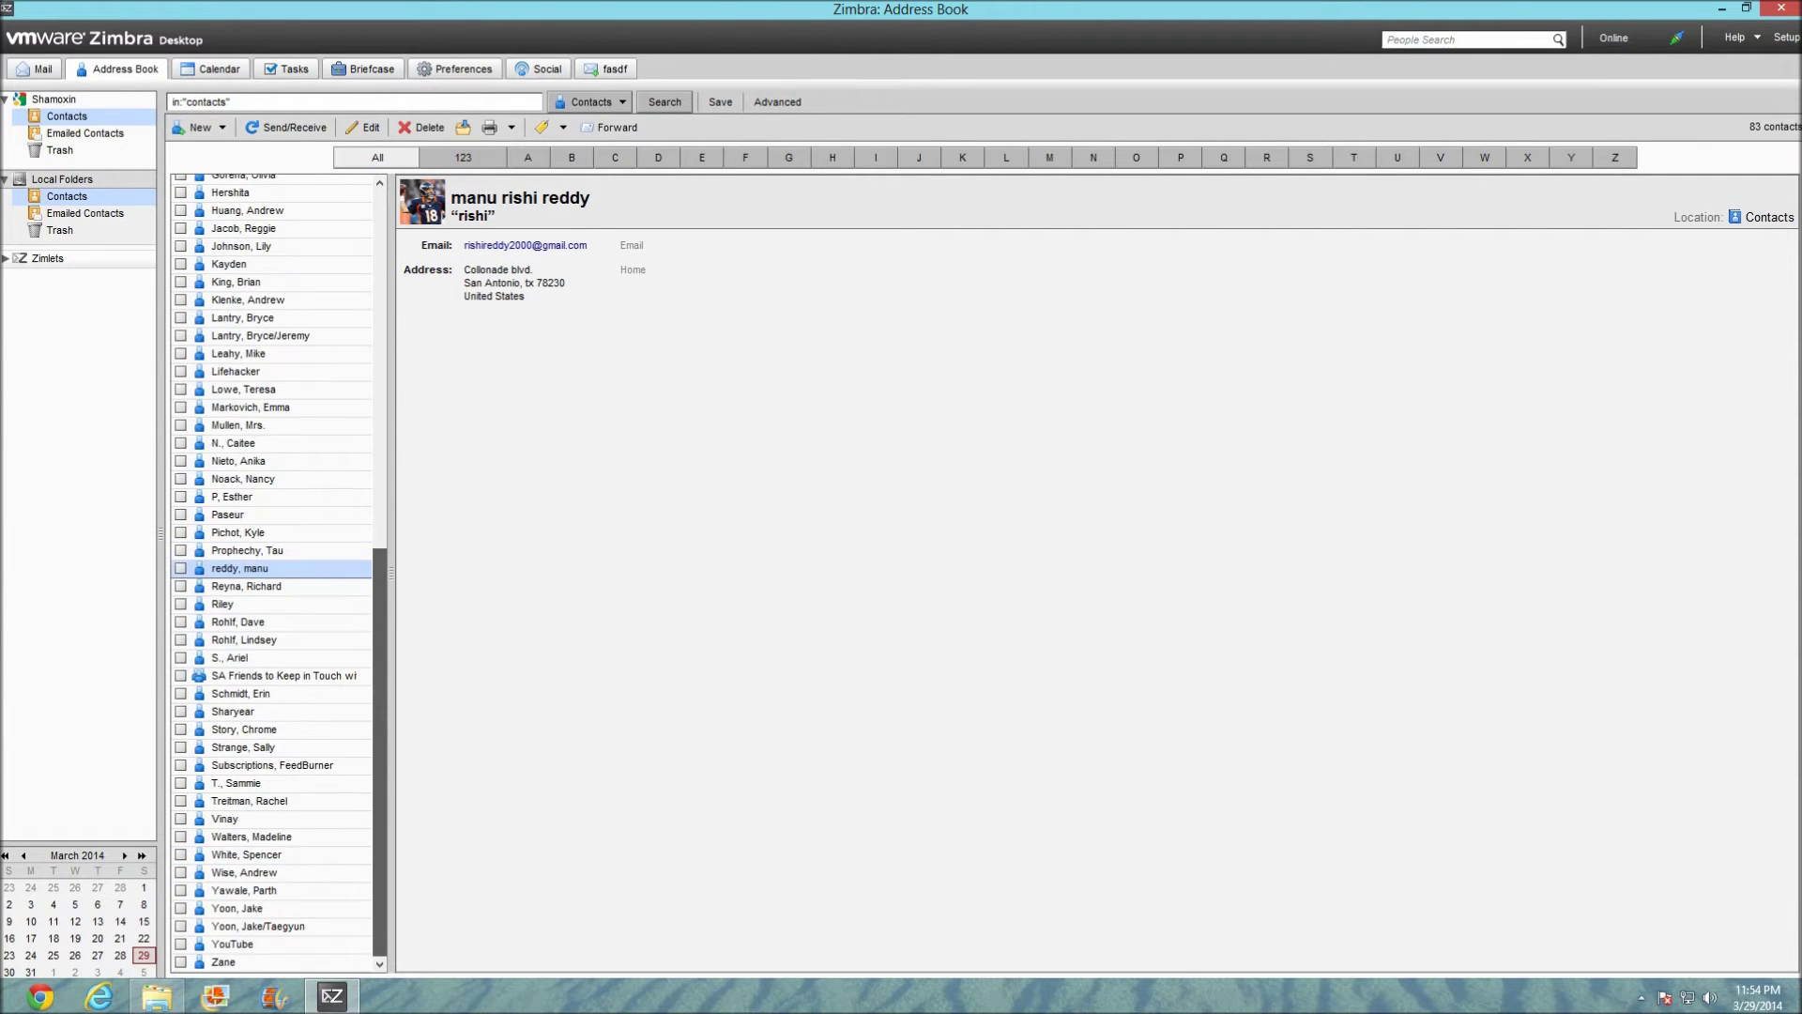
pyautogui.scroll(8, 279, 572)
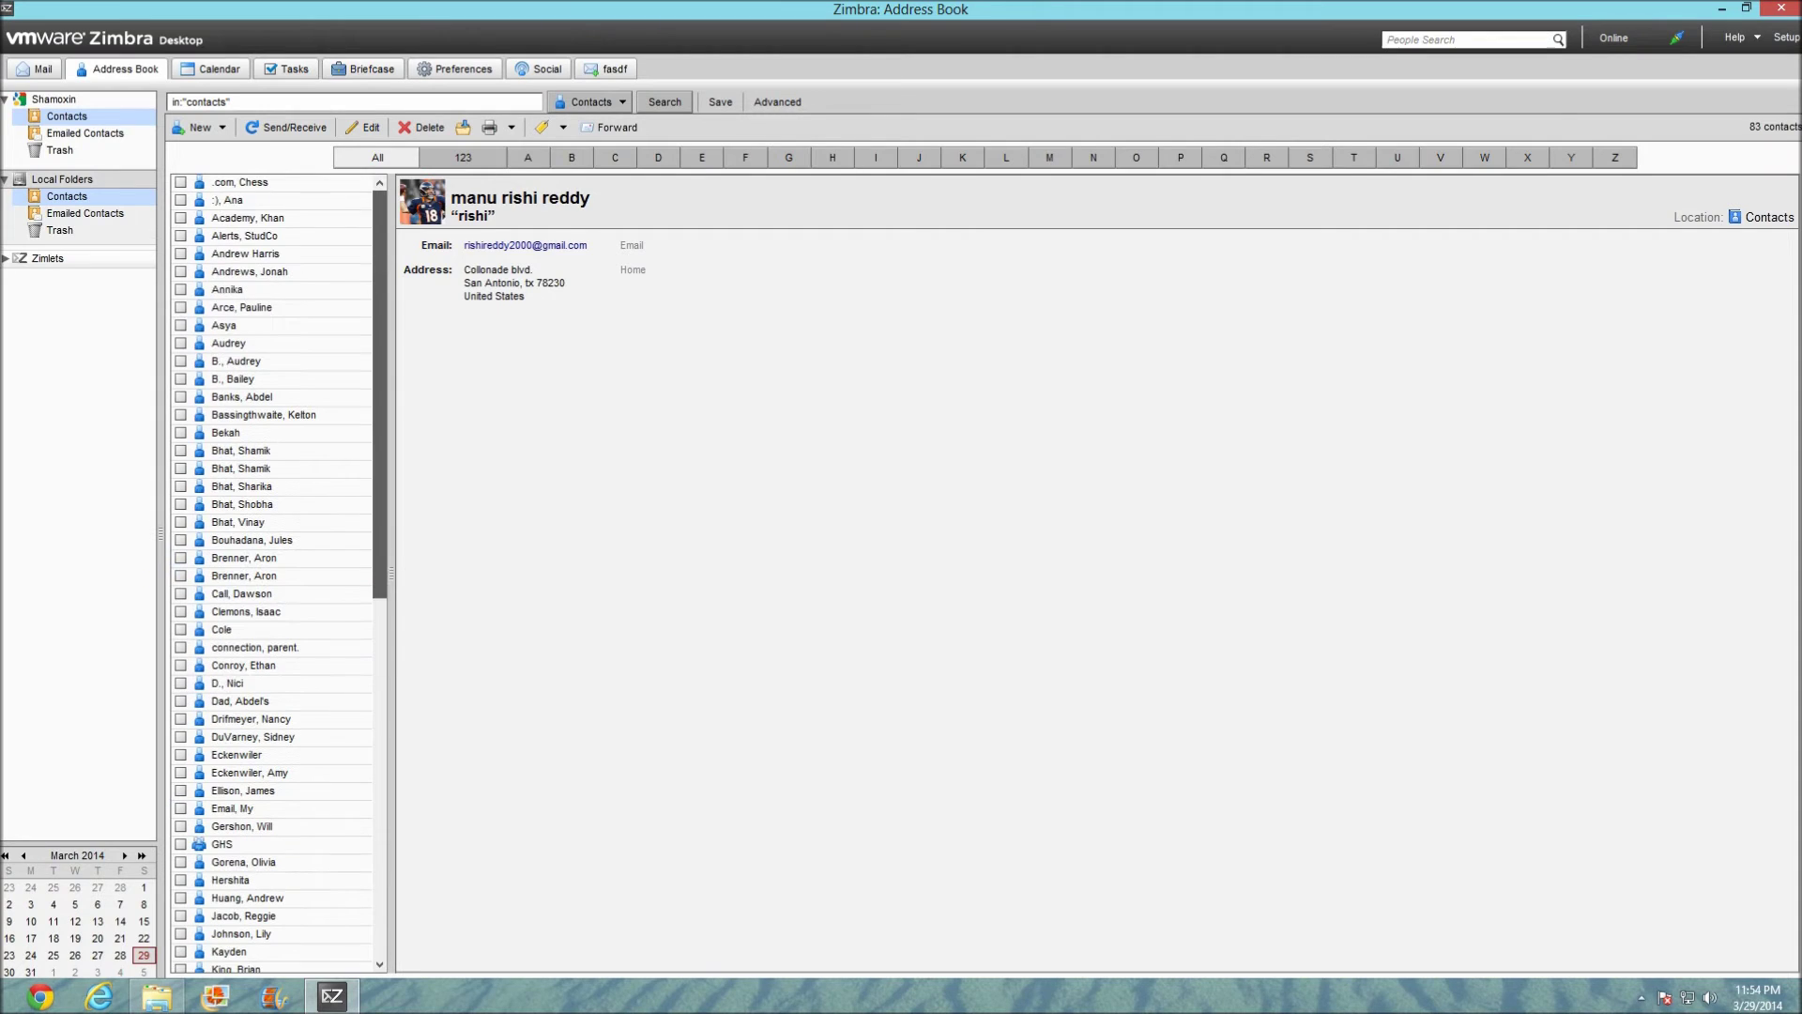
# Step: Open the calendar, show Tuesday, March 25, and switch to the month view
pyautogui.click(210, 69)
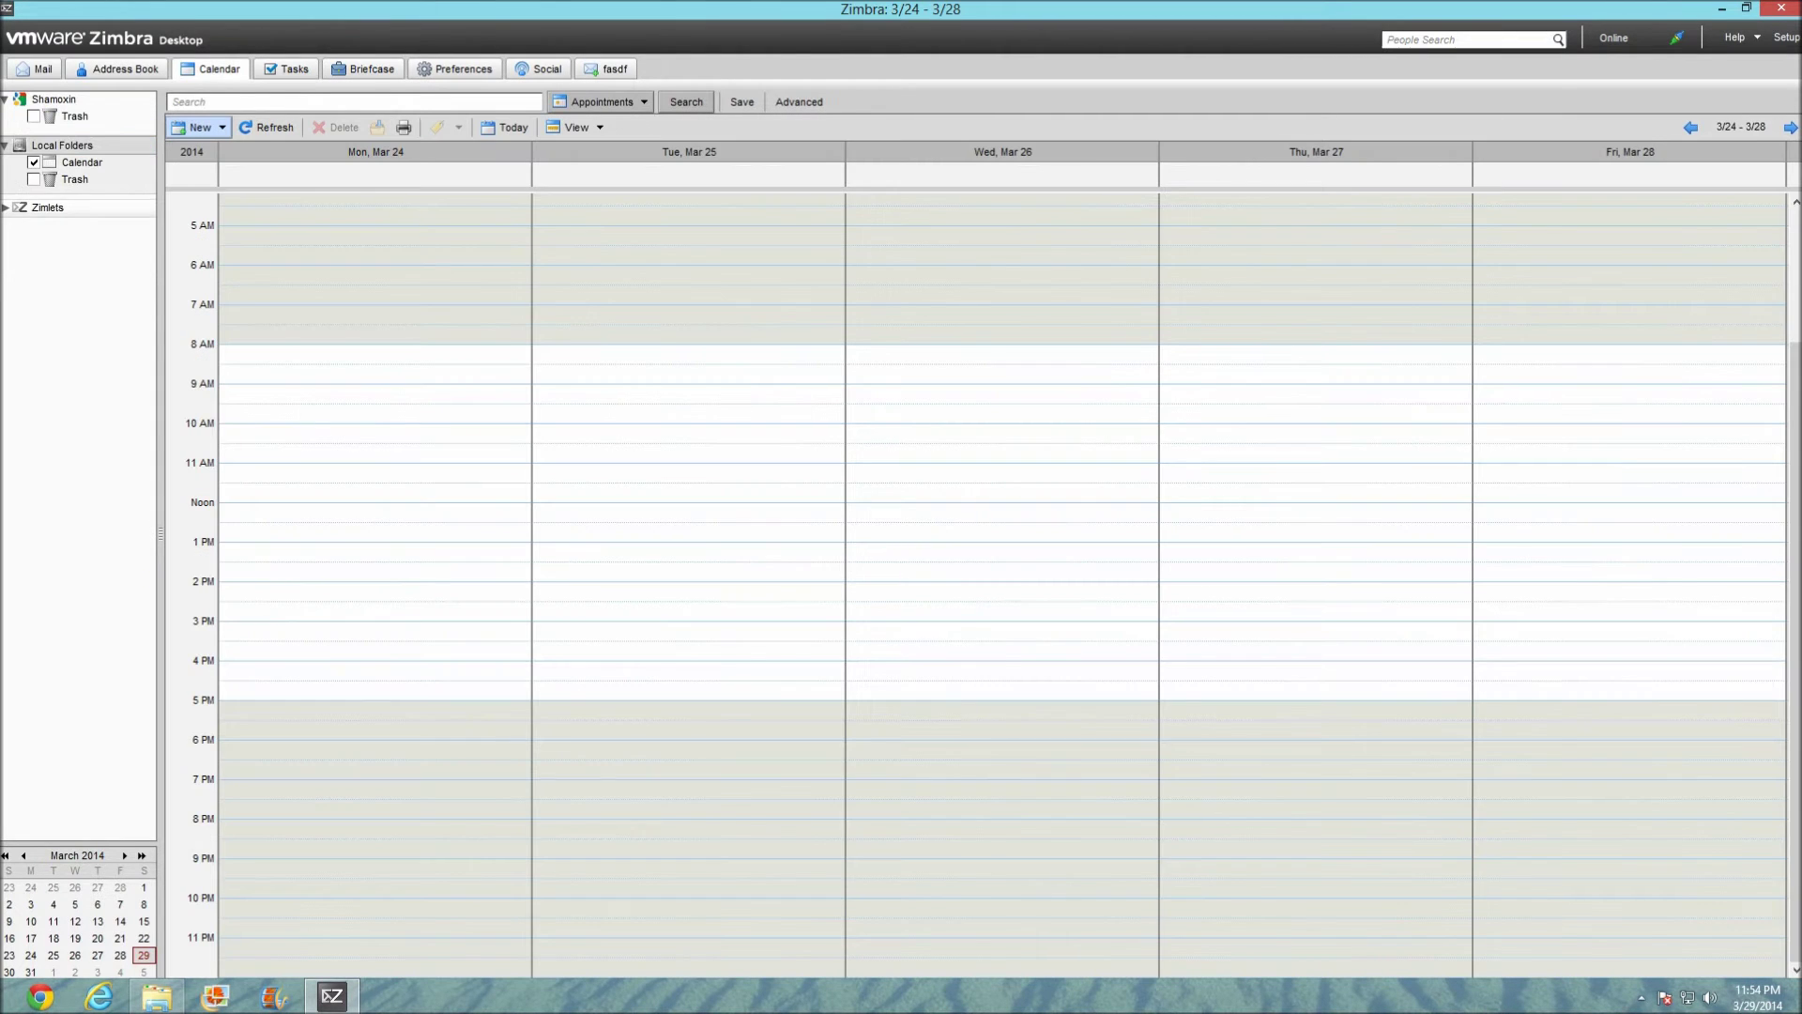
pyautogui.scroll(2, 1002, 582)
pyautogui.click(689, 151)
pyautogui.click(576, 126)
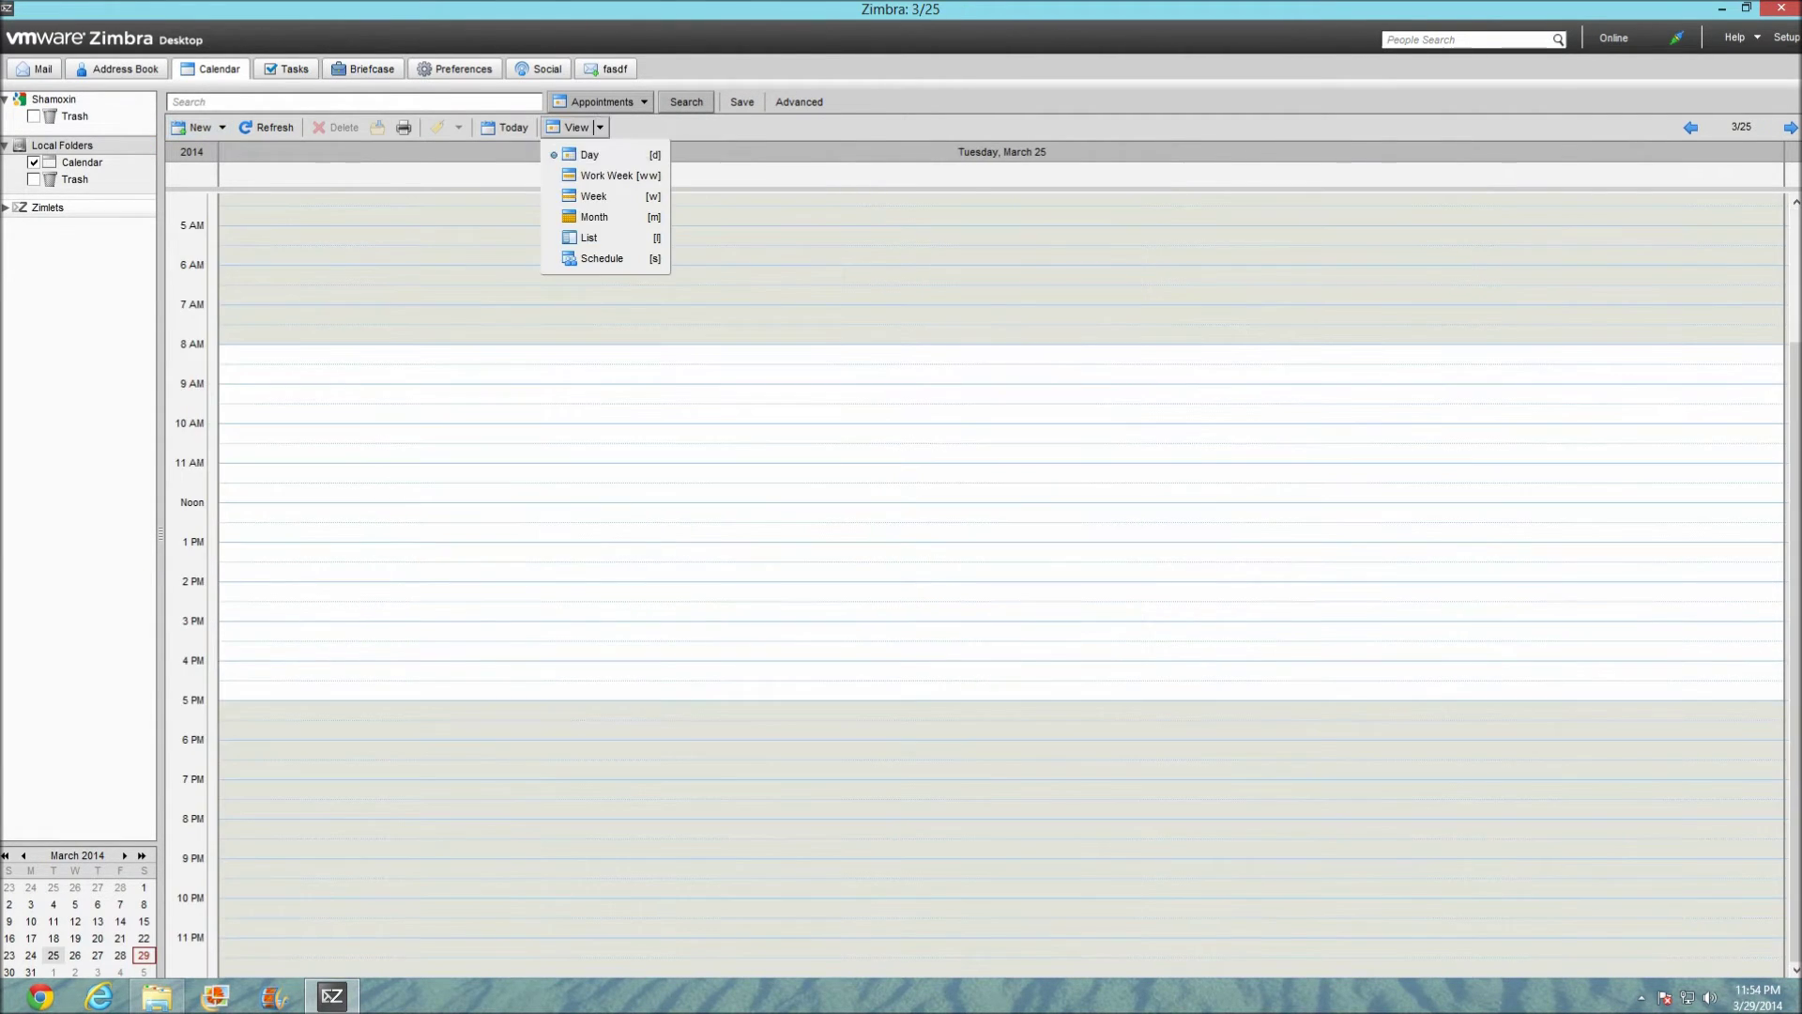
pyautogui.click(594, 217)
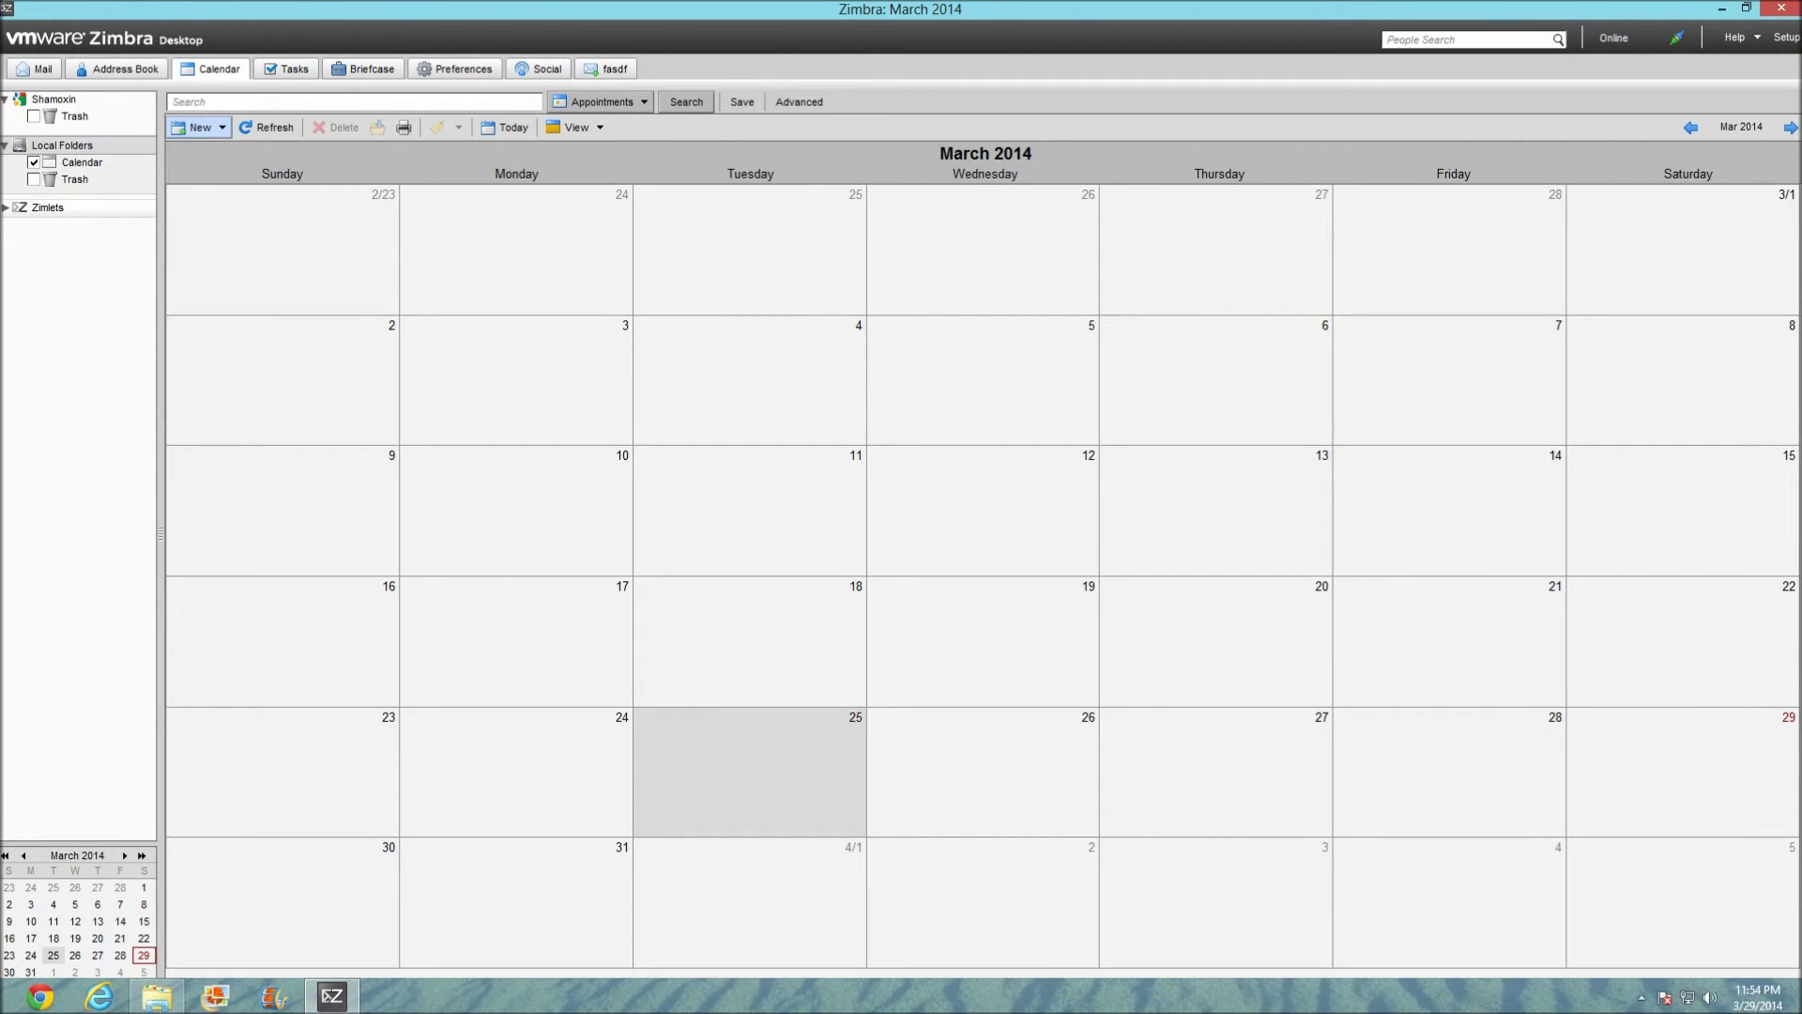
# Step: Browse the calendar back to February 2014 and forward to April 2014
pyautogui.click(1689, 127)
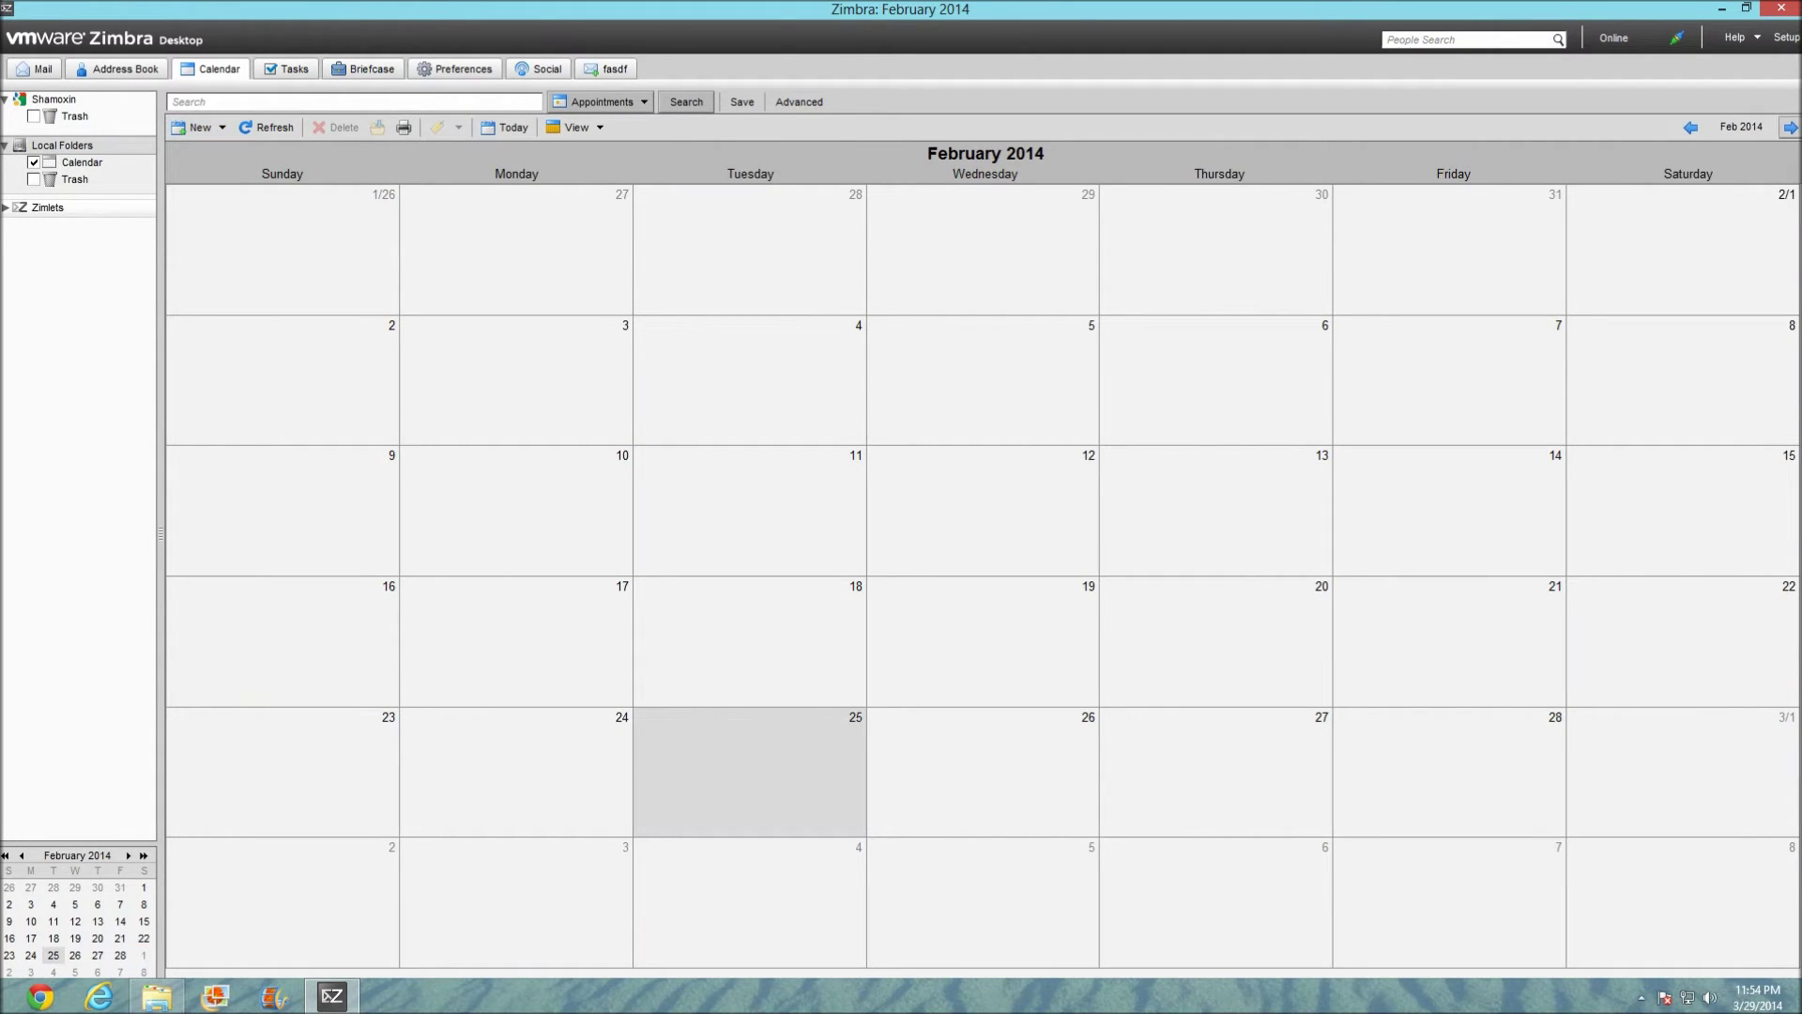
pyautogui.press('Right')
pyautogui.press('Right')
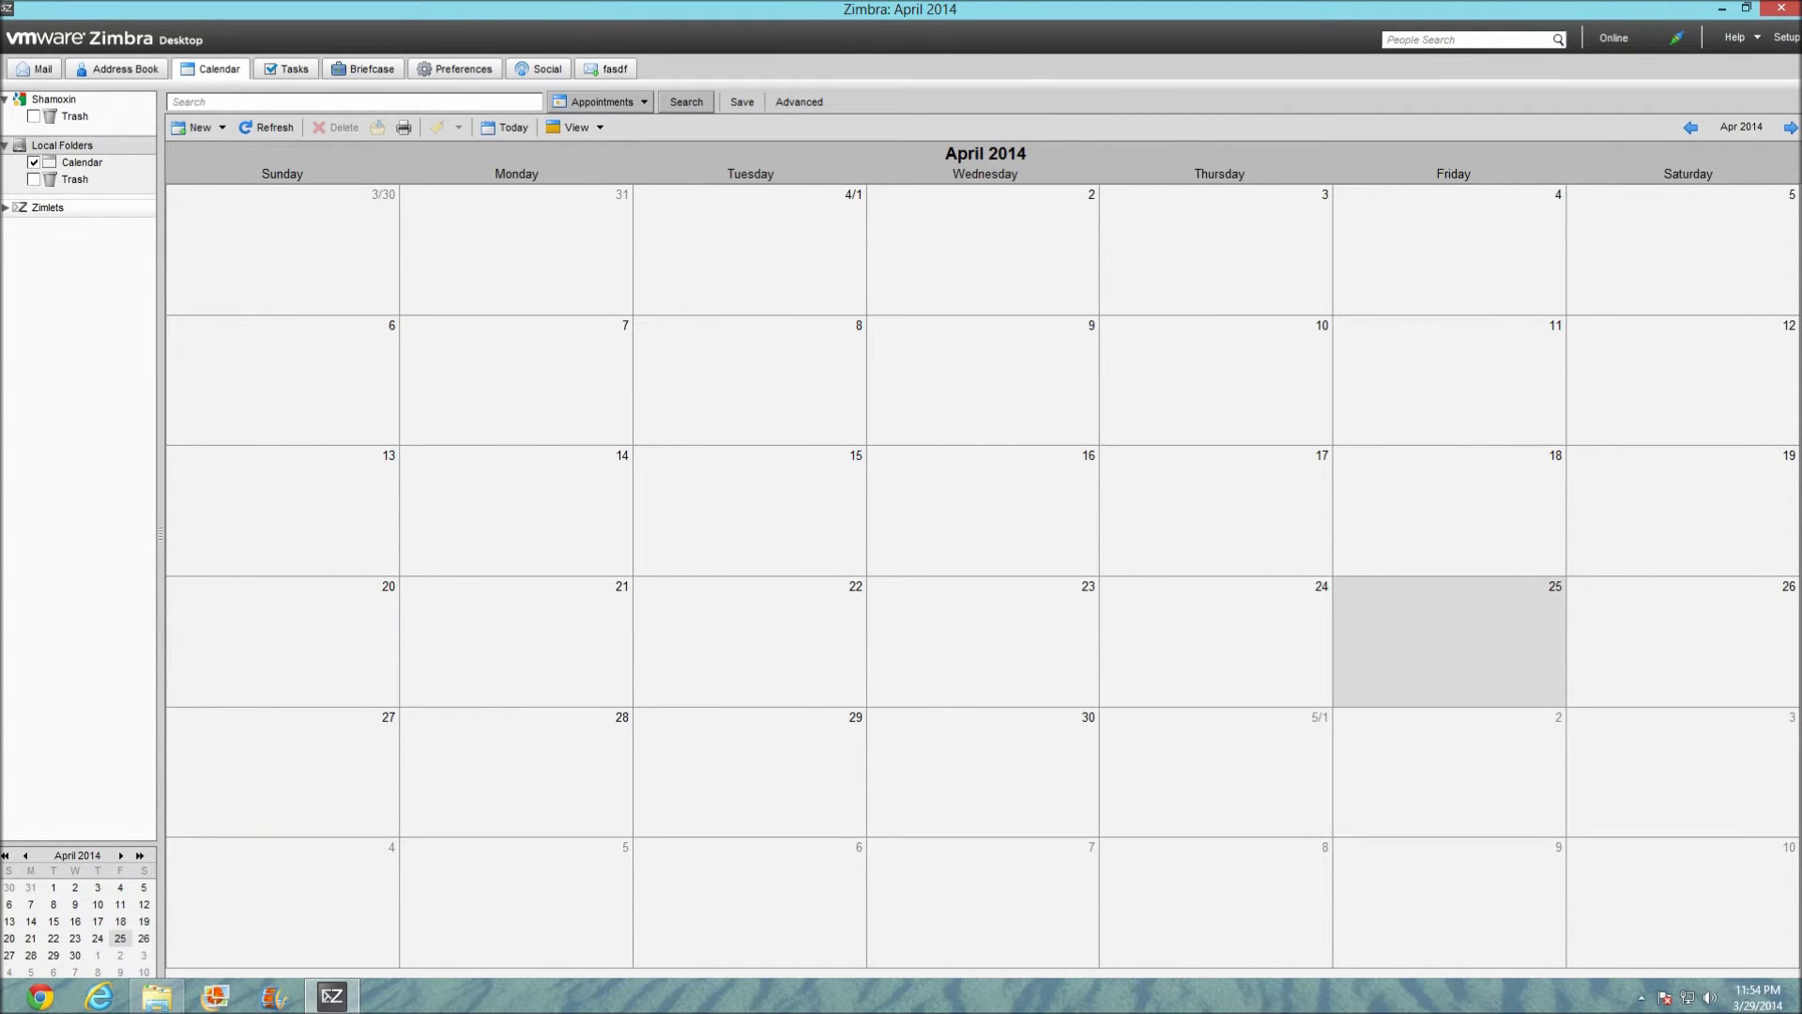
# Step: Create and save a new task with the subject "test" and the location "test"
pyautogui.click(285, 69)
pyautogui.press('n')
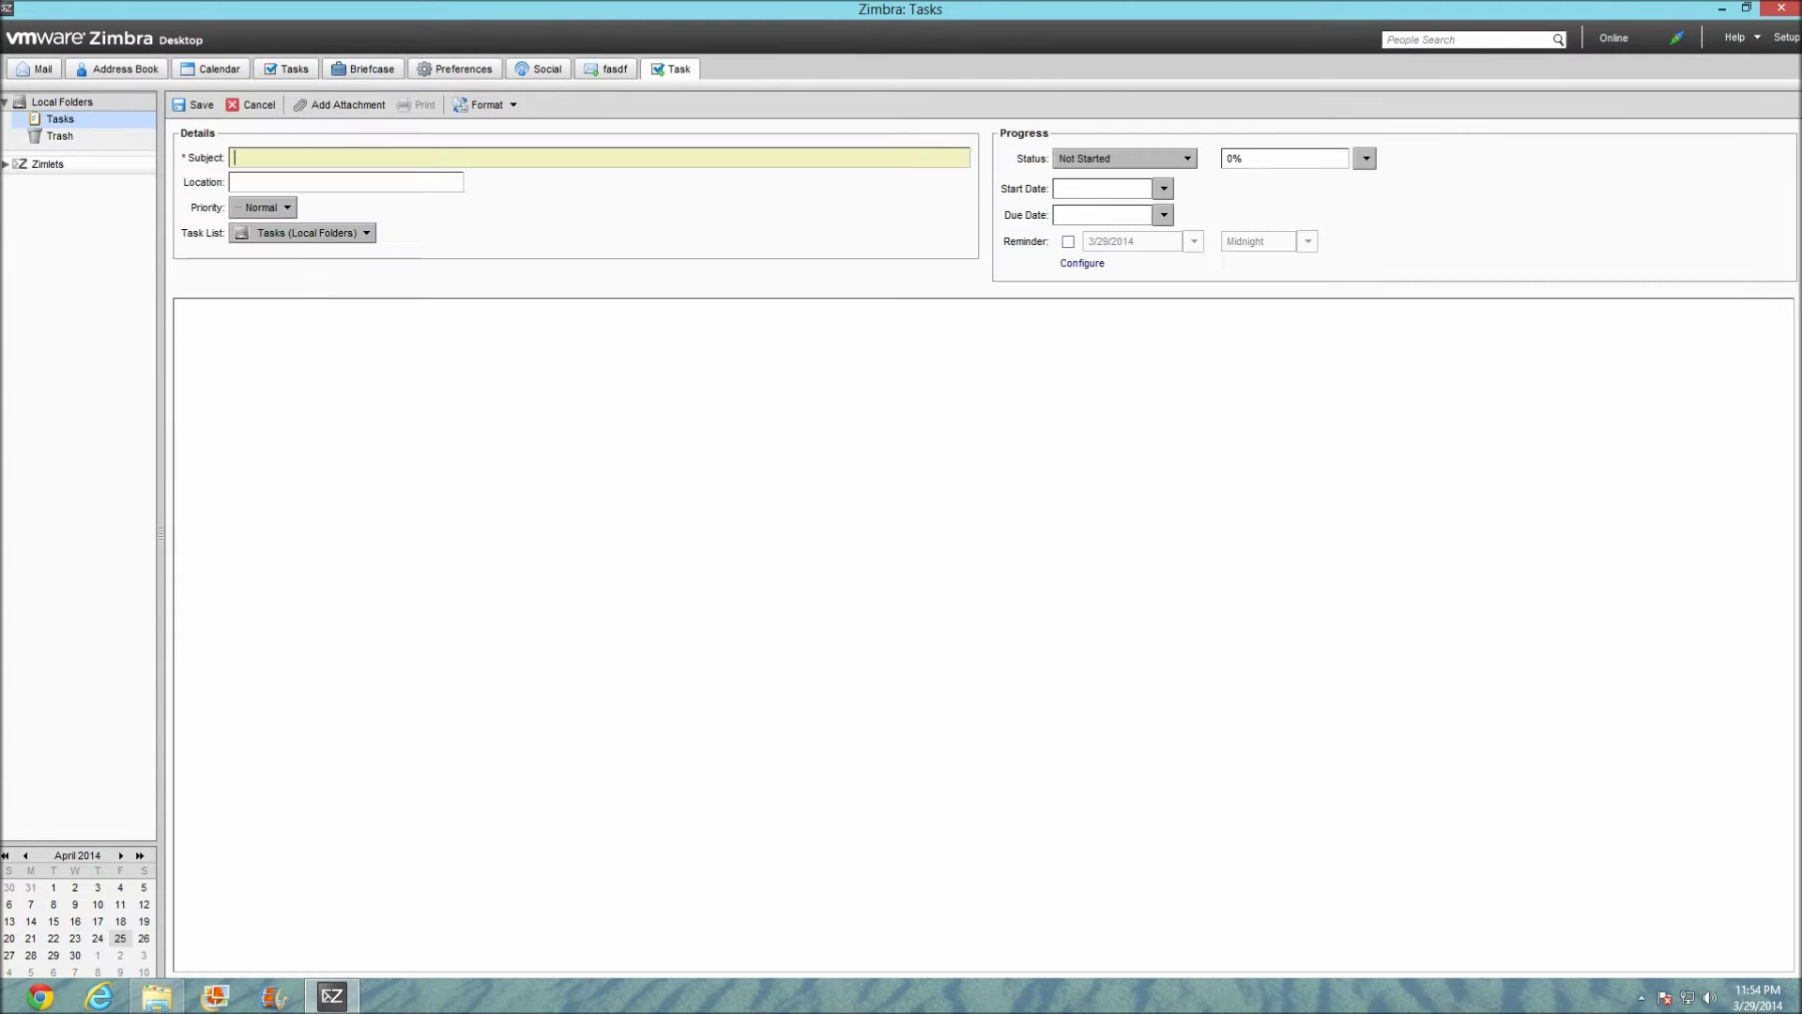
pyautogui.write('tes')
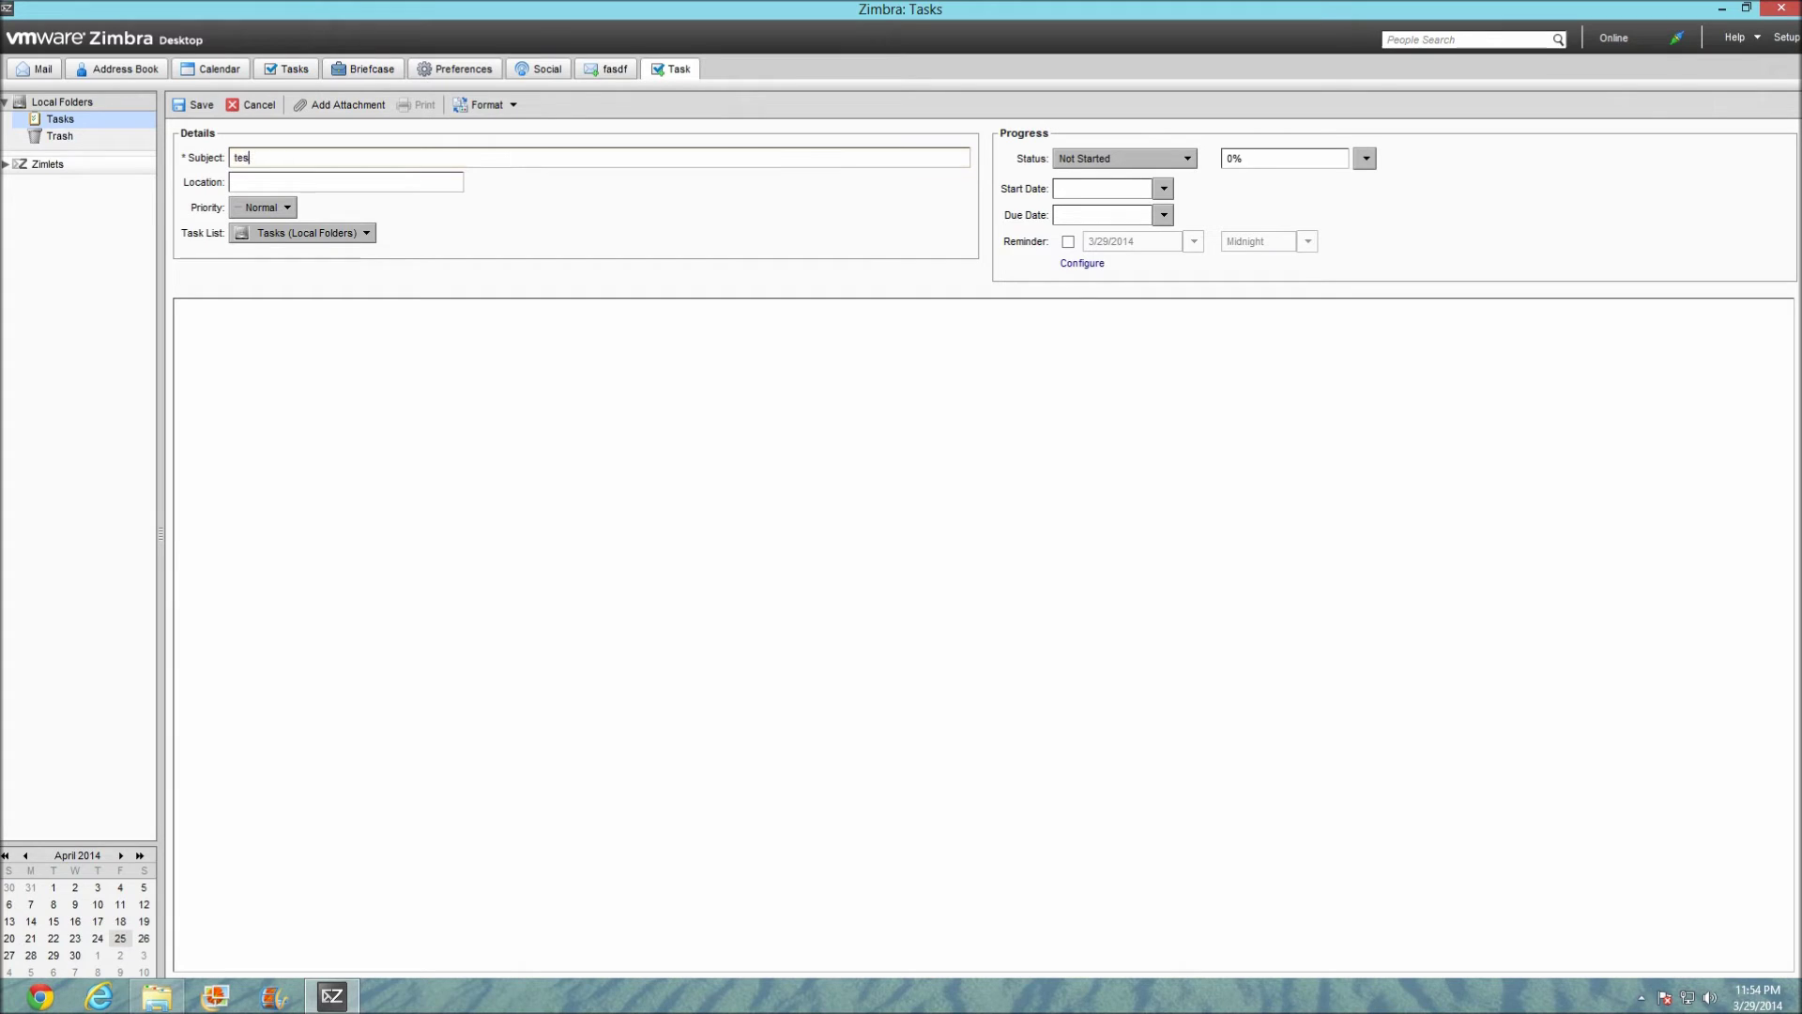
pyautogui.write('test')
pyautogui.hotkey('ctrl', 's')
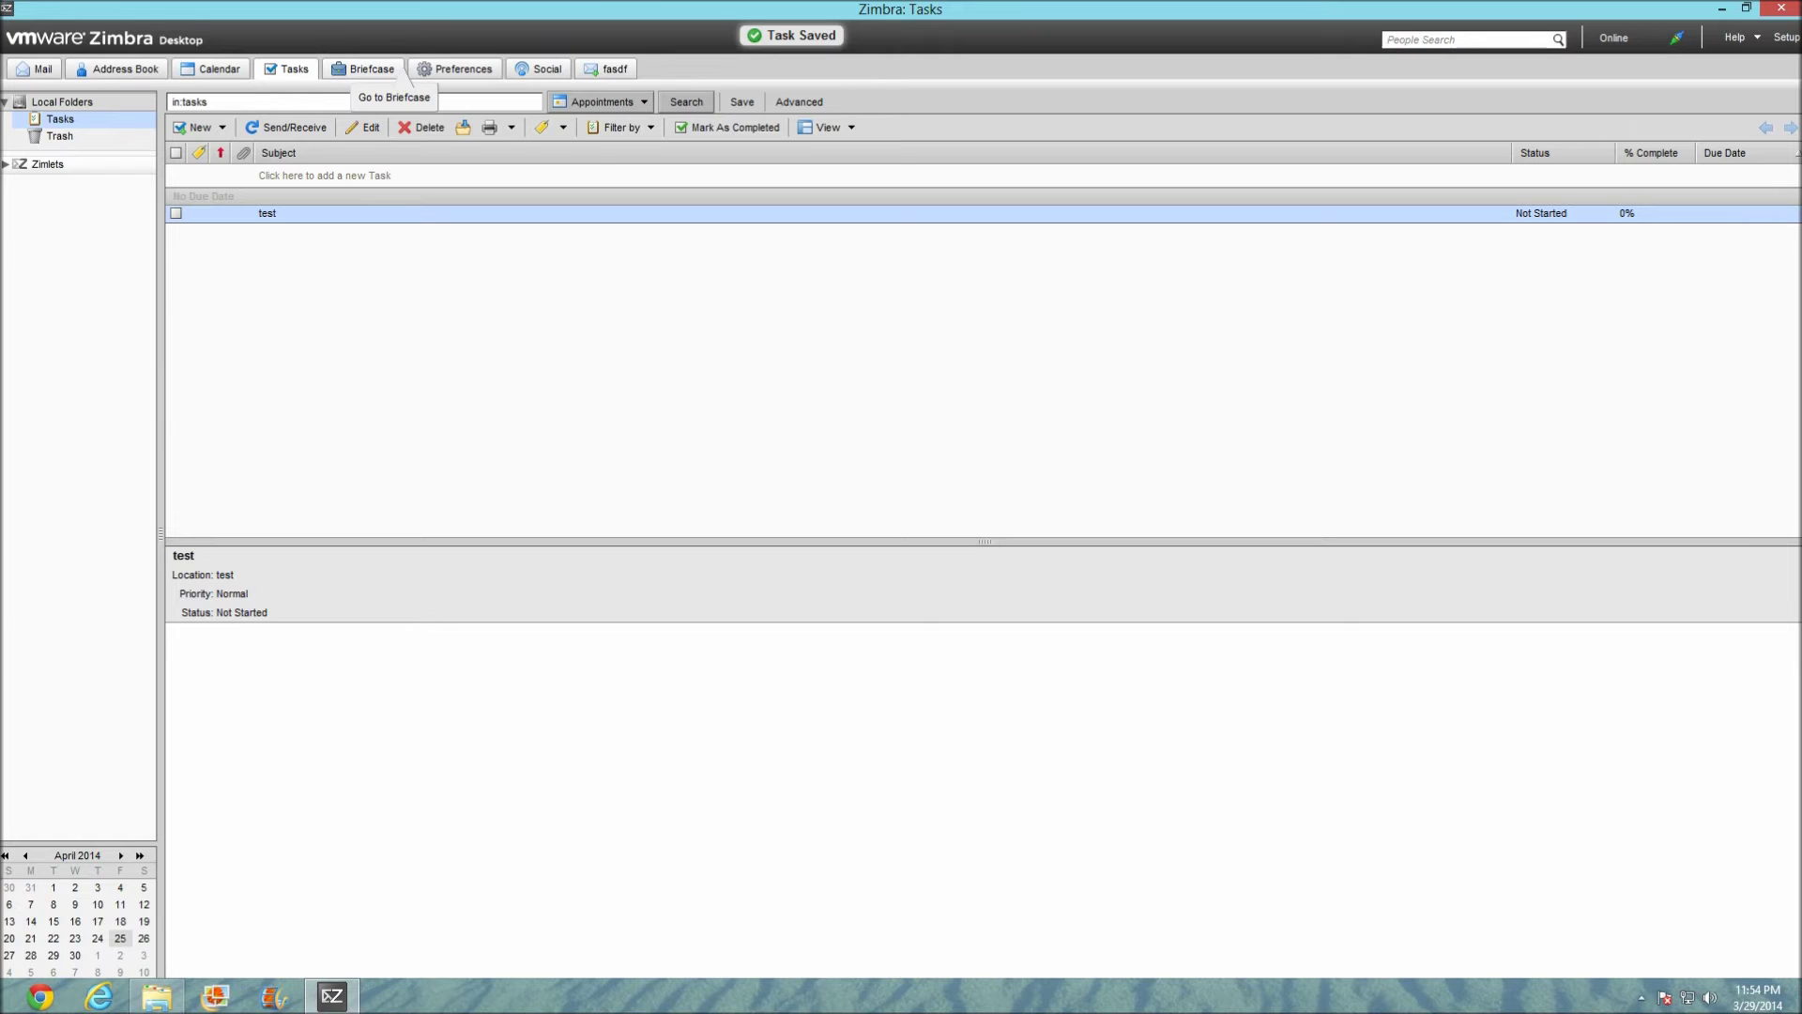
# Step: Check the Briefcase's file upload option and open the general preferences
pyautogui.click(376, 68)
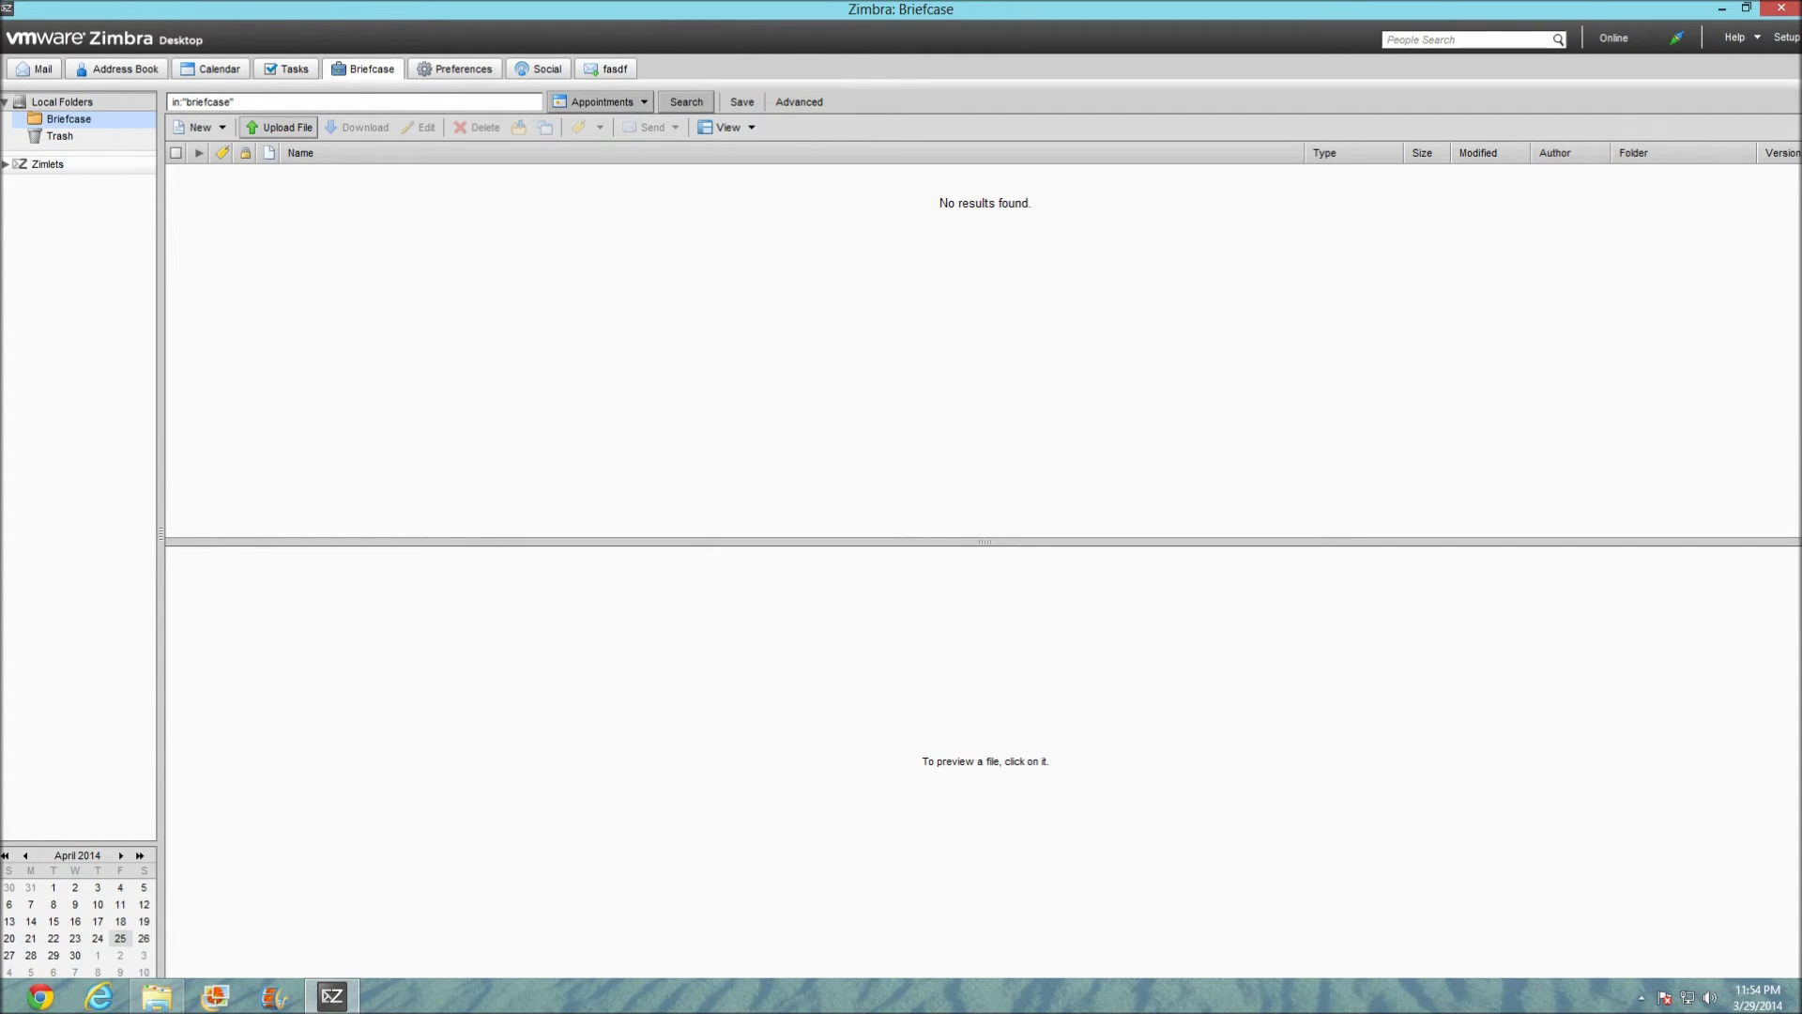
pyautogui.click(277, 128)
pyautogui.click(455, 68)
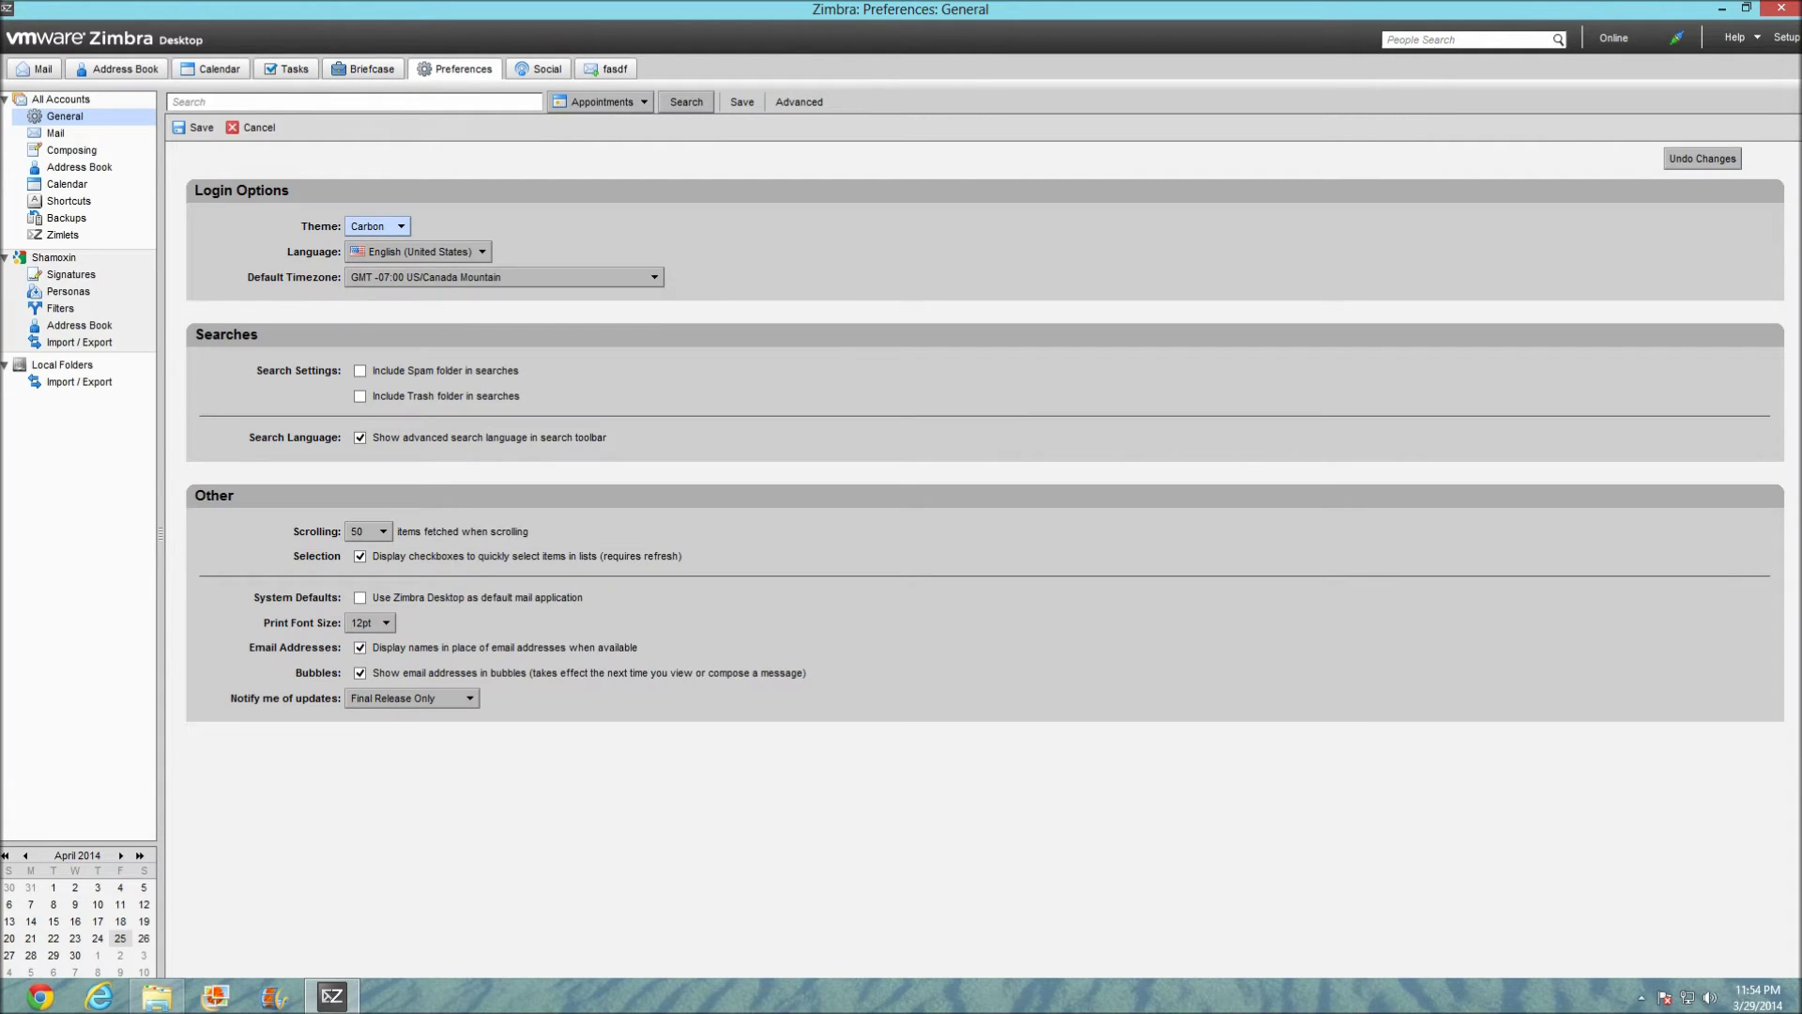
# Step: Try the Lake theme and set the theme back to Carbon
pyautogui.click(375, 226)
pyautogui.click(368, 271)
pyautogui.click(375, 226)
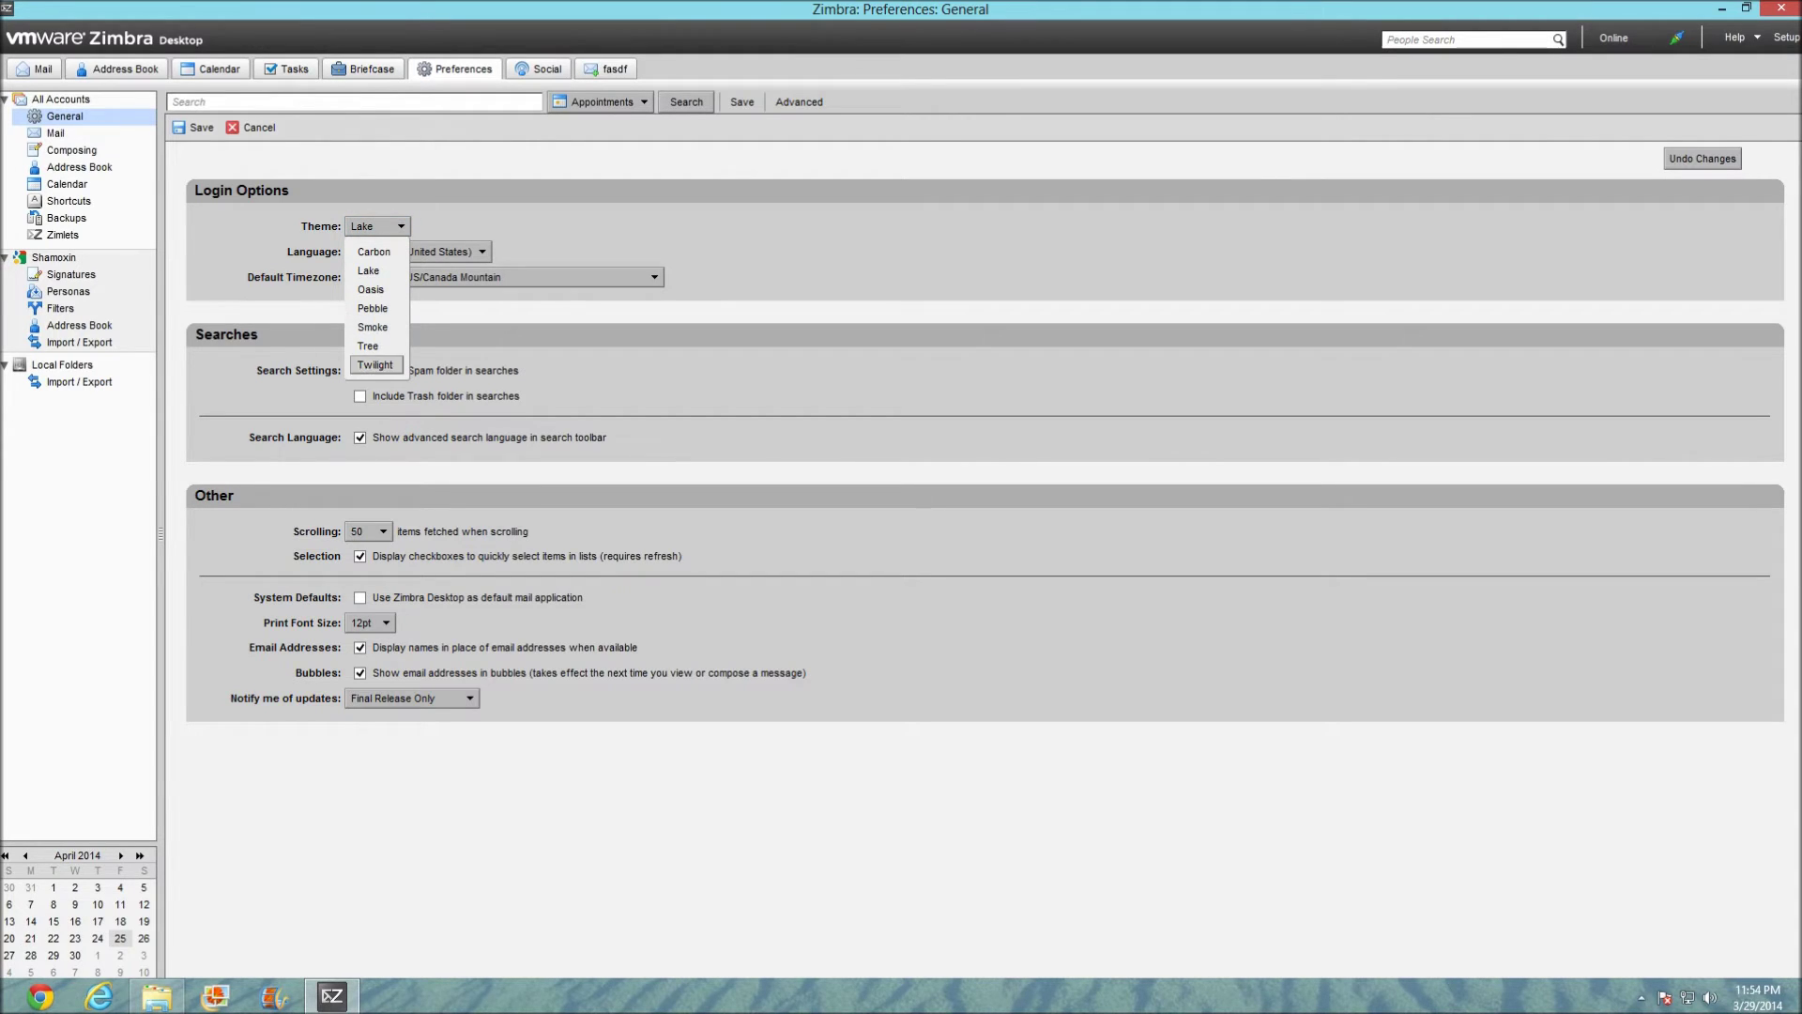
pyautogui.click(374, 252)
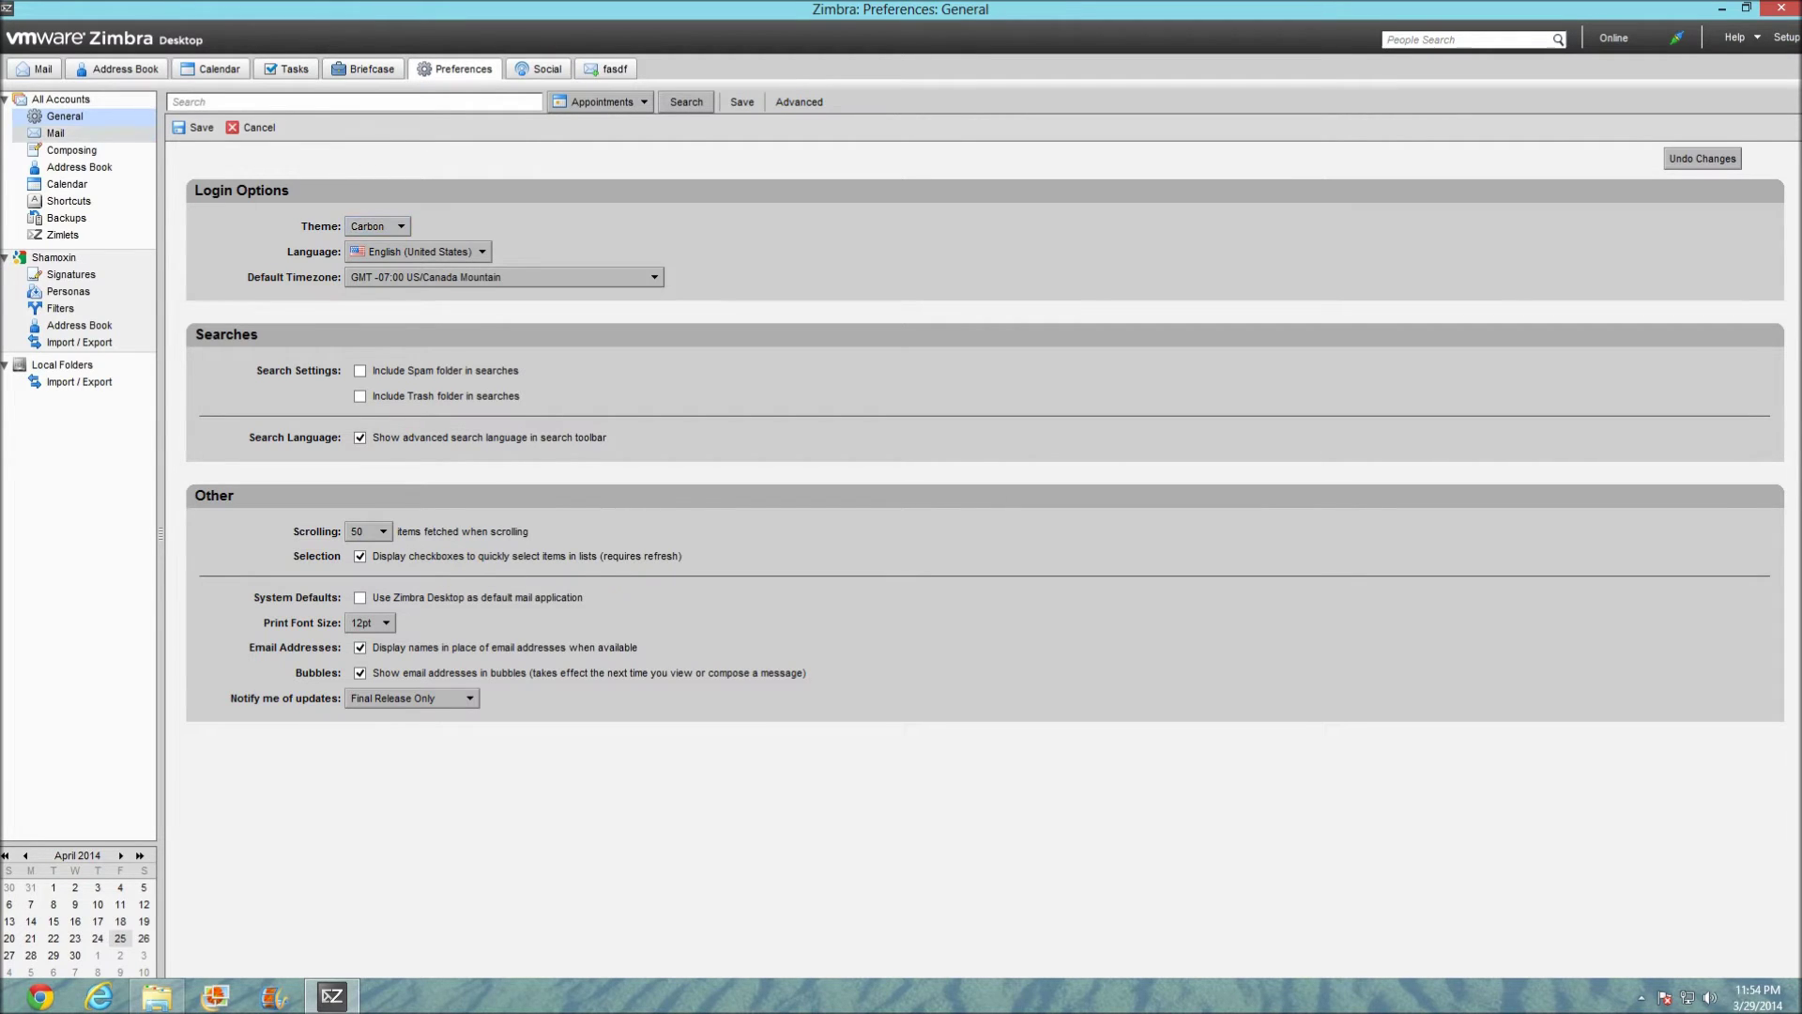
# Step: Review the Mail, Composing, Address Book, Calendar, Shortcuts, Backups and Zimlets preferences and return to General
pyautogui.click(55, 132)
pyautogui.click(72, 150)
pyautogui.click(79, 167)
pyautogui.click(66, 184)
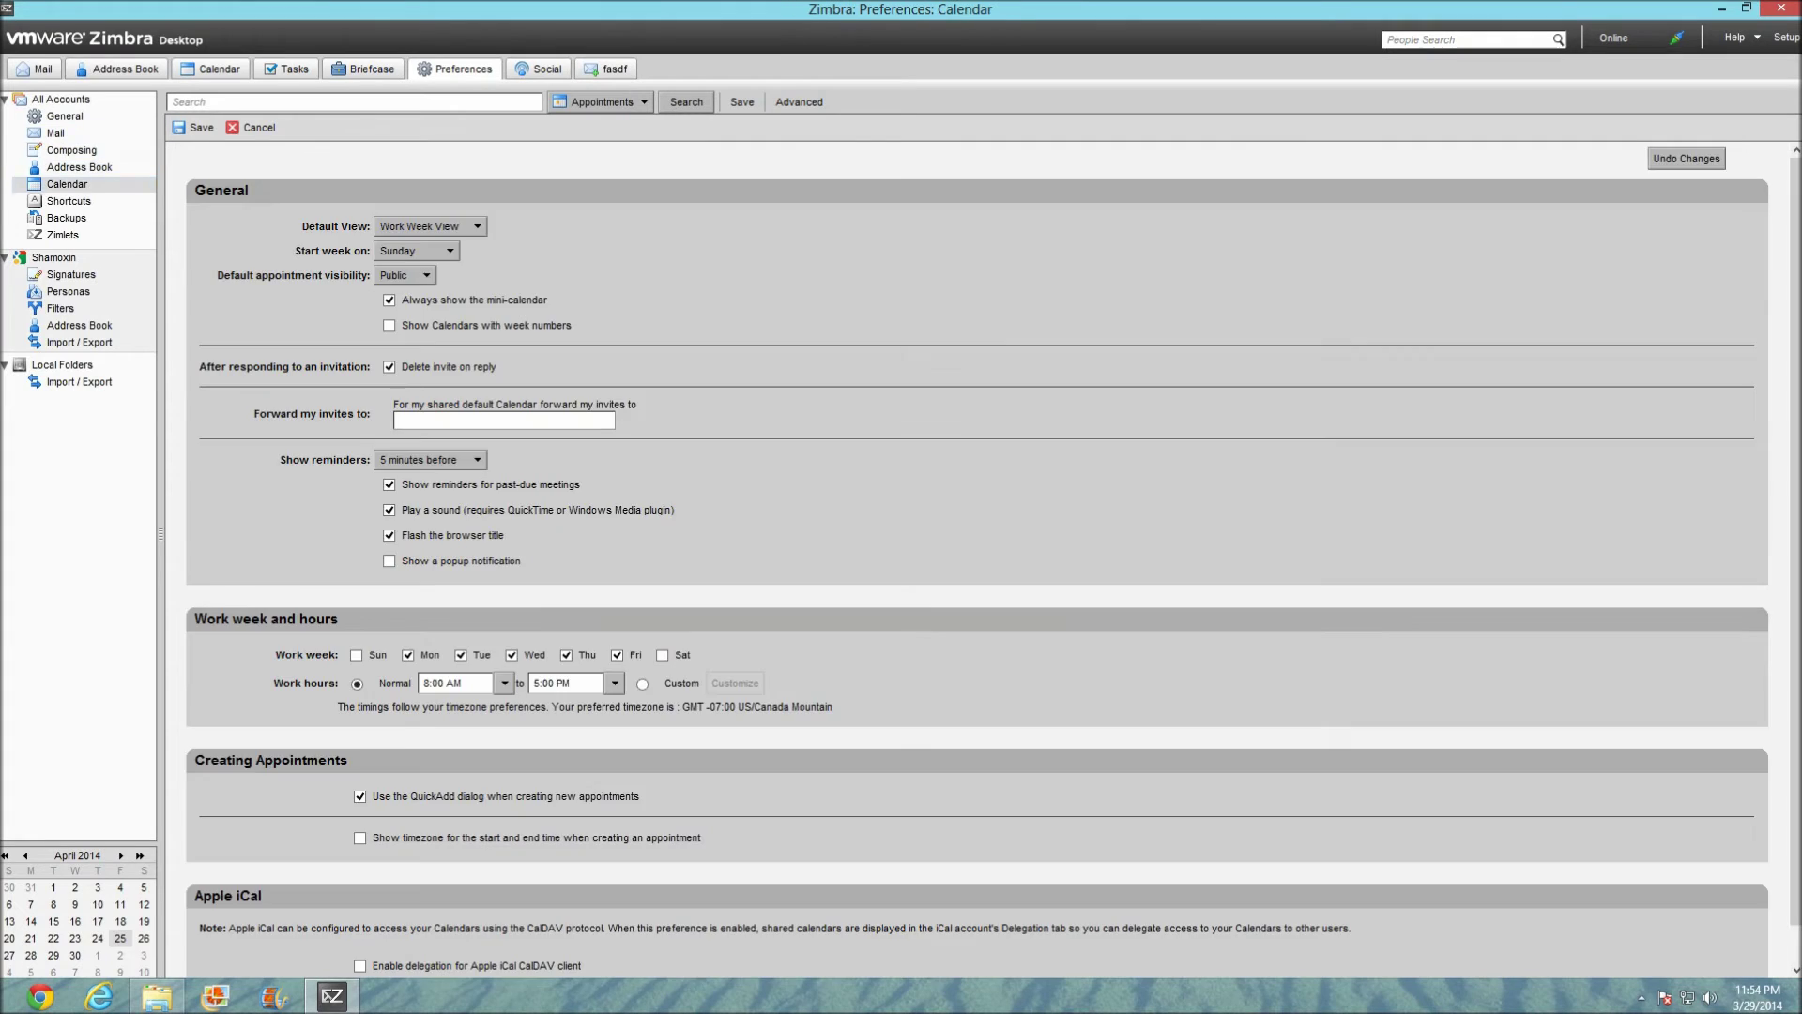
pyautogui.click(68, 200)
pyautogui.click(66, 218)
pyautogui.click(62, 235)
pyautogui.click(65, 116)
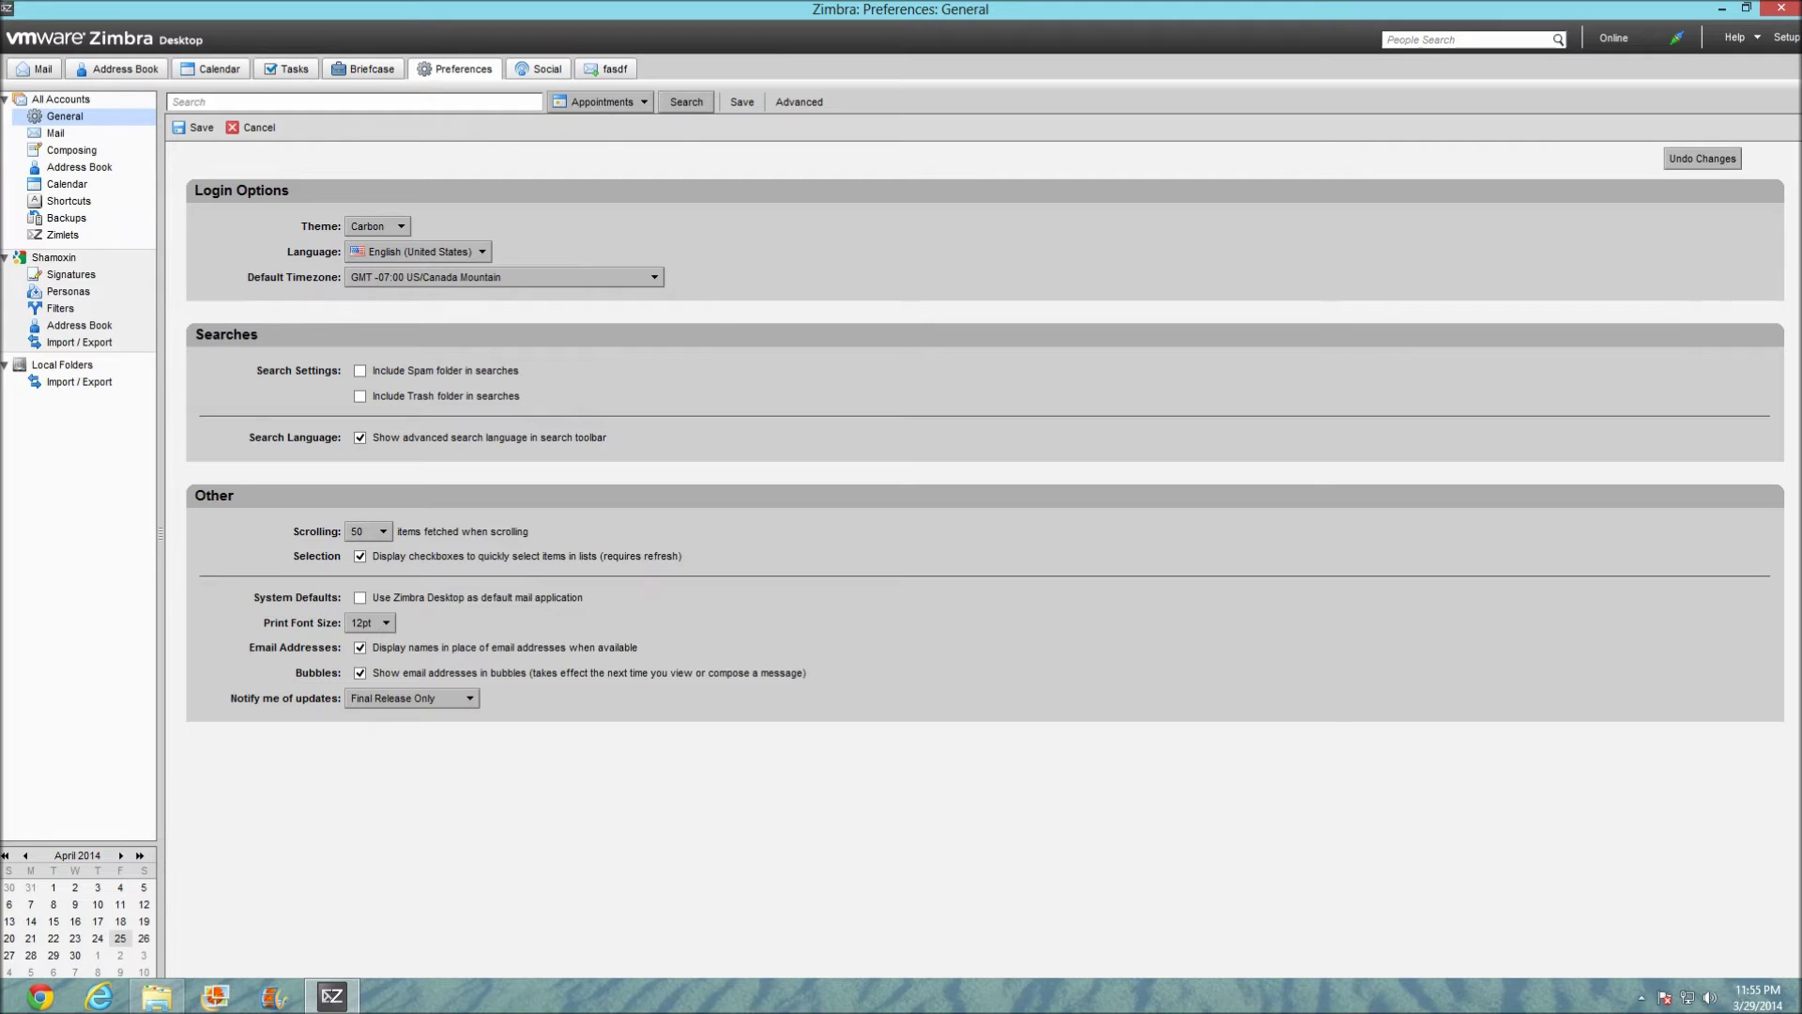
# Step: Leave the preferences without saving changes and open Social, dismissing its welcome message
pyautogui.press('Escape')
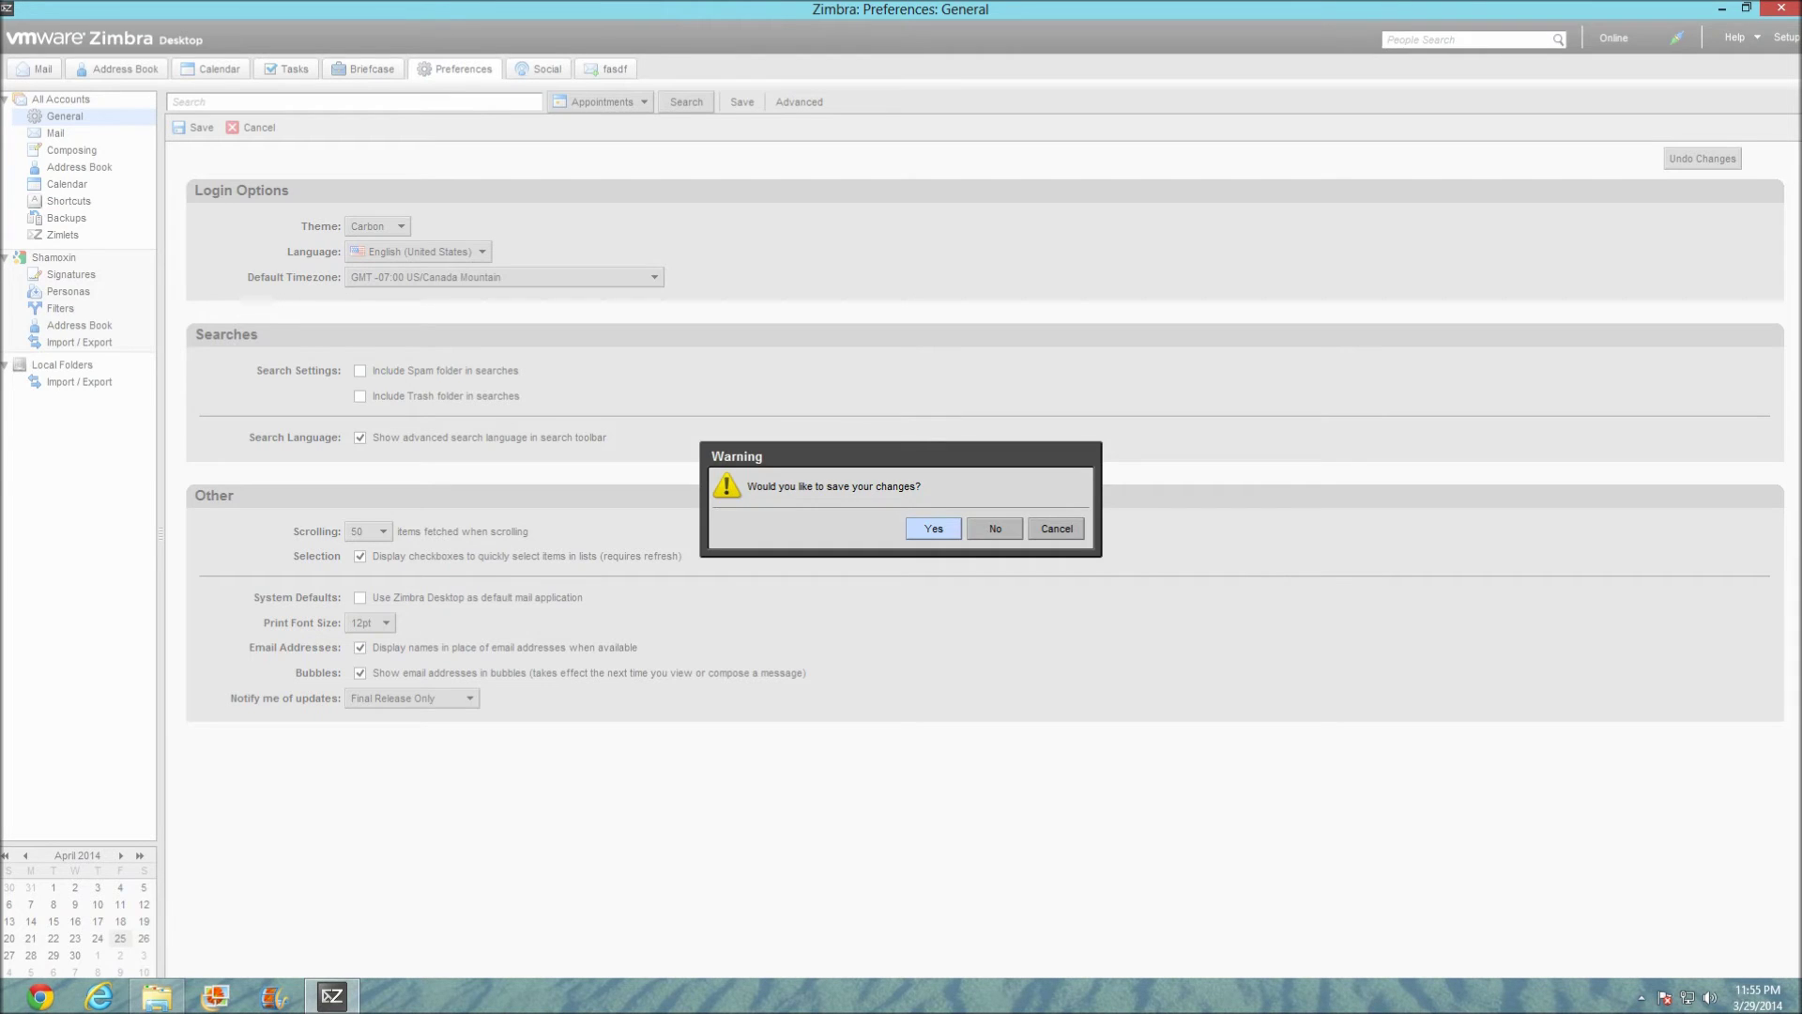
pyautogui.click(995, 528)
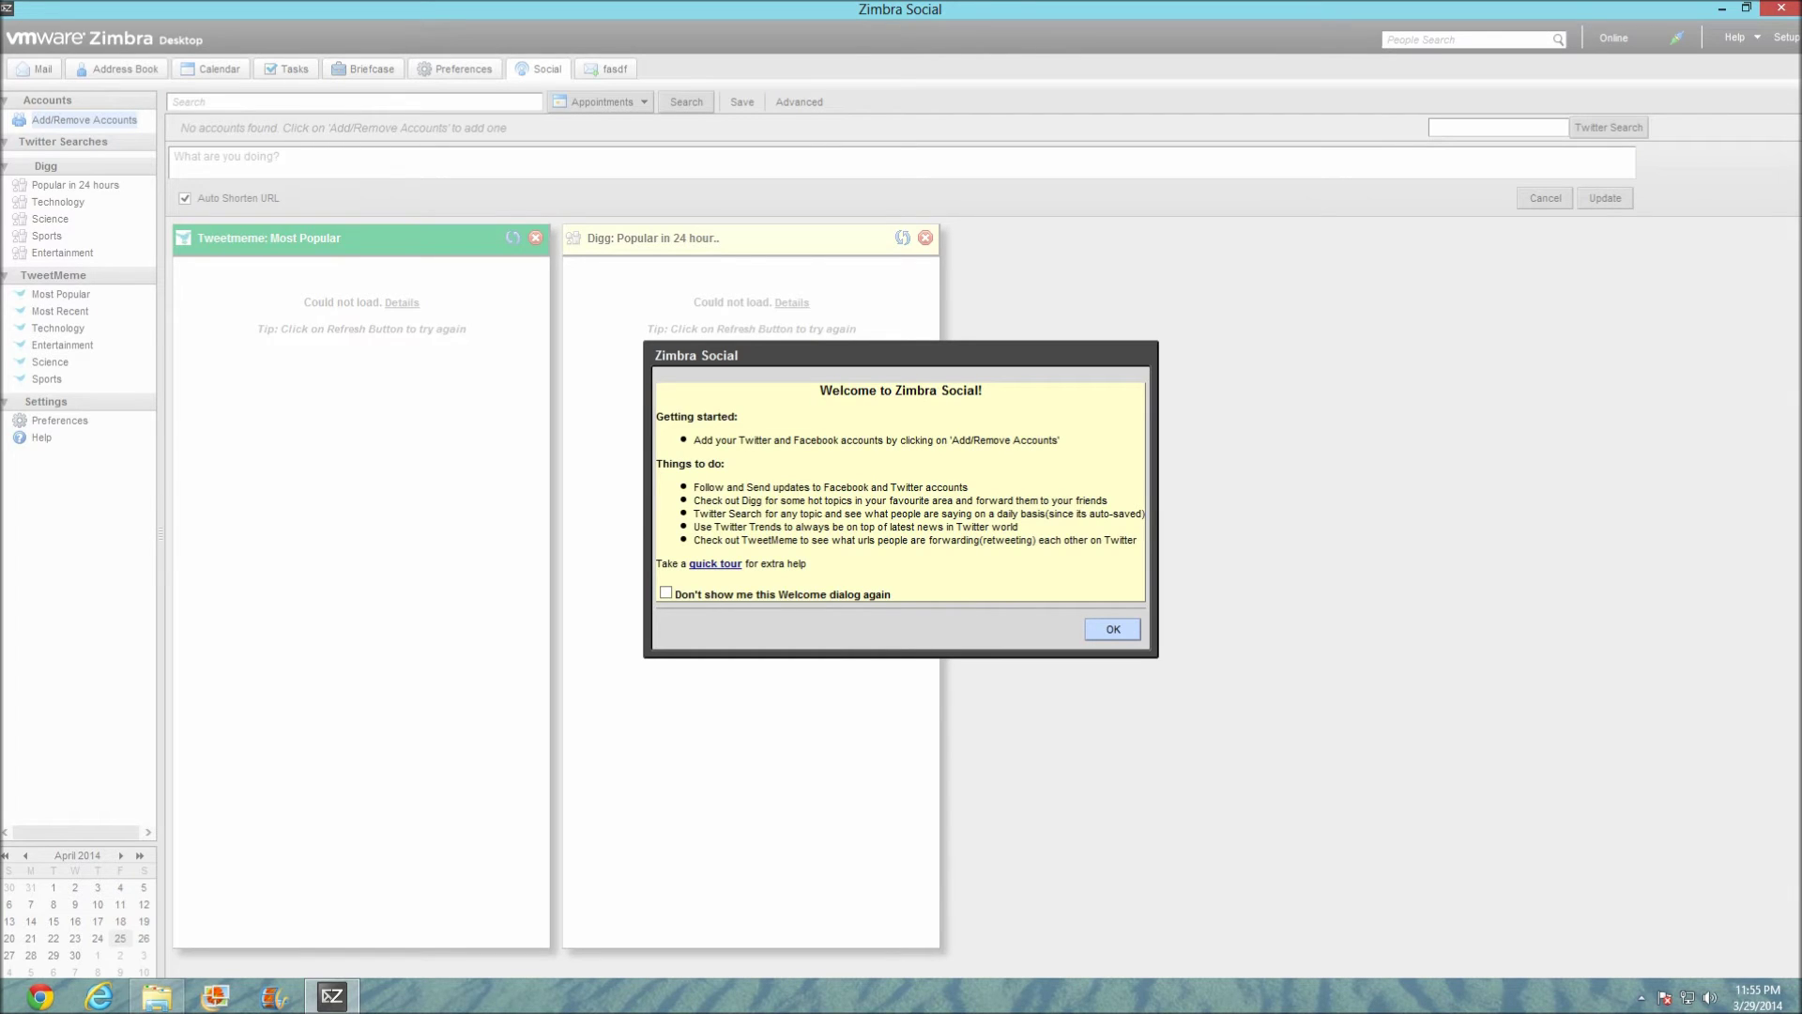
pyautogui.press('Return')
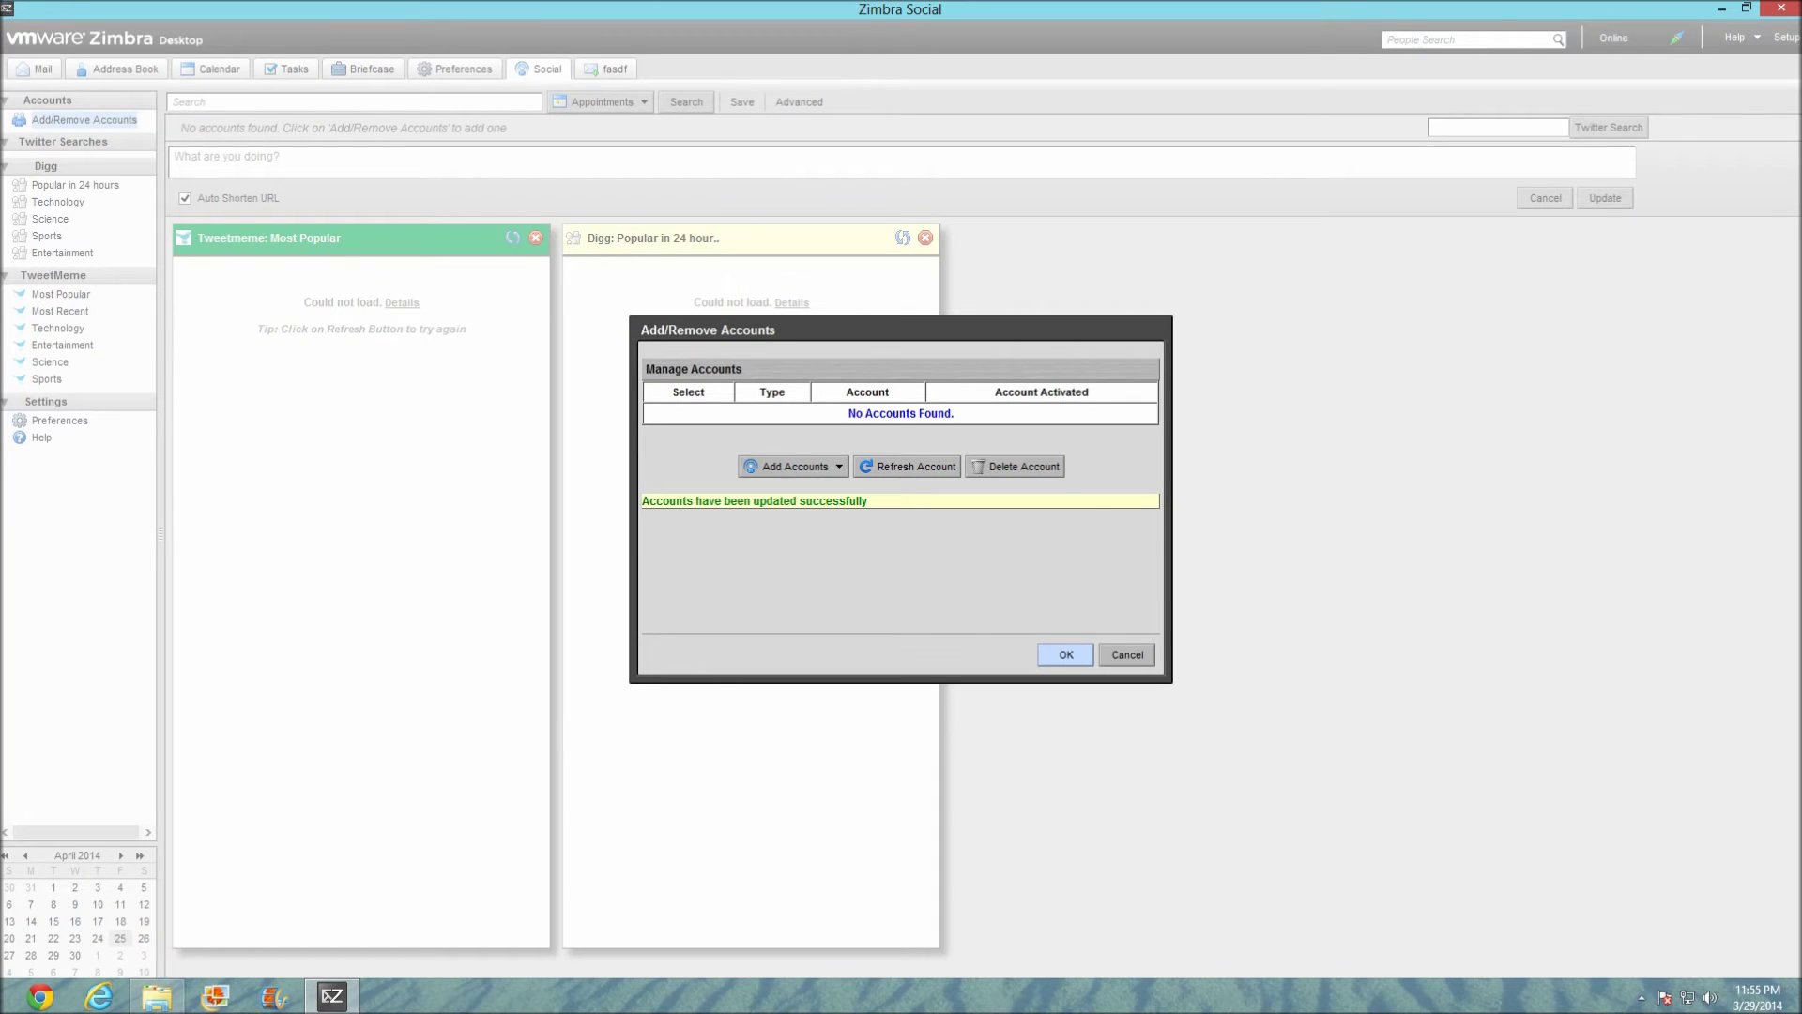
# Step: Try to add a Twitter account to Social through Twitter's authorization page, then cancel the account setup
pyautogui.click(793, 466)
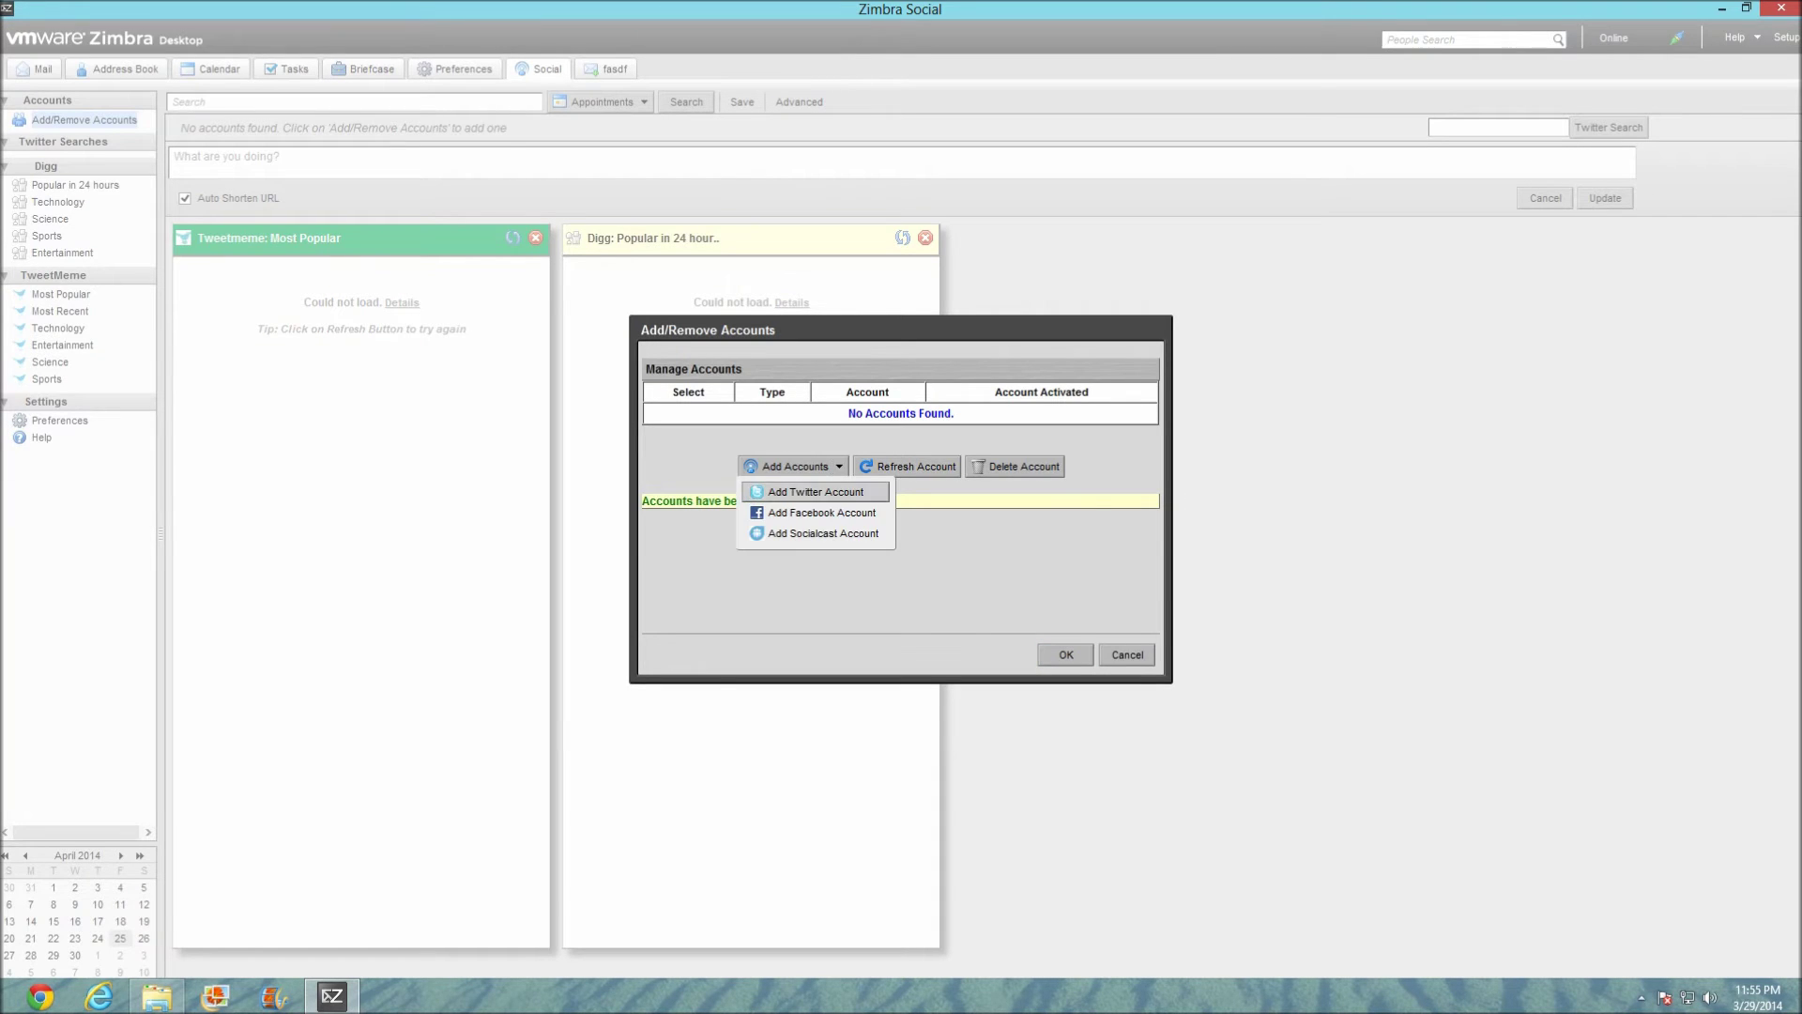
pyautogui.press('Up')
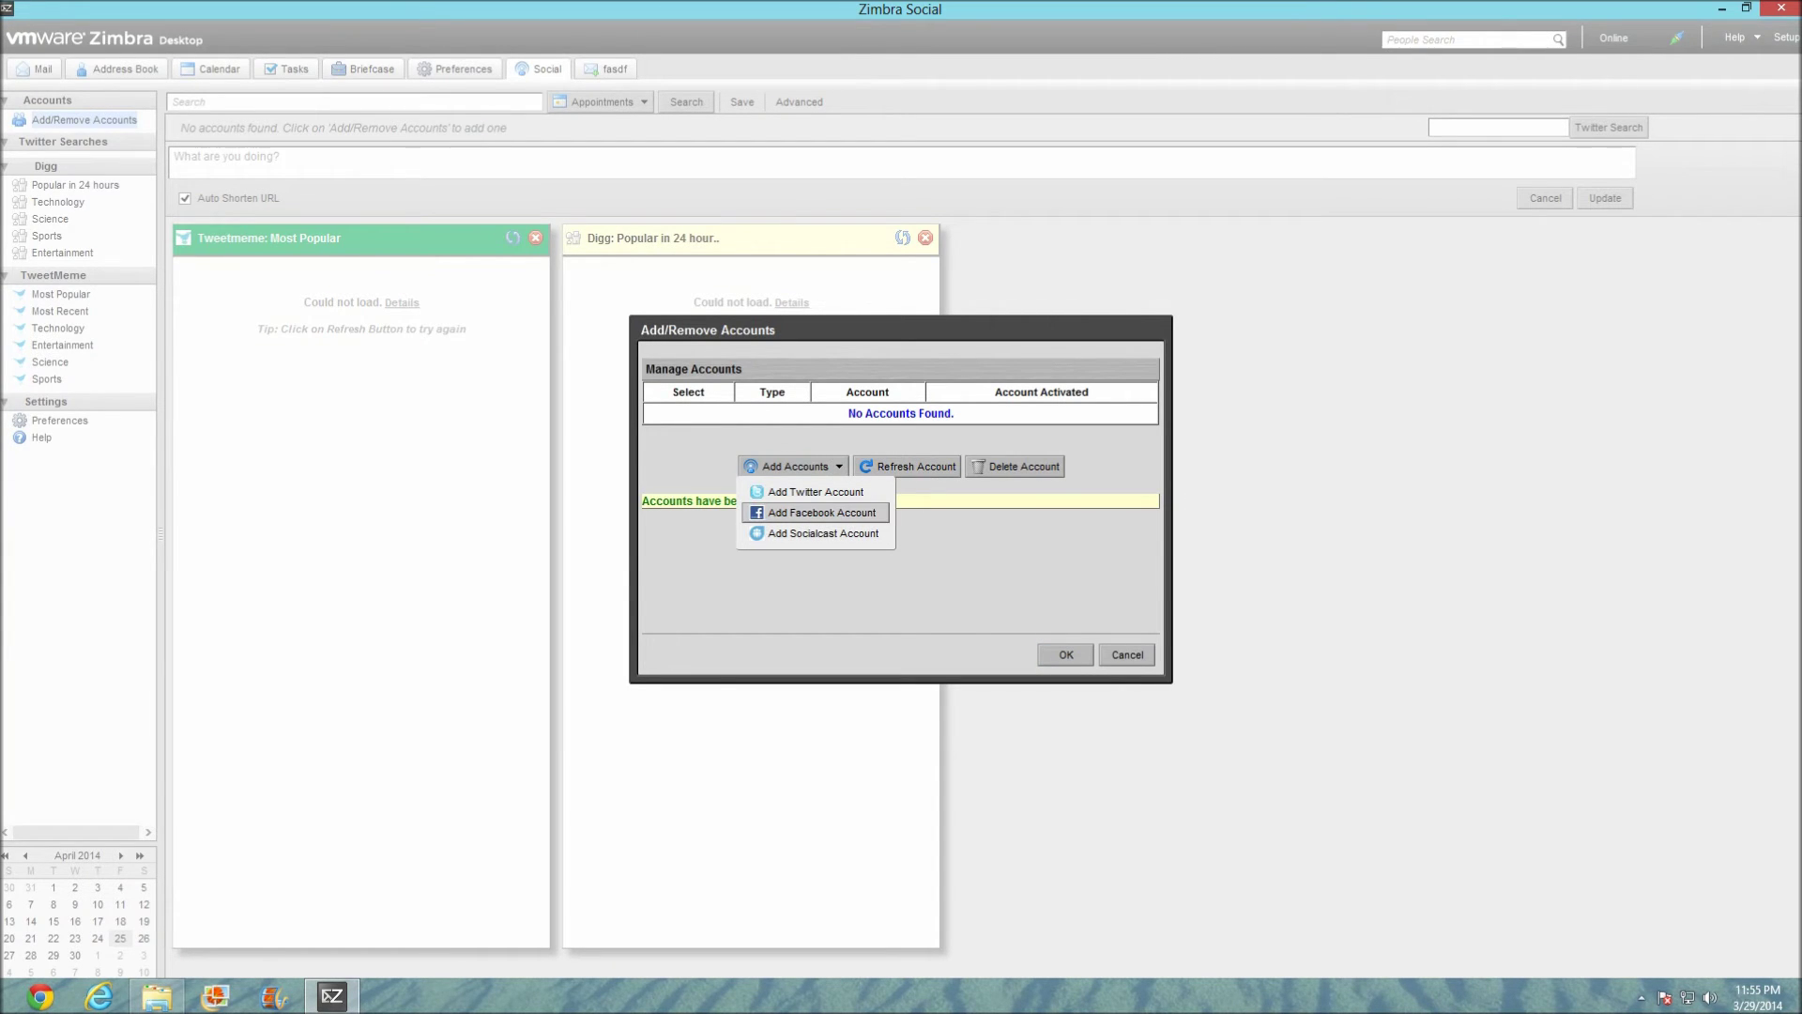
pyautogui.press('Up')
pyautogui.press('Return')
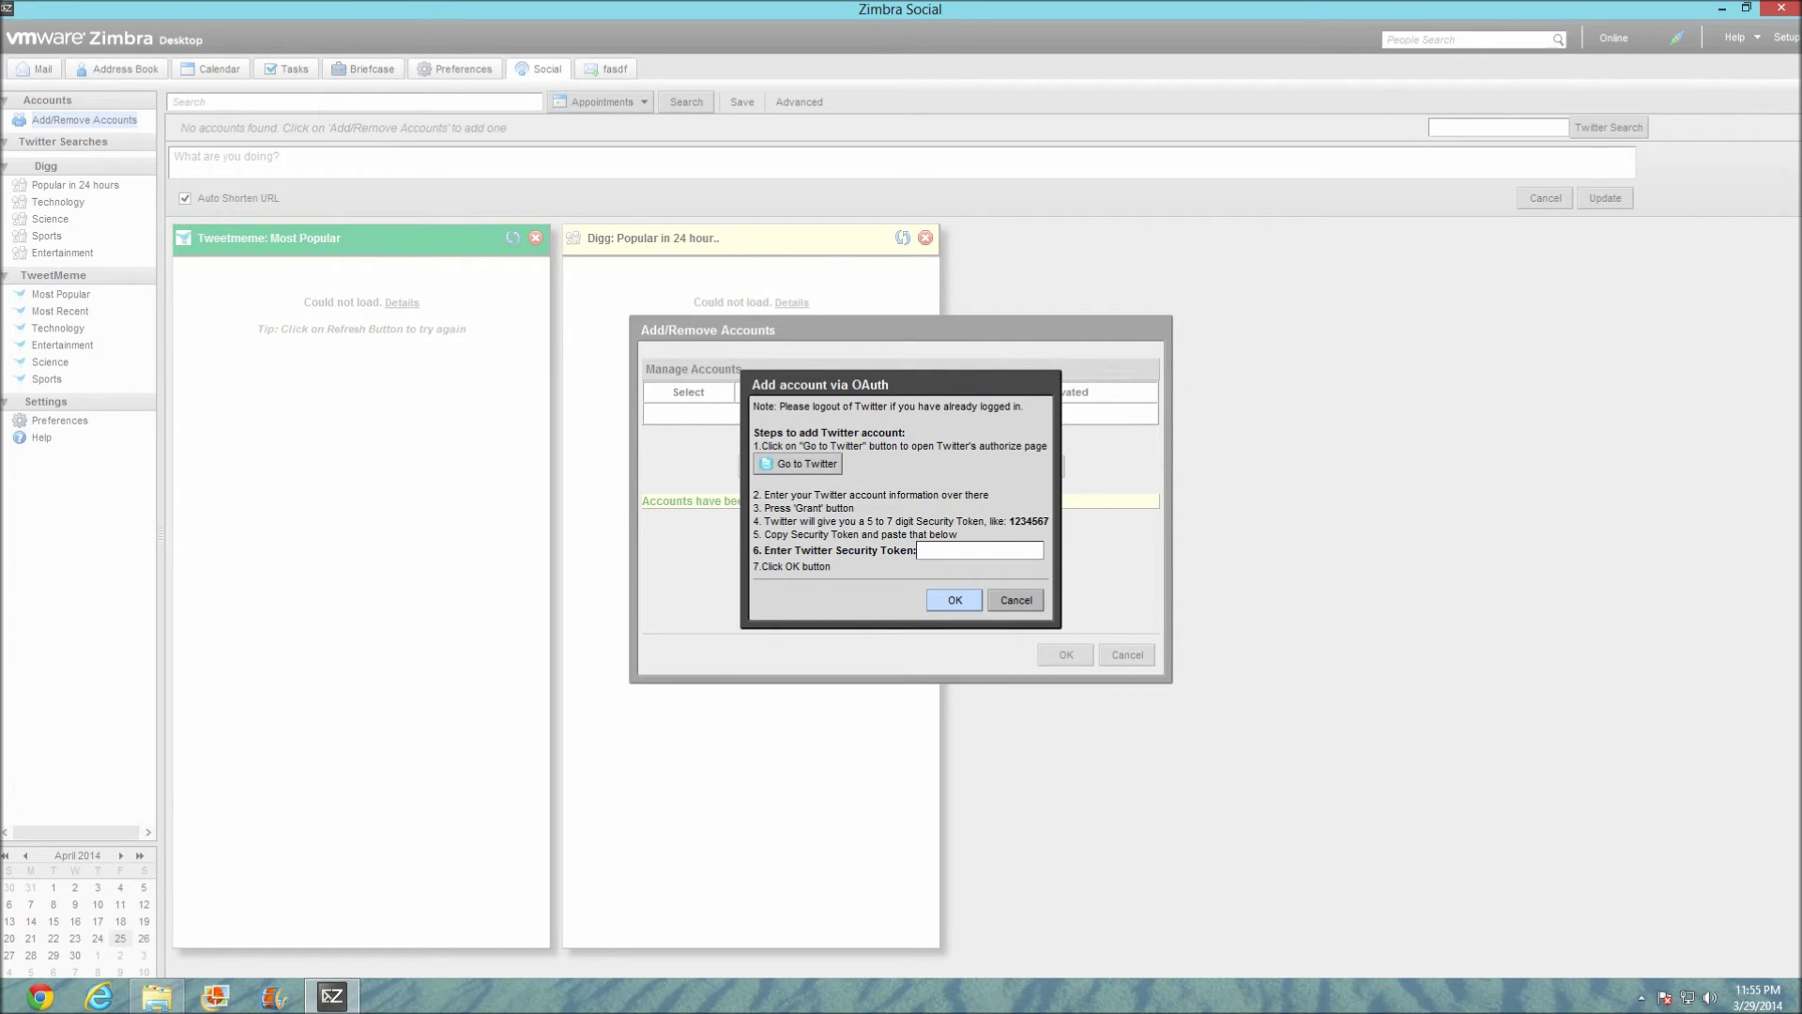
pyautogui.click(797, 464)
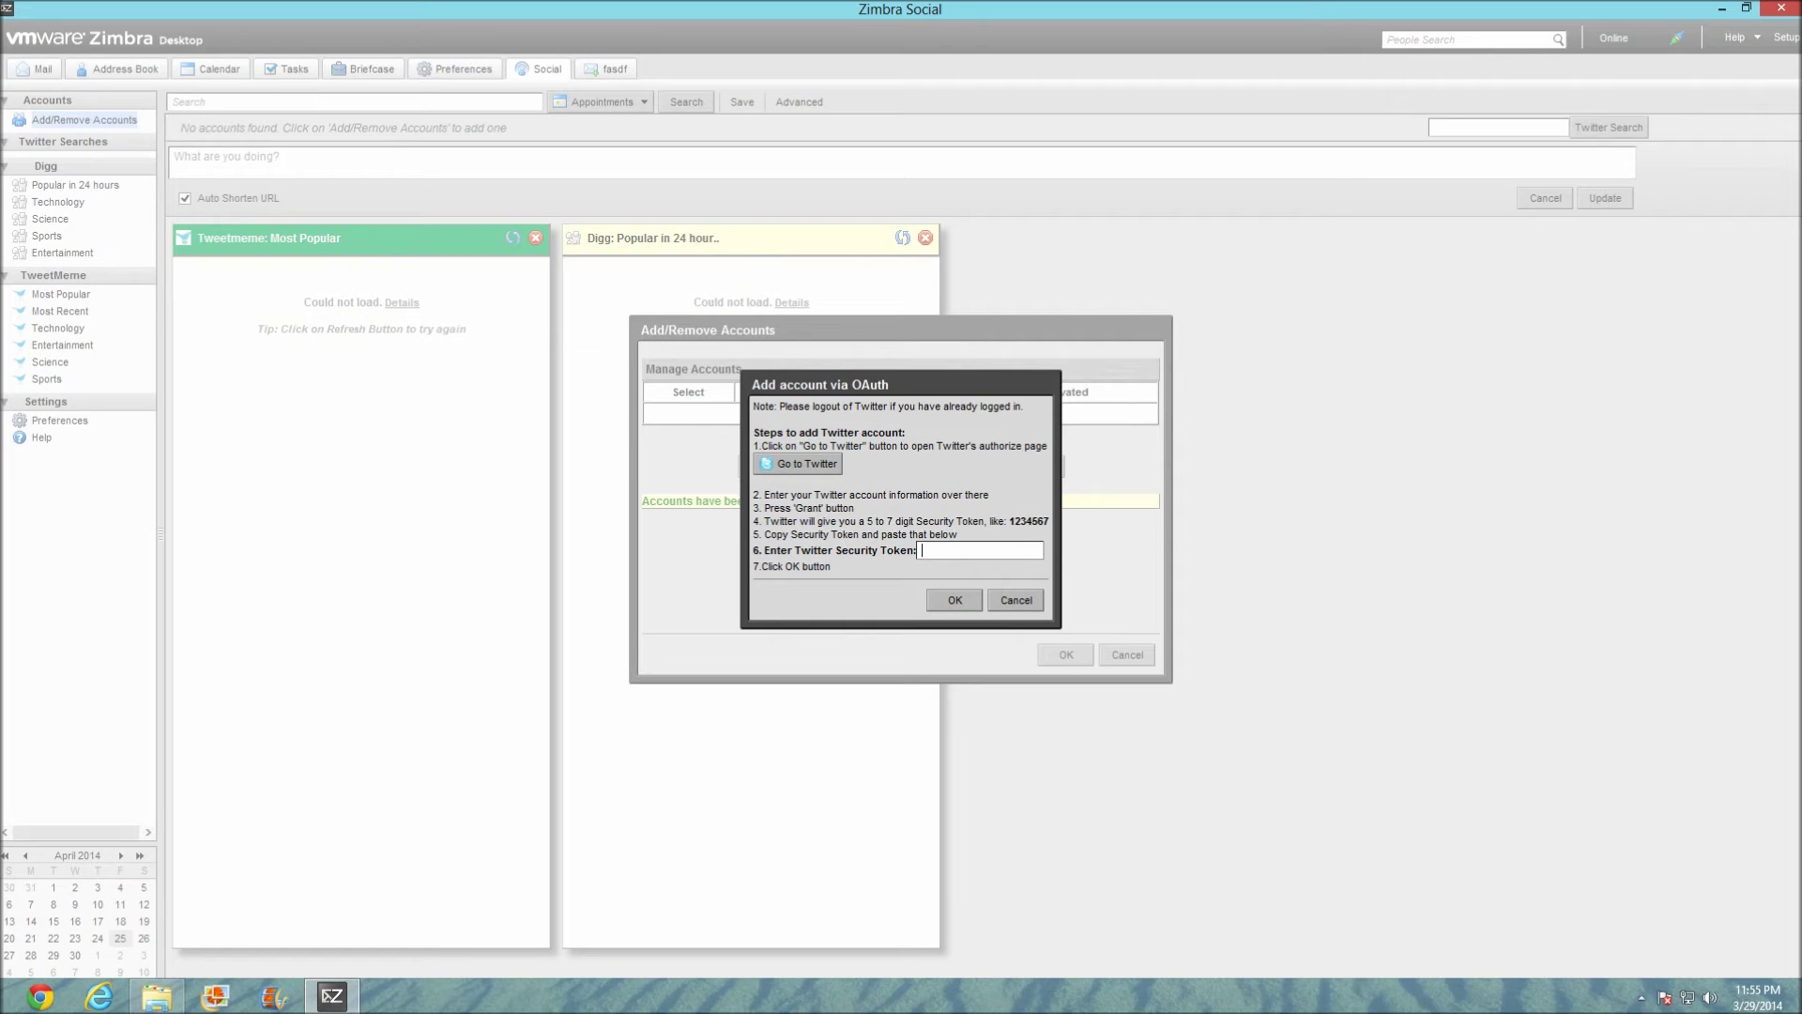
pyautogui.click(1015, 600)
pyautogui.click(1126, 654)
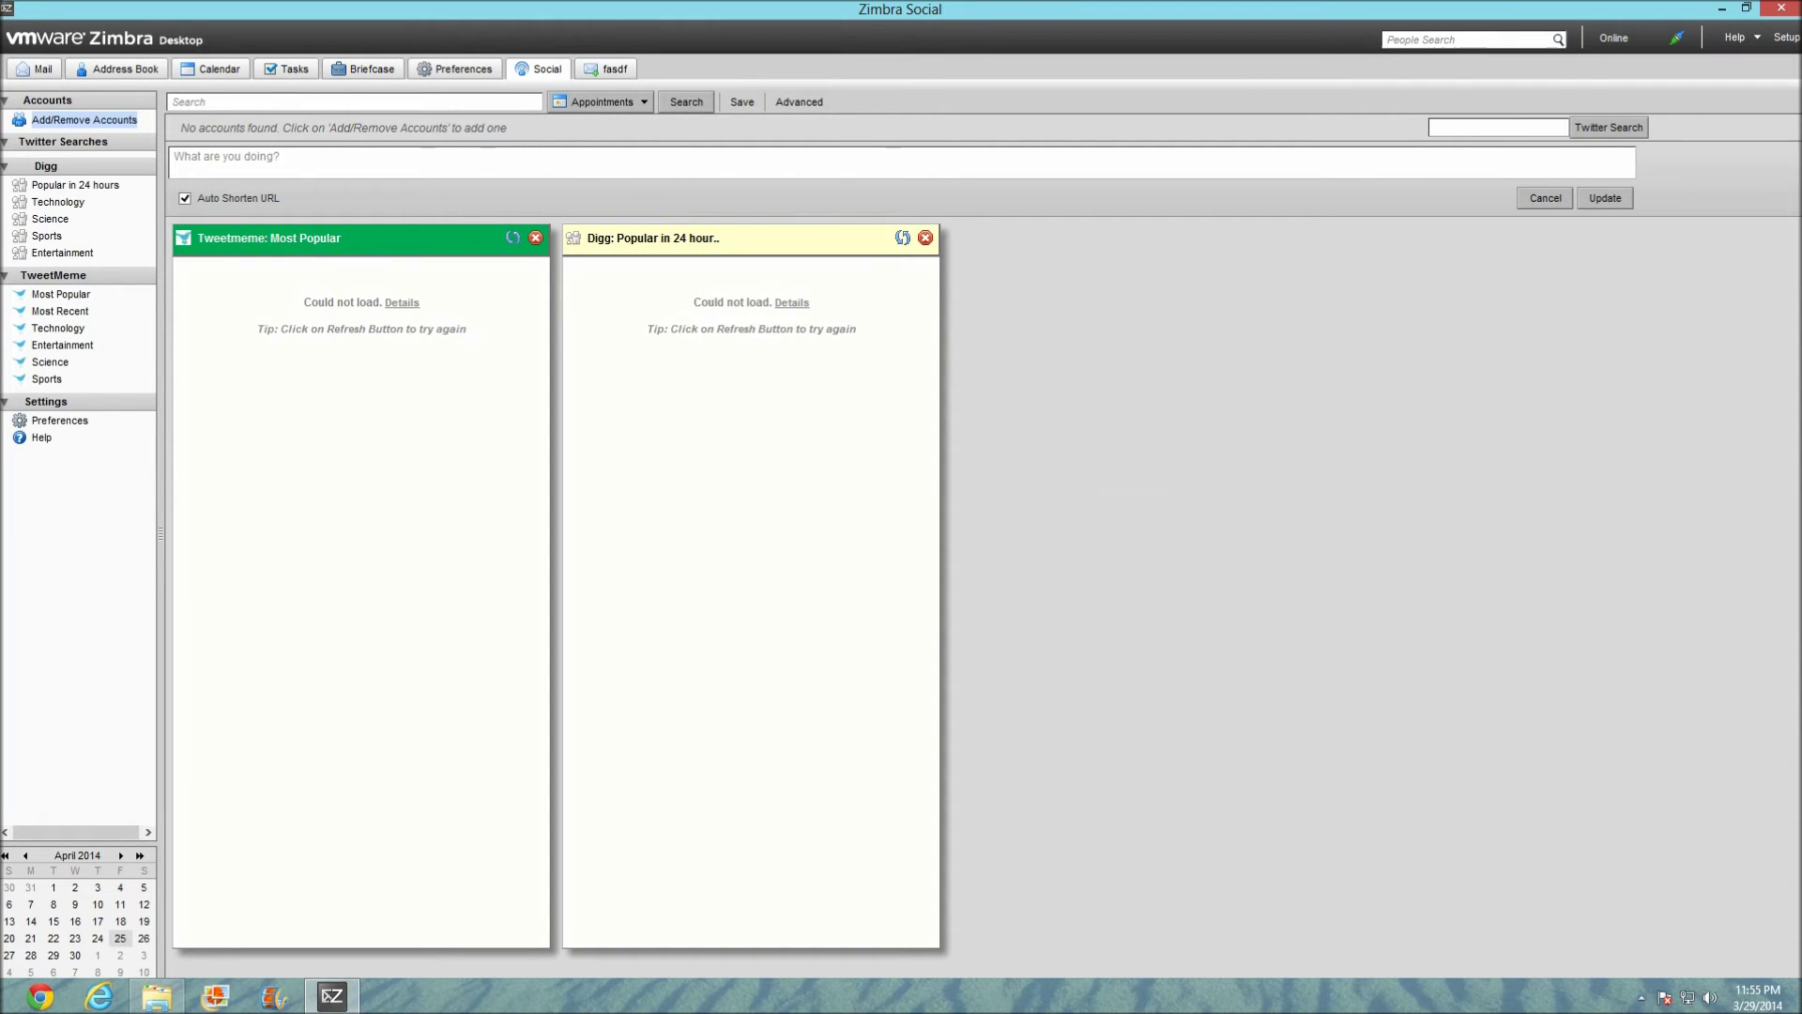
# Step: Add the TweetMeme Most Popular, Most Recent and Technology feeds as columns and remove the three added columns
pyautogui.click(60, 294)
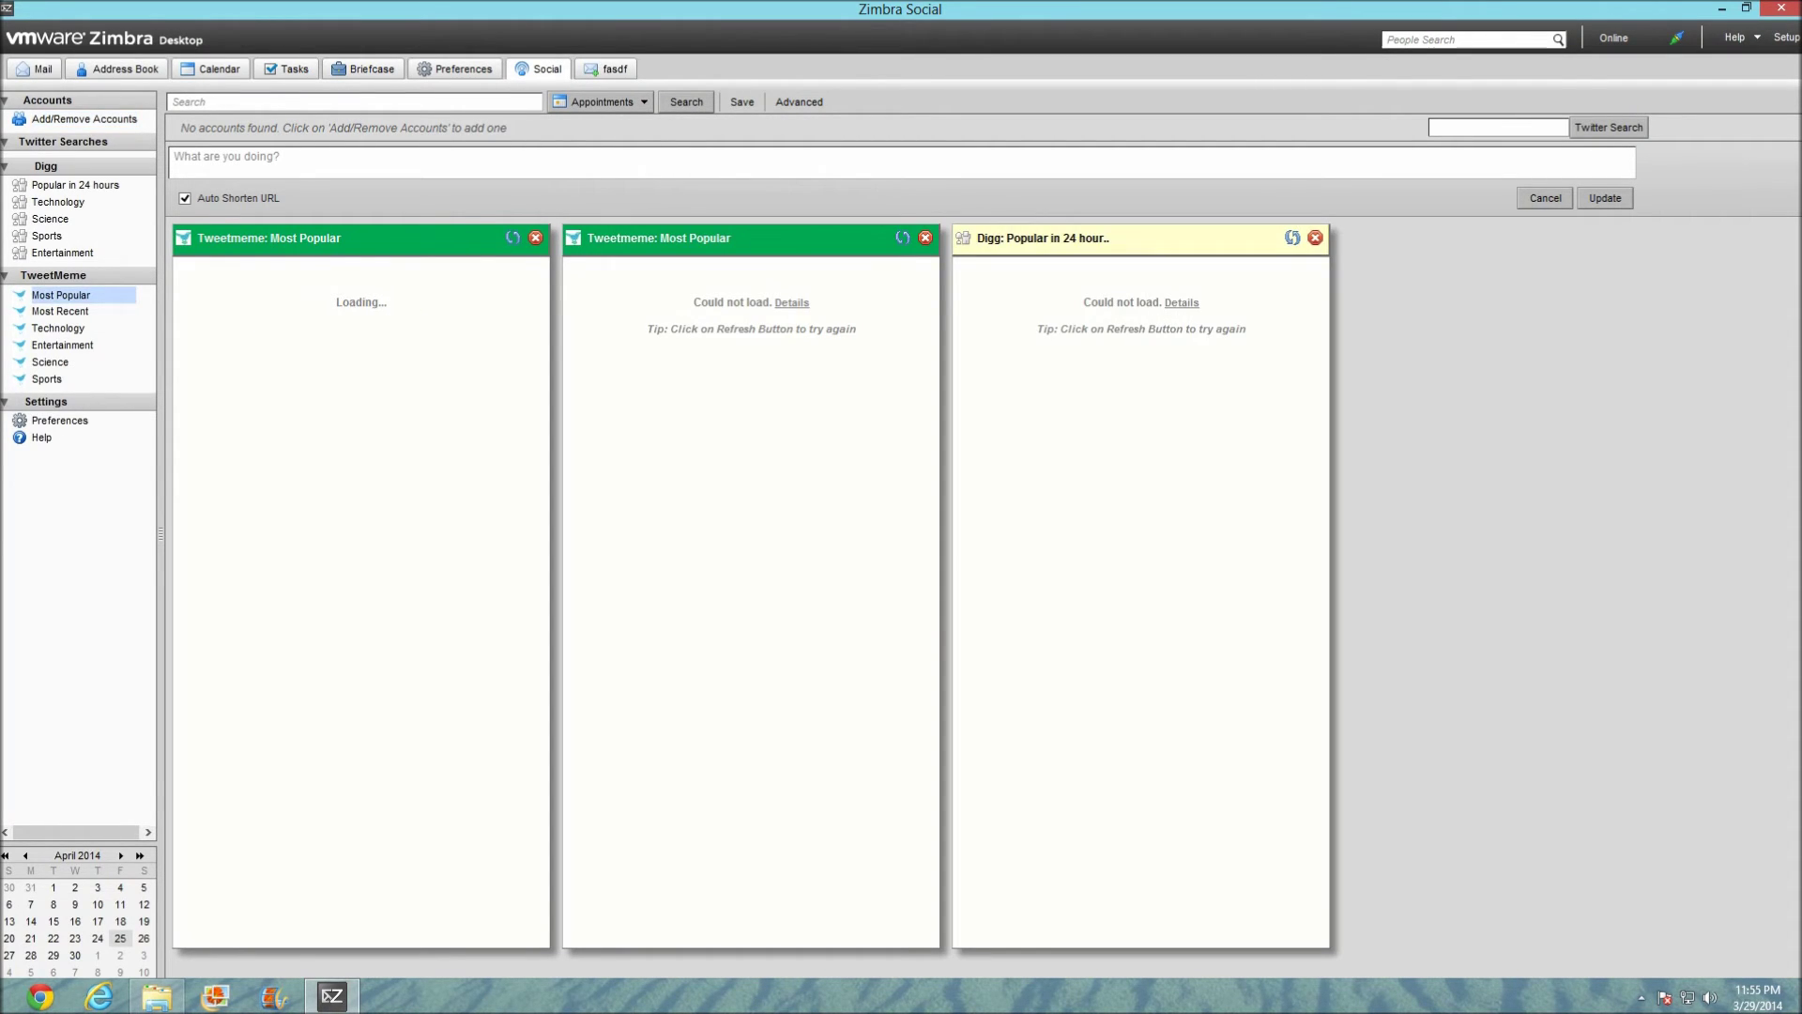
pyautogui.click(60, 311)
pyautogui.click(57, 329)
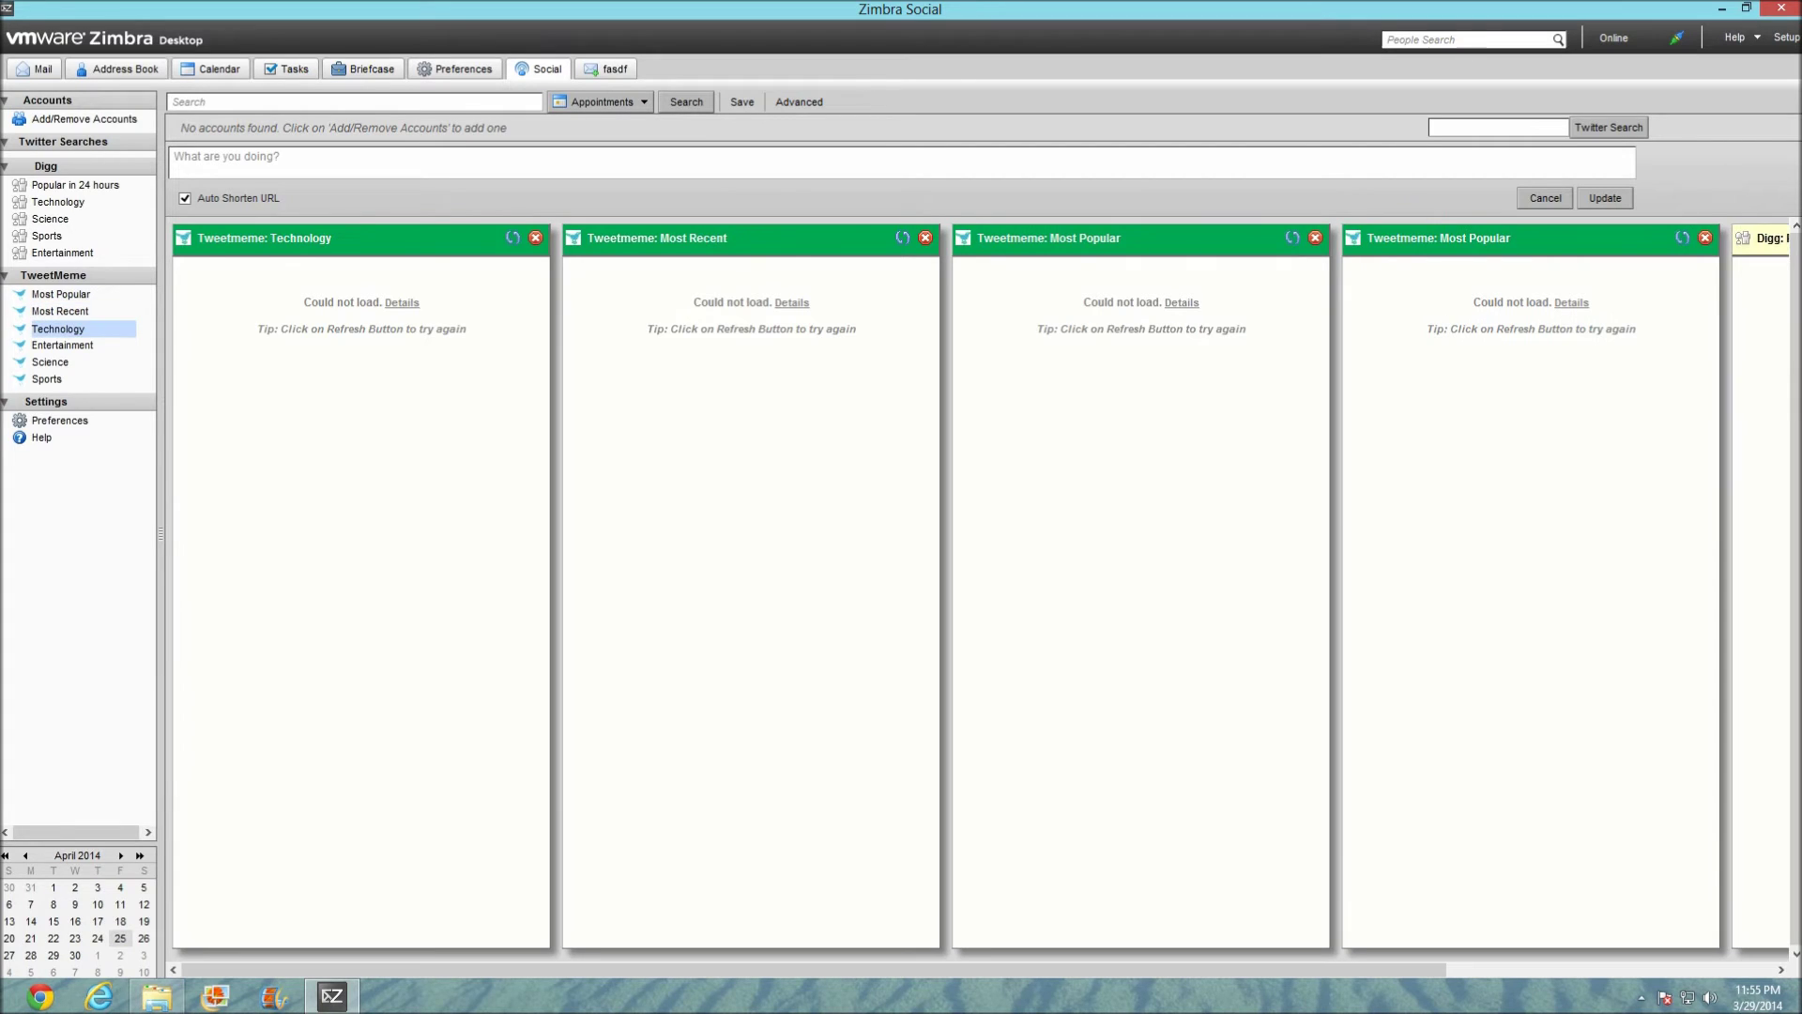
pyautogui.click(535, 238)
pyautogui.click(535, 238)
pyautogui.click(535, 237)
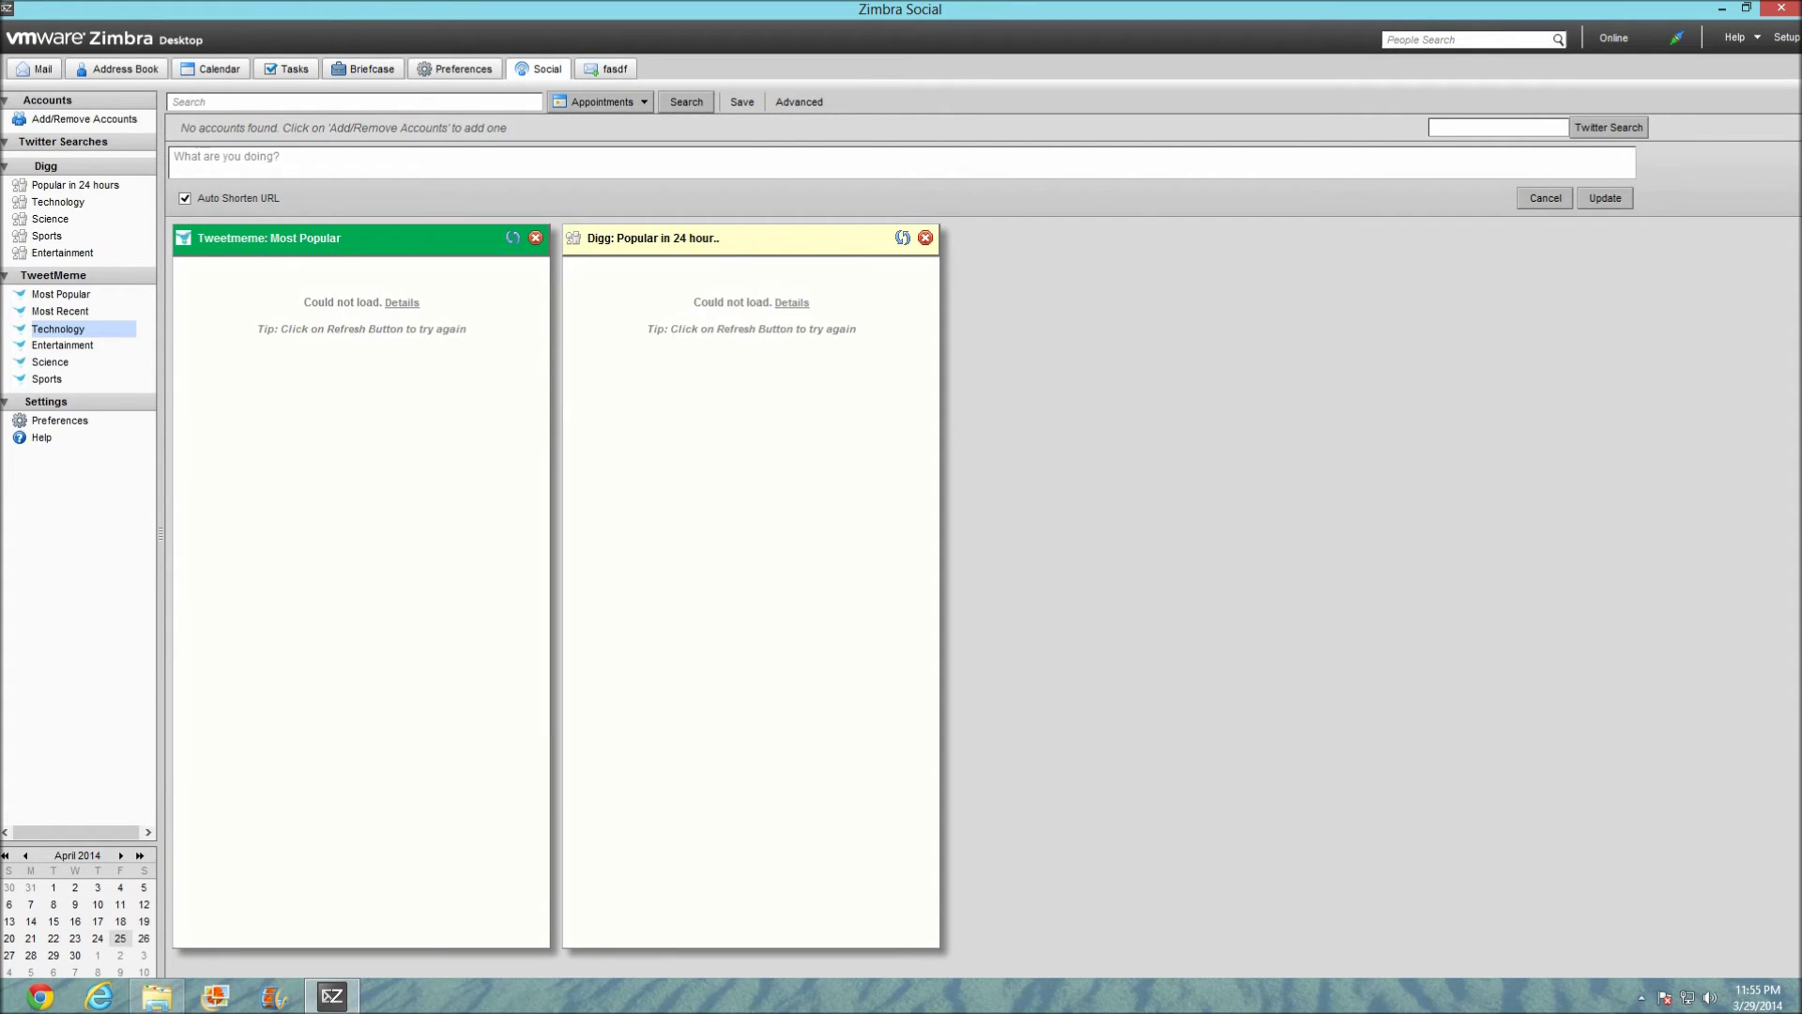
# Step: Write the status update "I am being awesome while making a video" and try to post it
pyautogui.click(175, 157)
pyautogui.write('I am being awesome while making a video')
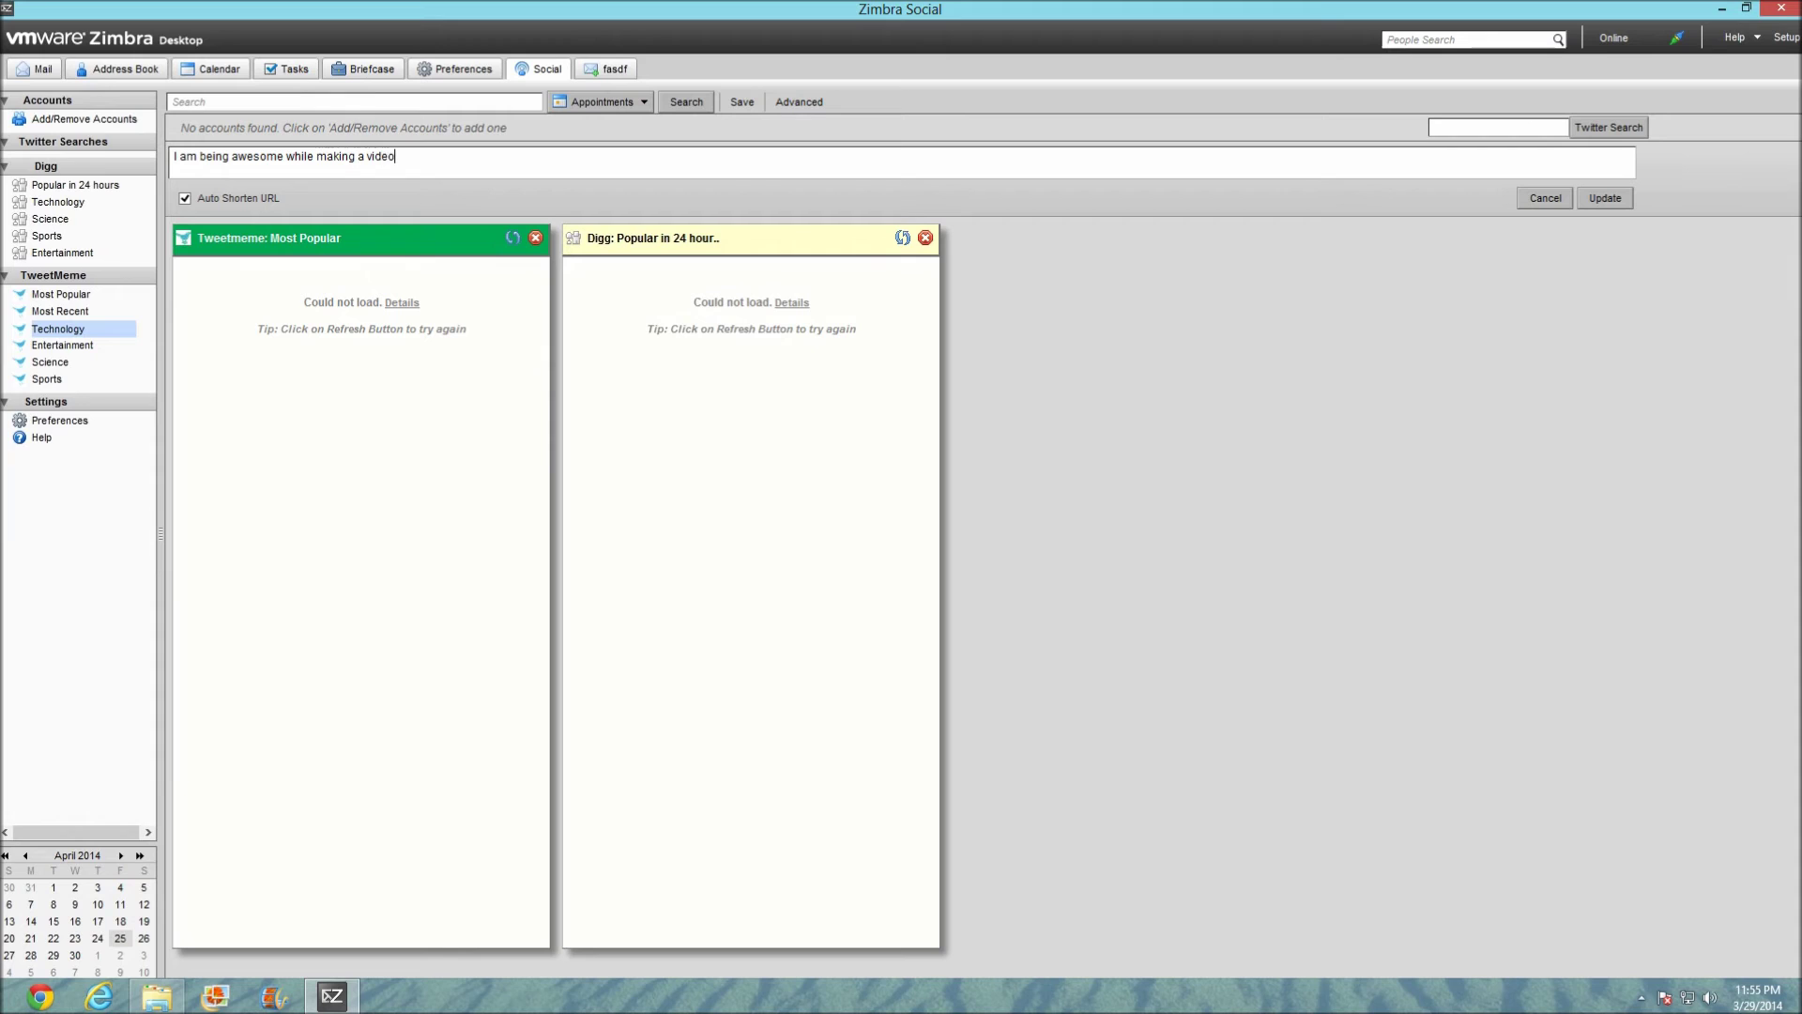
pyautogui.click(1605, 198)
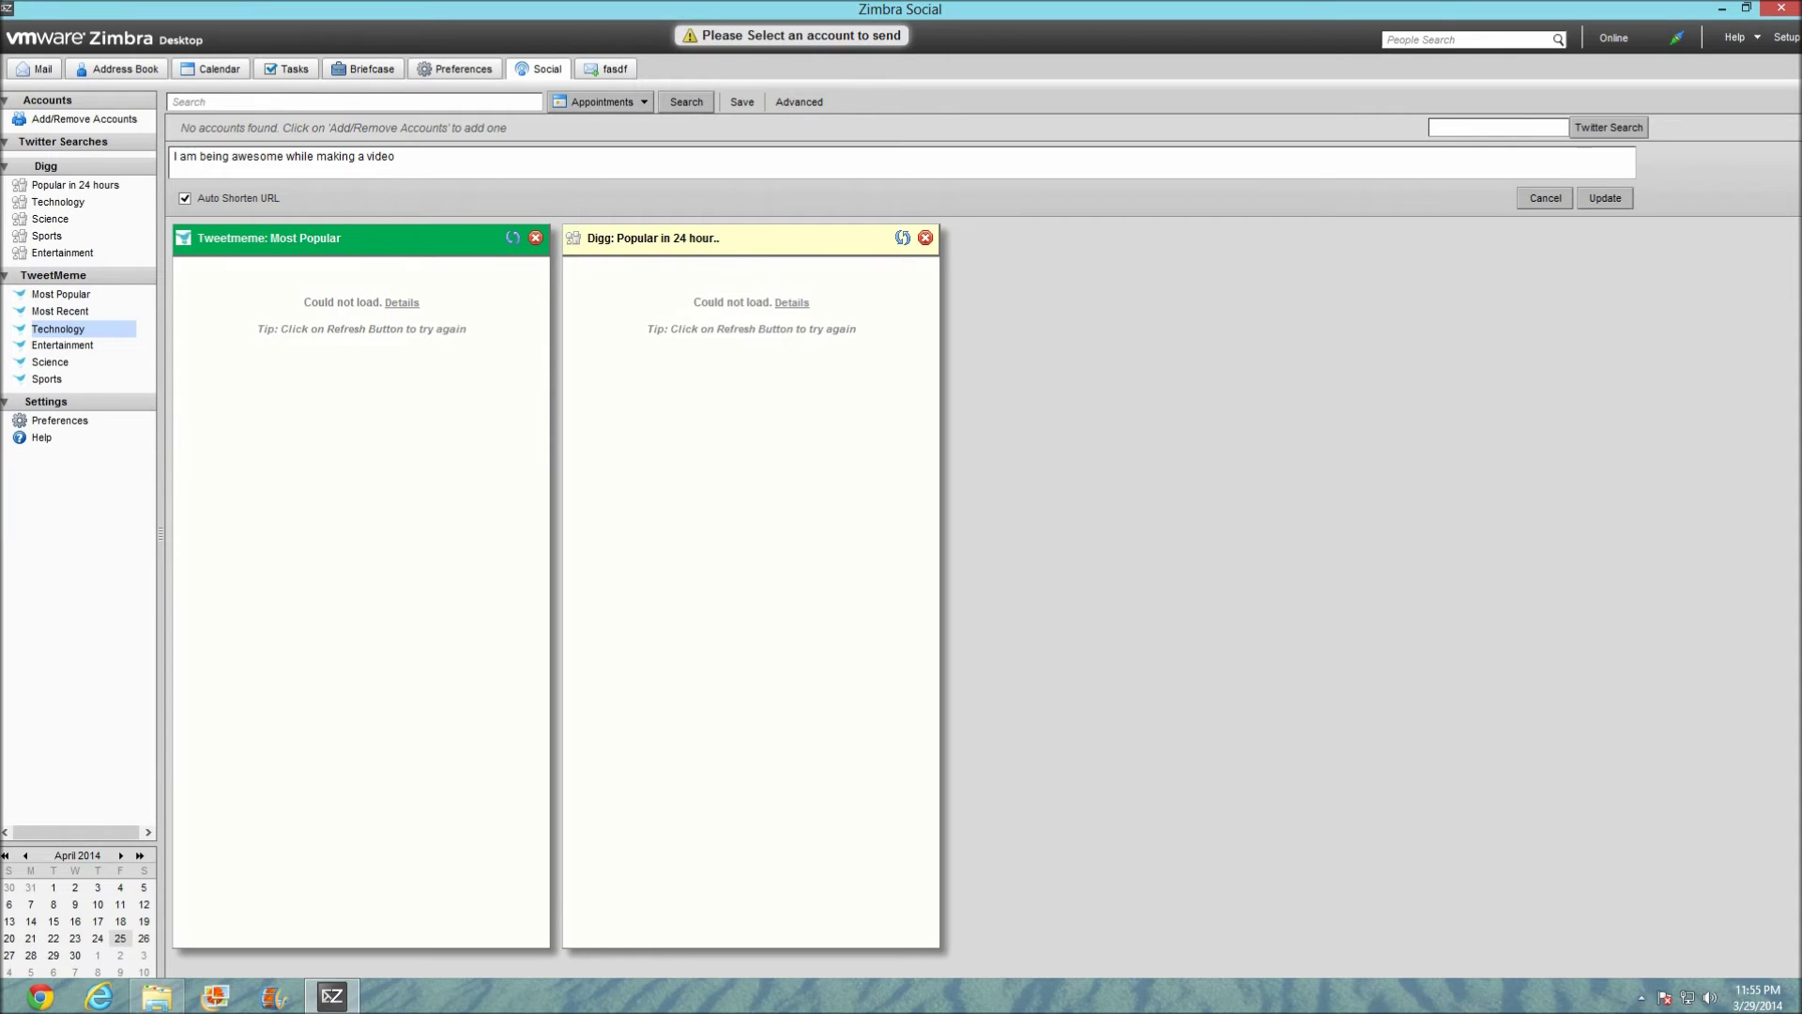
pyautogui.moveTo(594, 238); pyautogui.dragTo(704, 238)
pyautogui.moveTo(302, 238); pyautogui.dragTo(245, 237)
# Step: Try to add a Facebook account to Social, then close the browser page and cancel the account setup
pyautogui.click(83, 119)
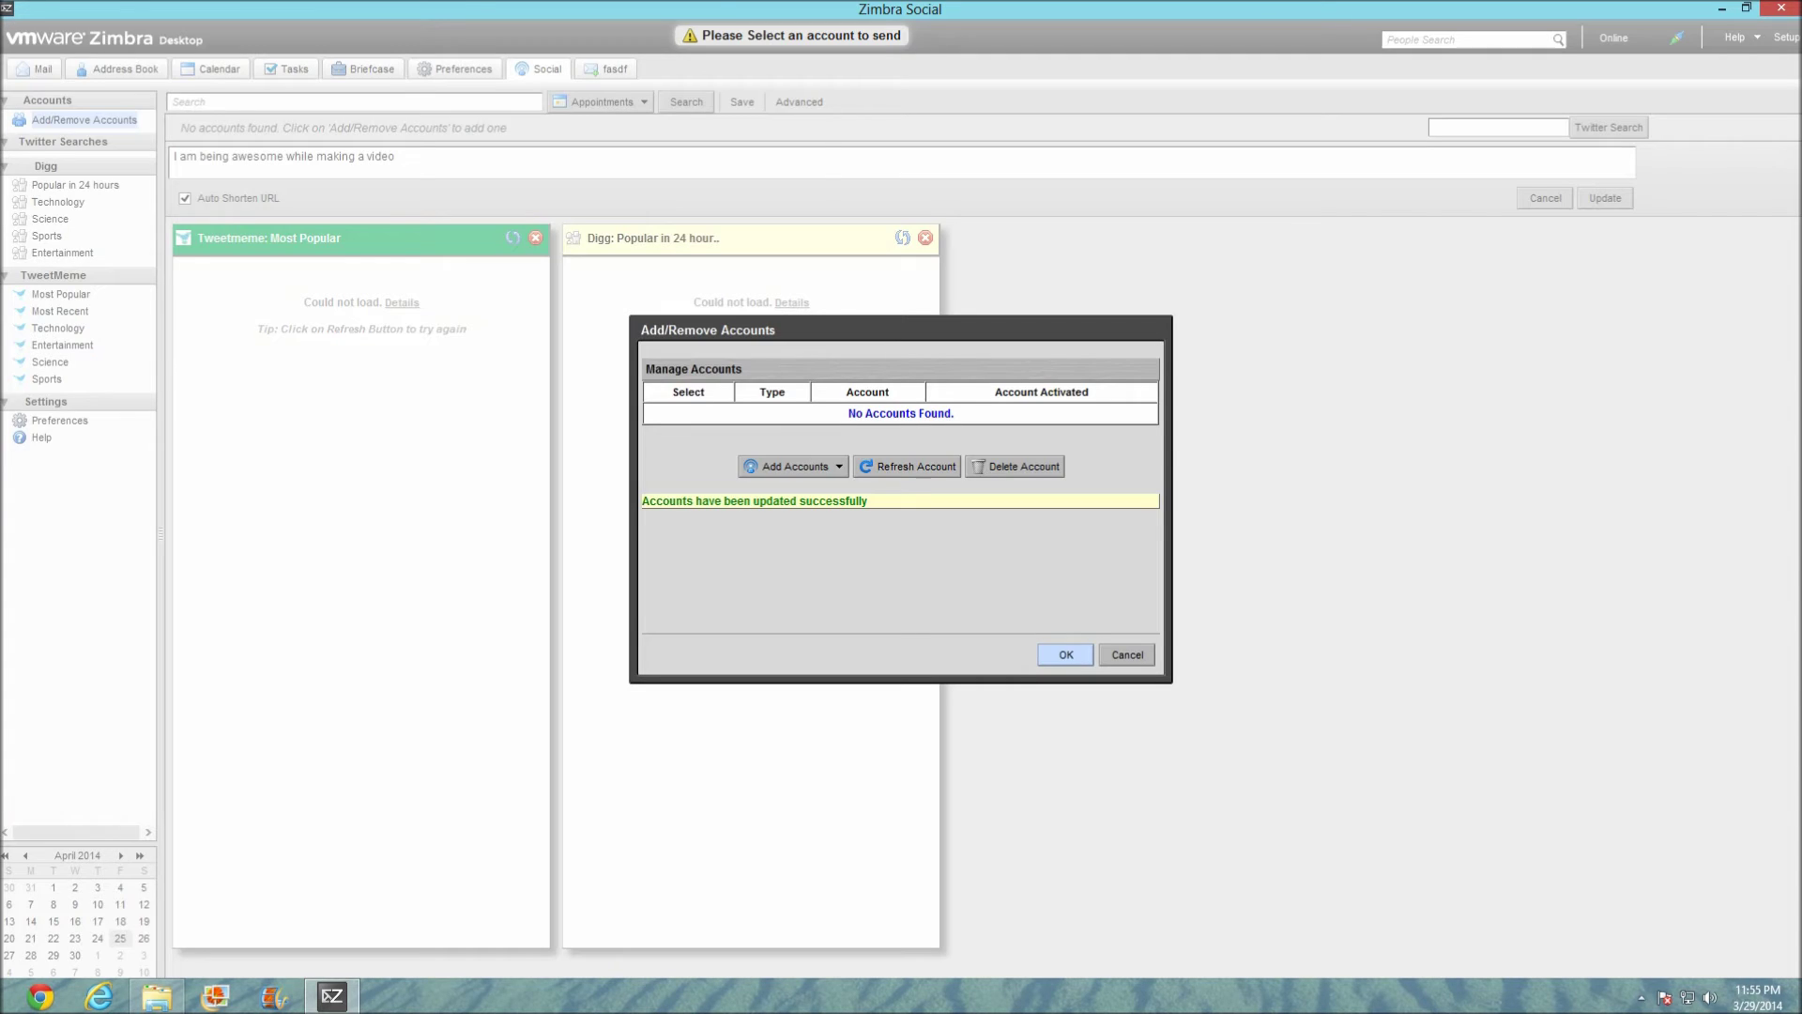
pyautogui.click(792, 466)
pyautogui.click(813, 511)
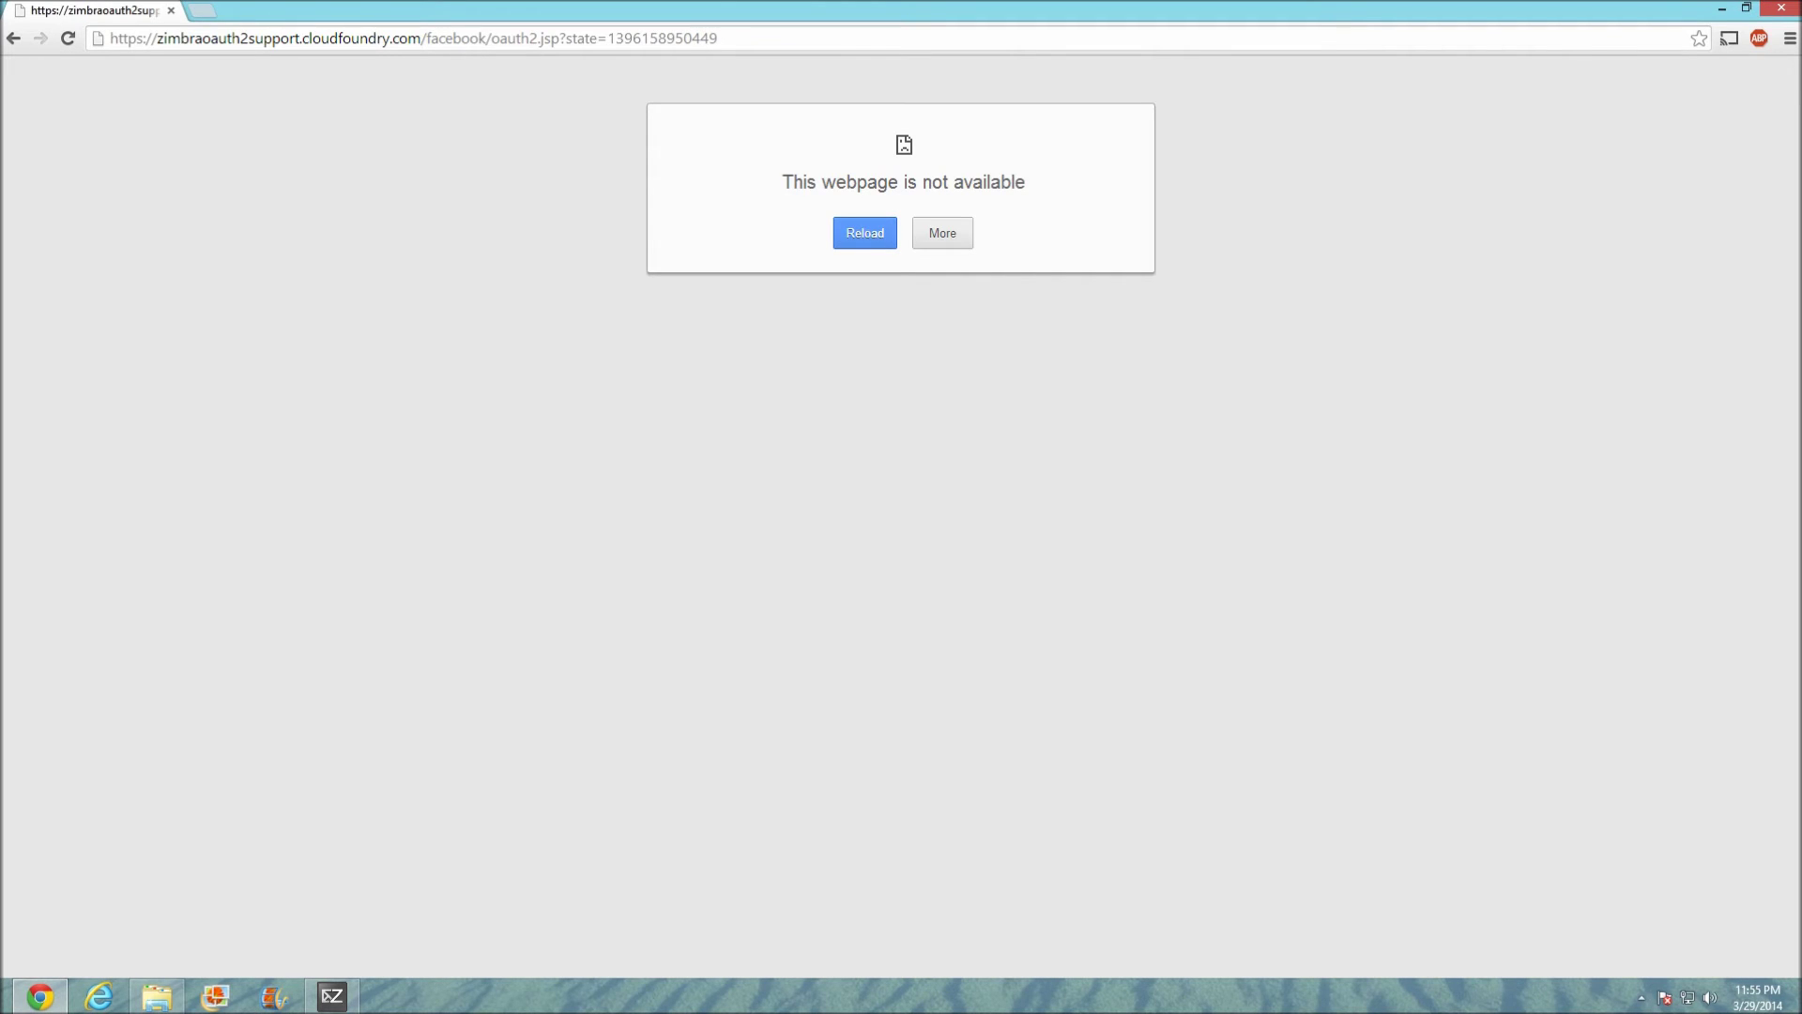
pyautogui.hotkey('alt', 'F4')
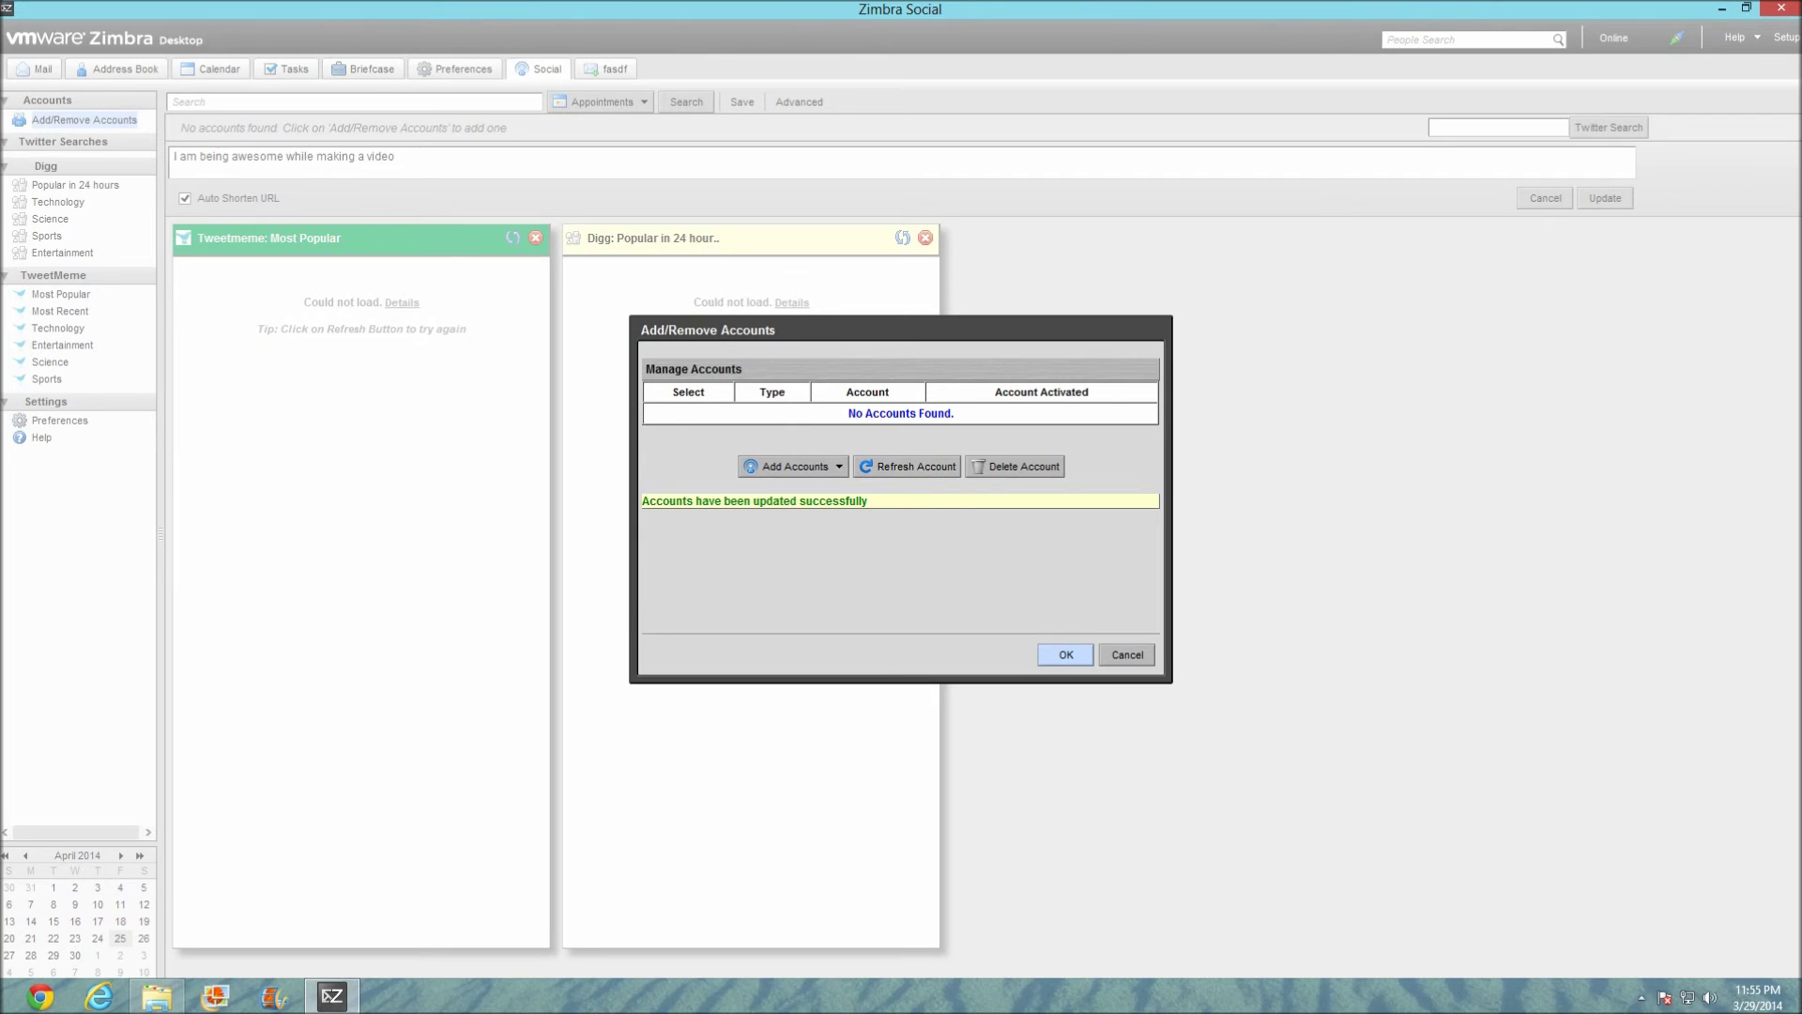
pyautogui.click(1127, 655)
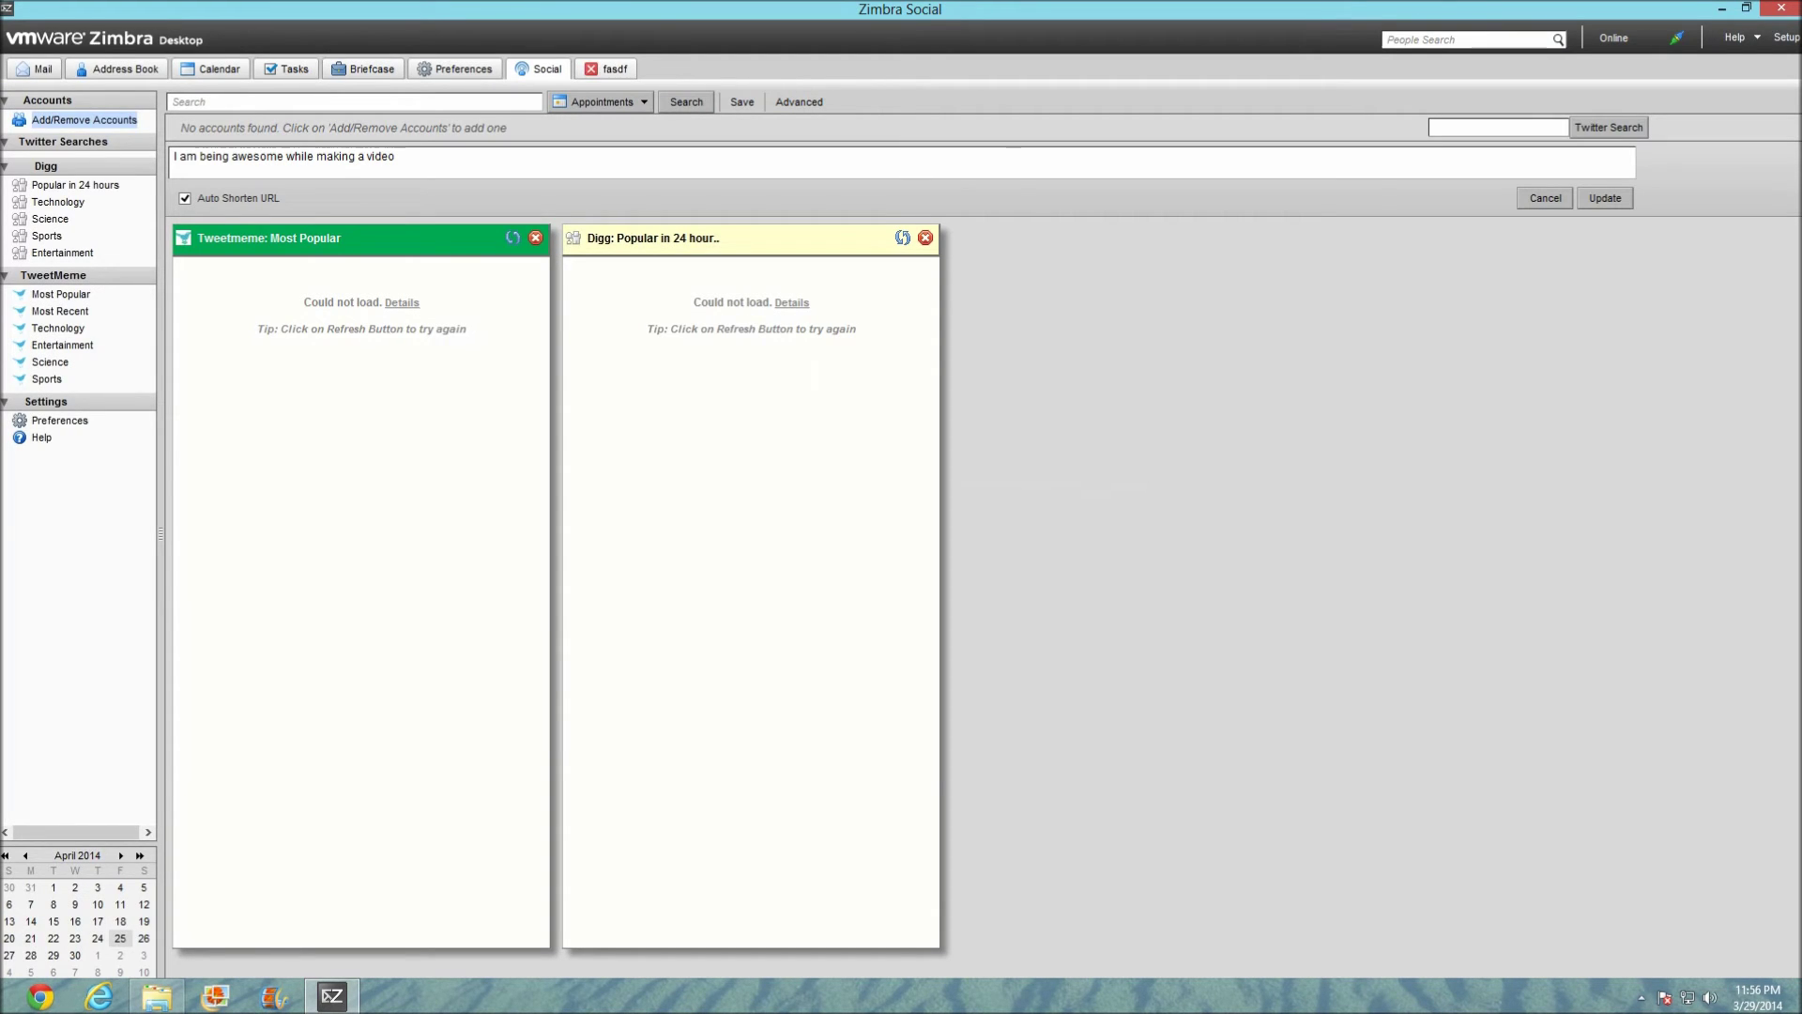
# Step: View the open "fasdf" message draft and return to the mail inbox
pyautogui.click(604, 68)
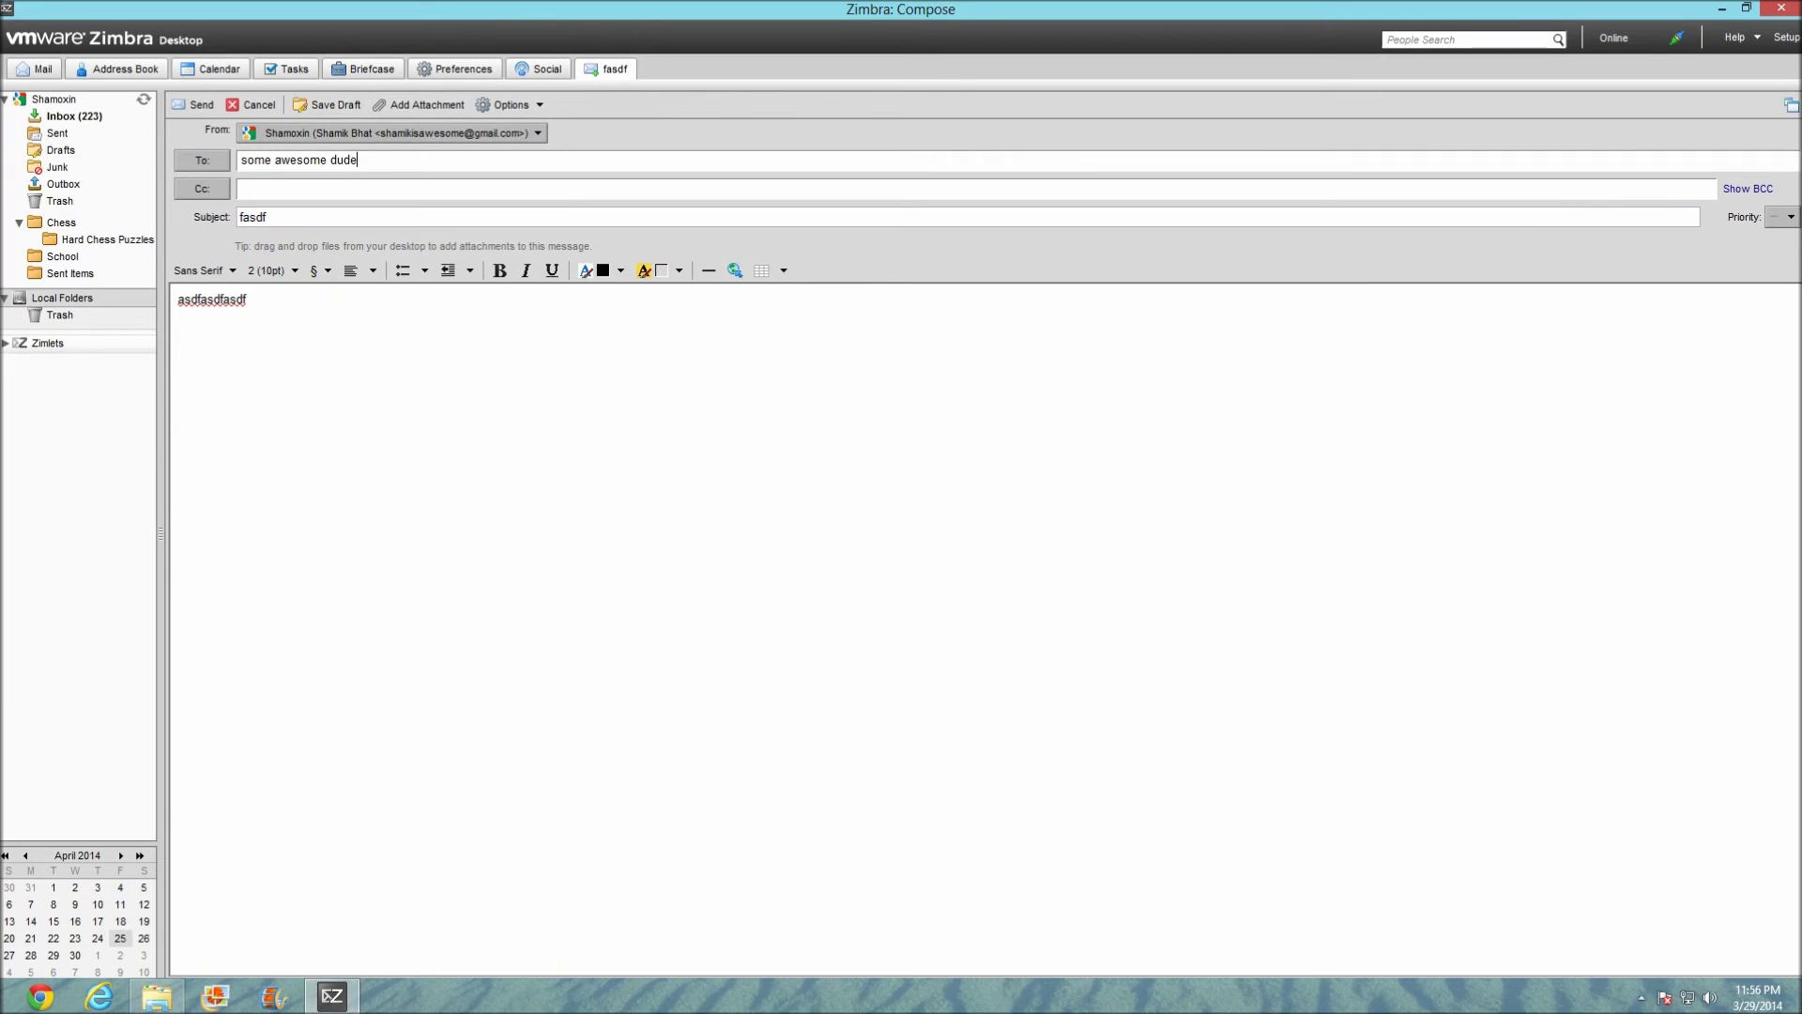
pyautogui.click(34, 68)
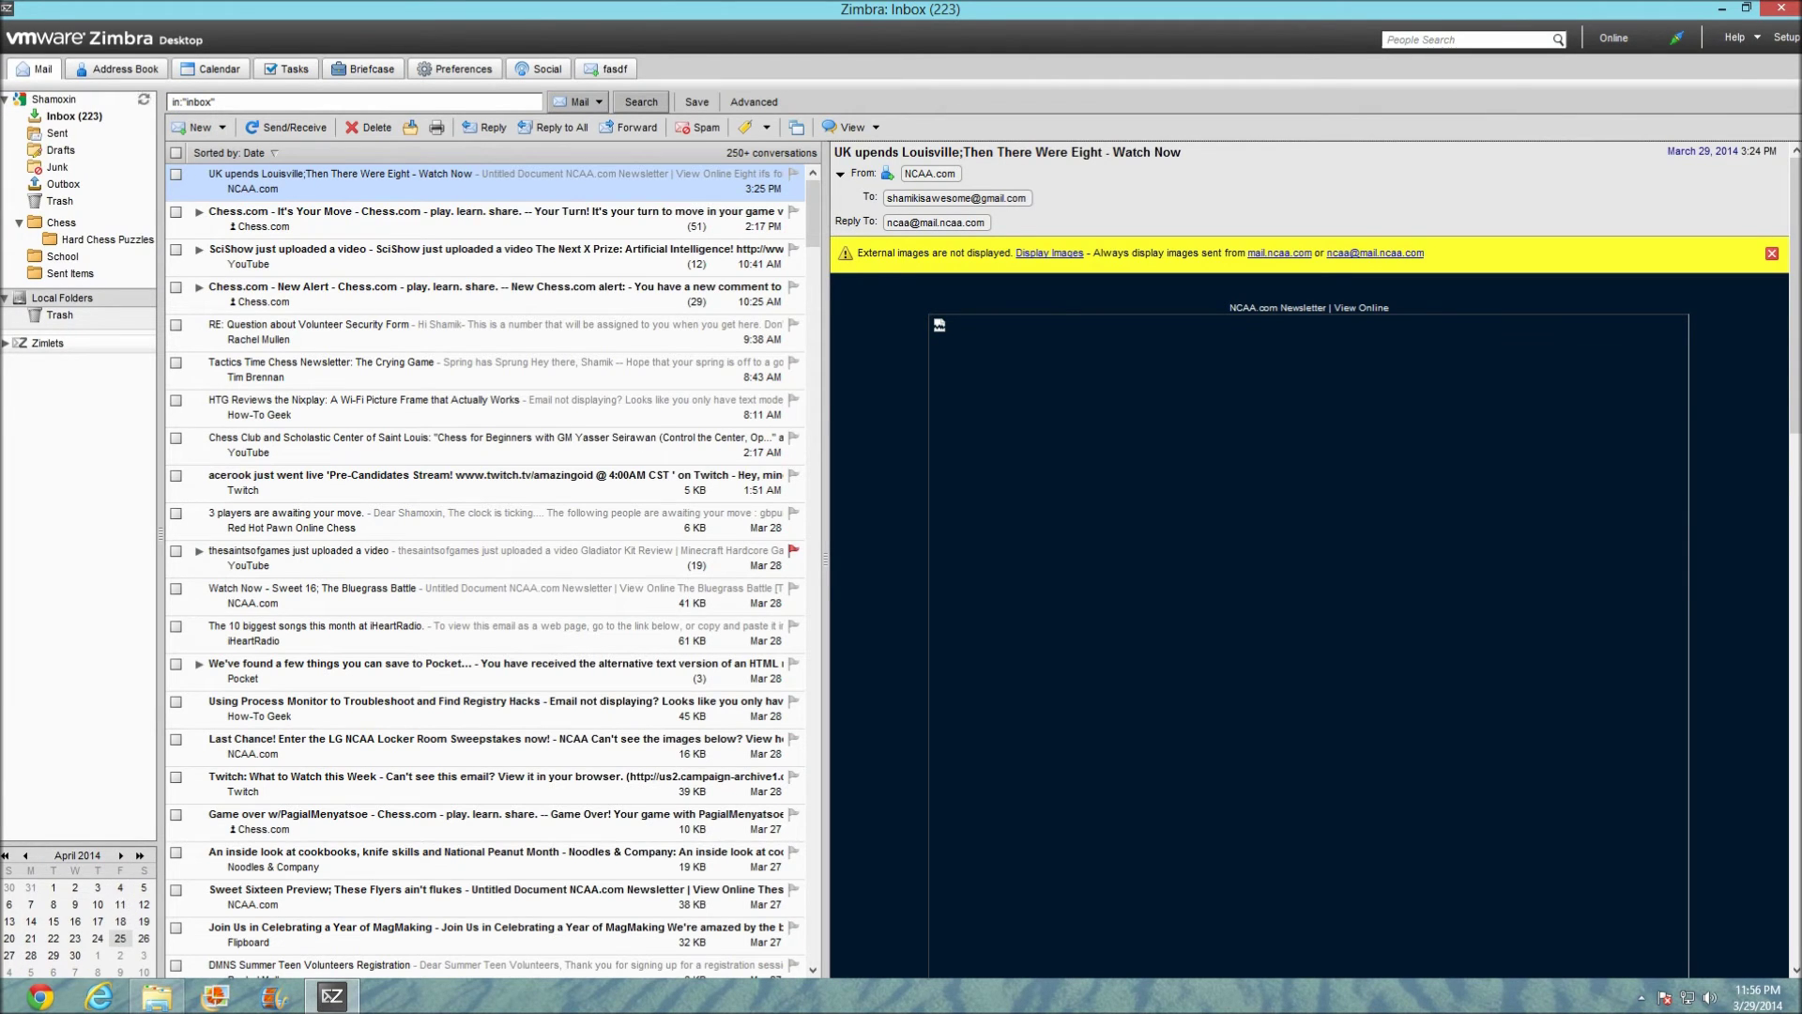
# Step: Browse the months in the mini calendar and show March 2014
pyautogui.click(121, 855)
pyautogui.click(121, 855)
pyautogui.click(25, 855)
pyautogui.click(25, 855)
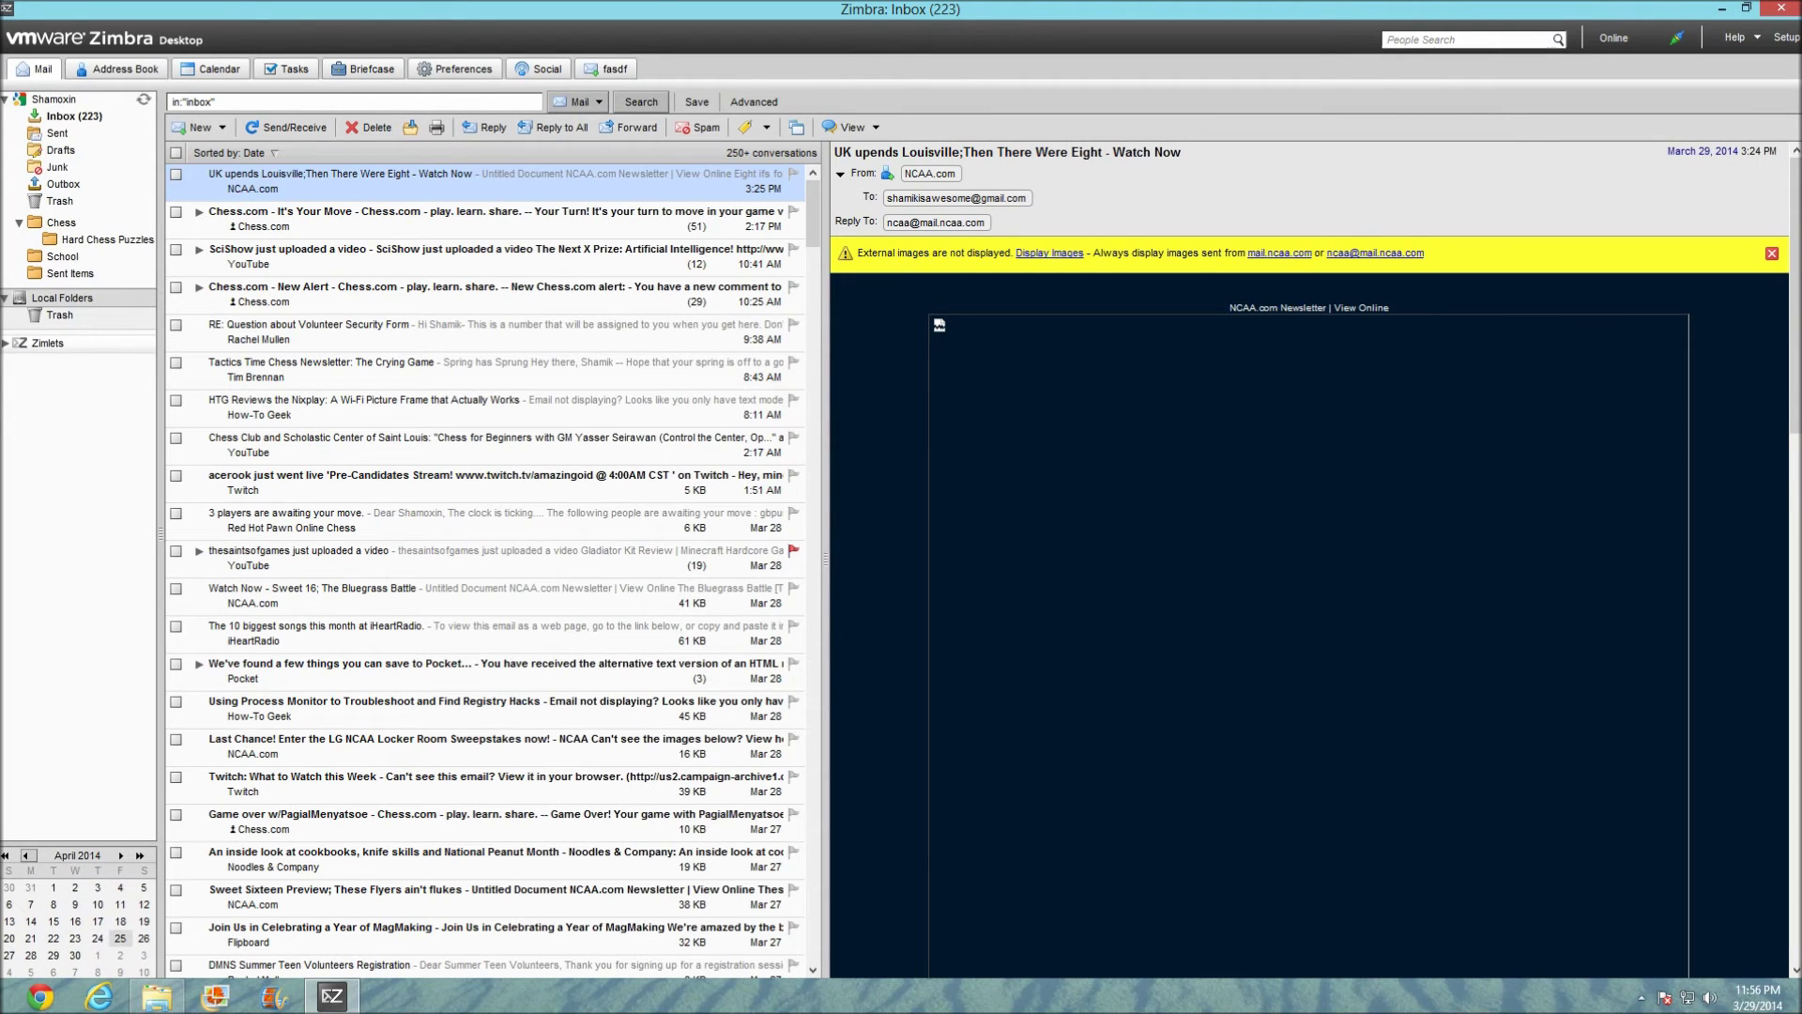
pyautogui.click(26, 855)
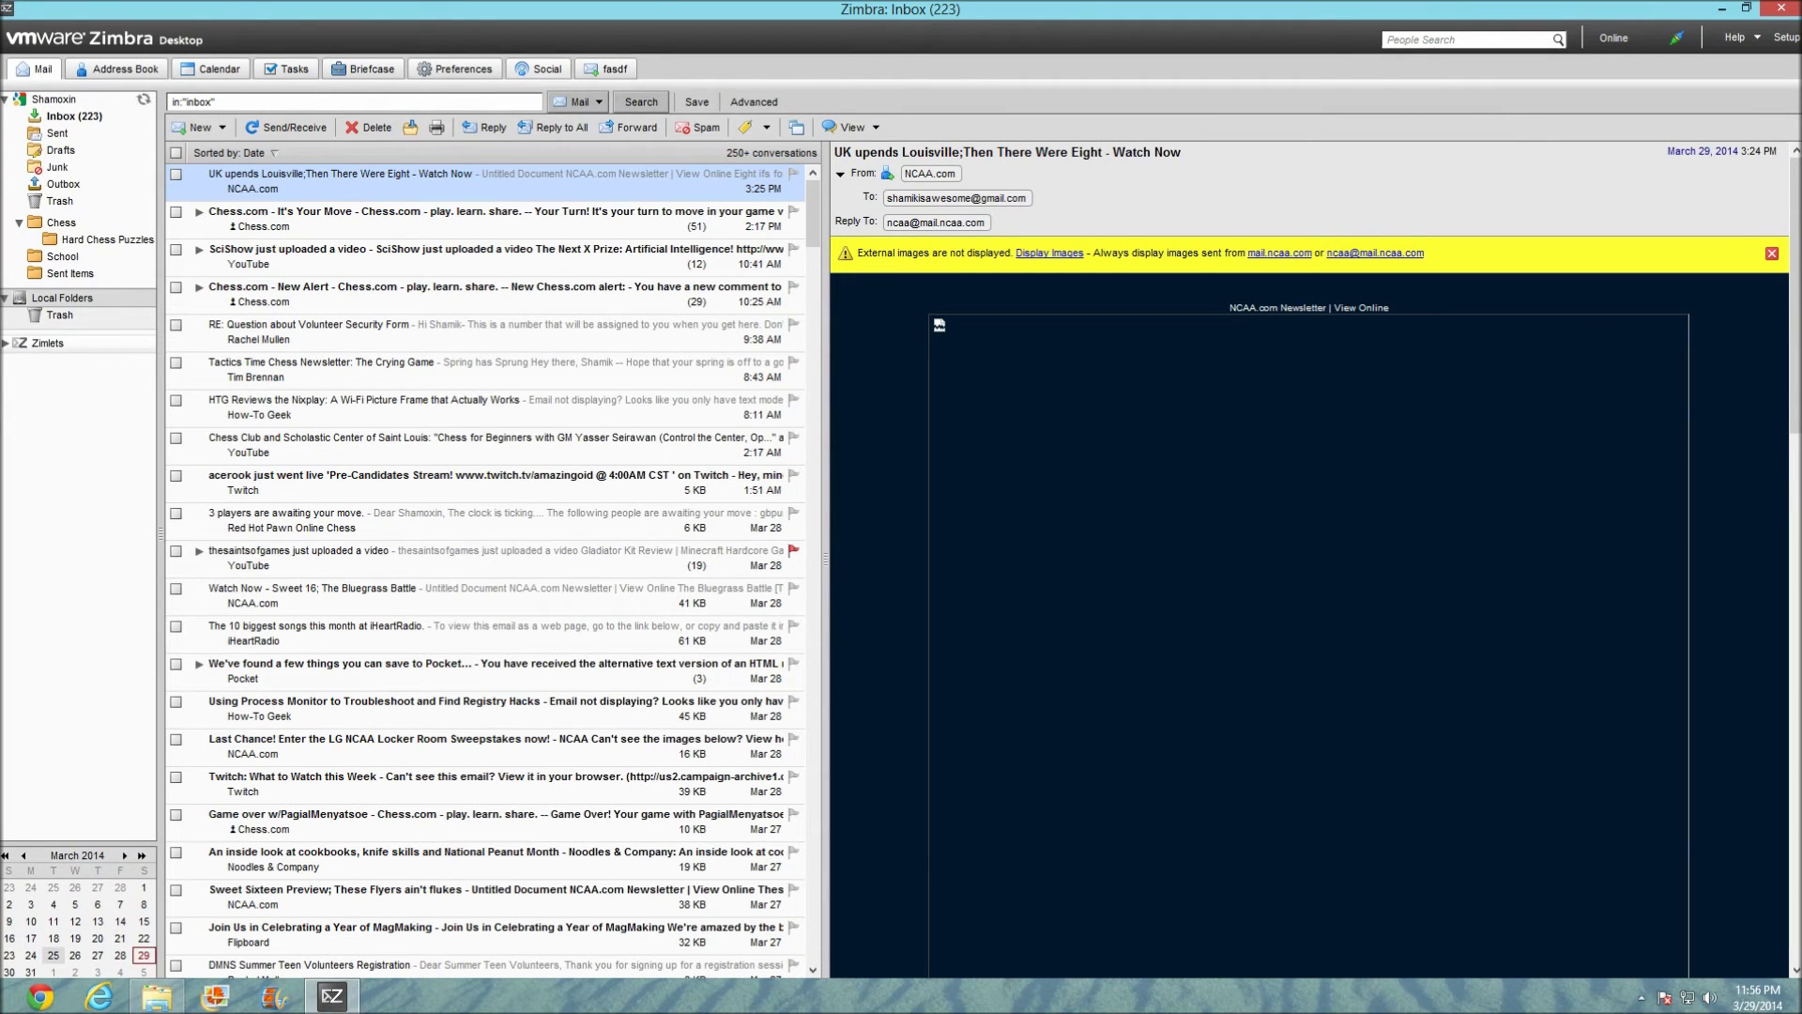
# Step: Choose a blue theme in the general preferences, save it and reload the application to apply it
pyautogui.click(454, 68)
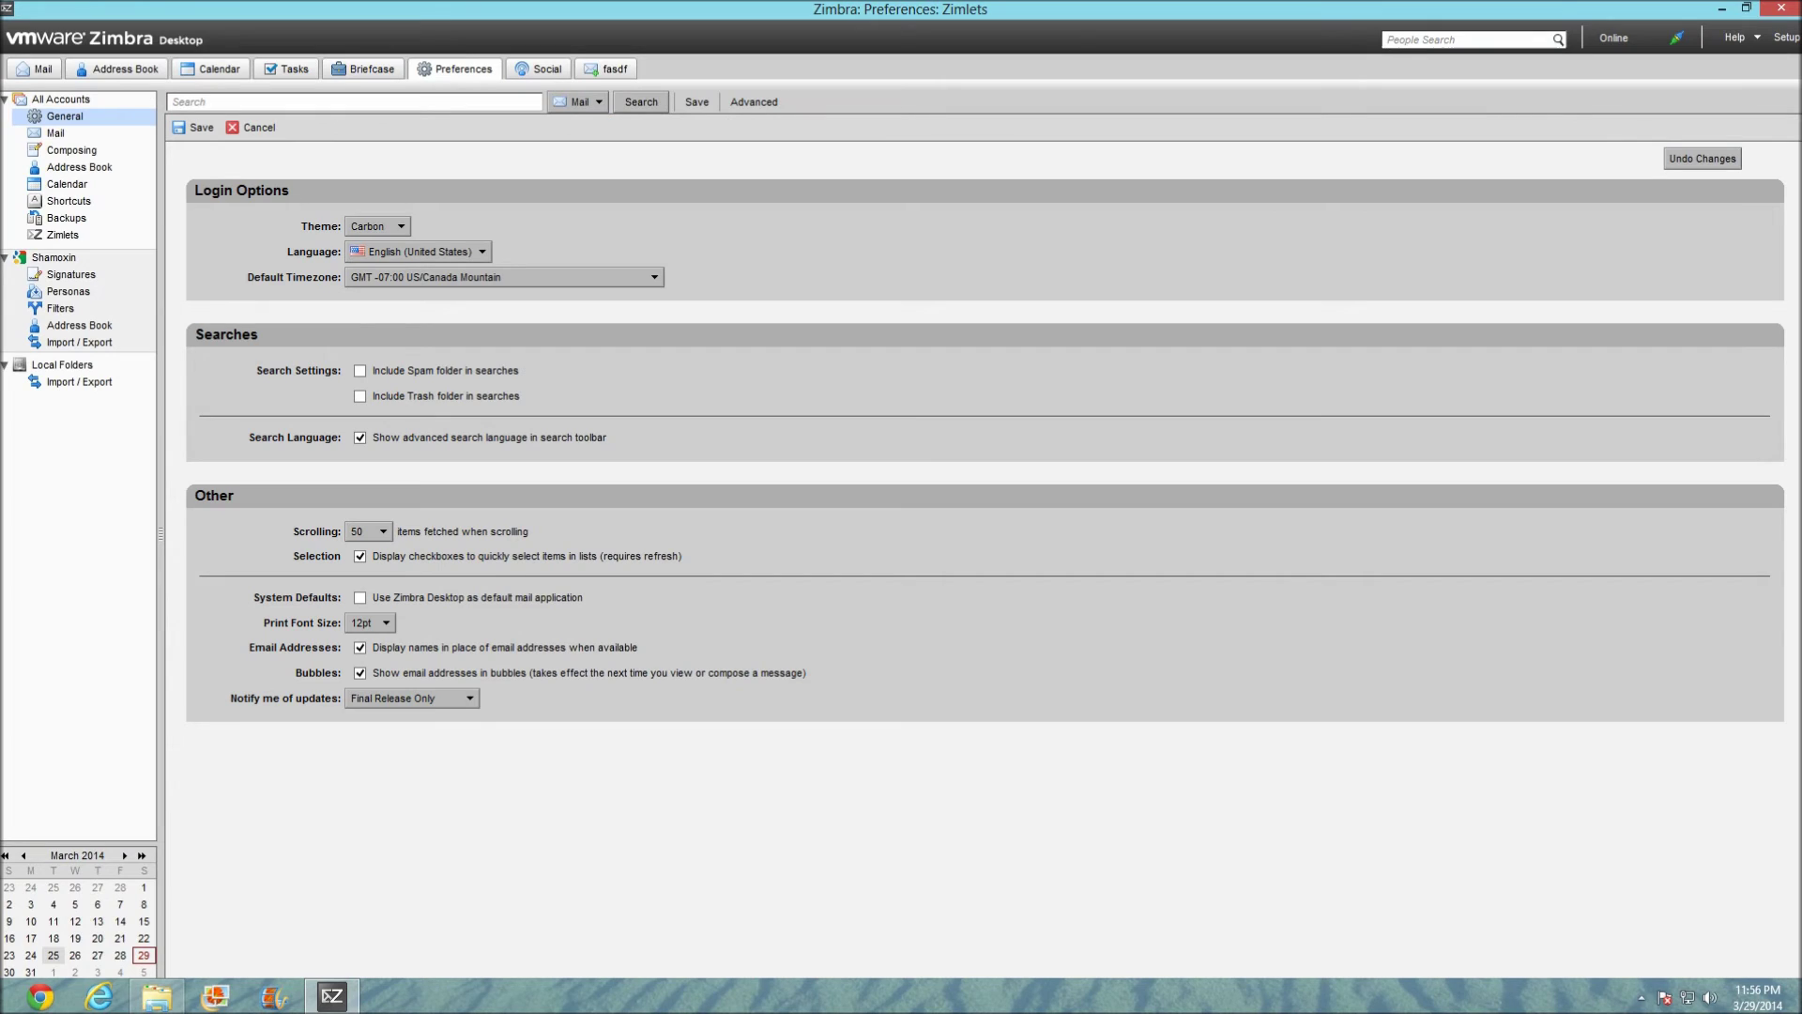
pyautogui.click(377, 227)
pyautogui.click(369, 270)
pyautogui.click(195, 127)
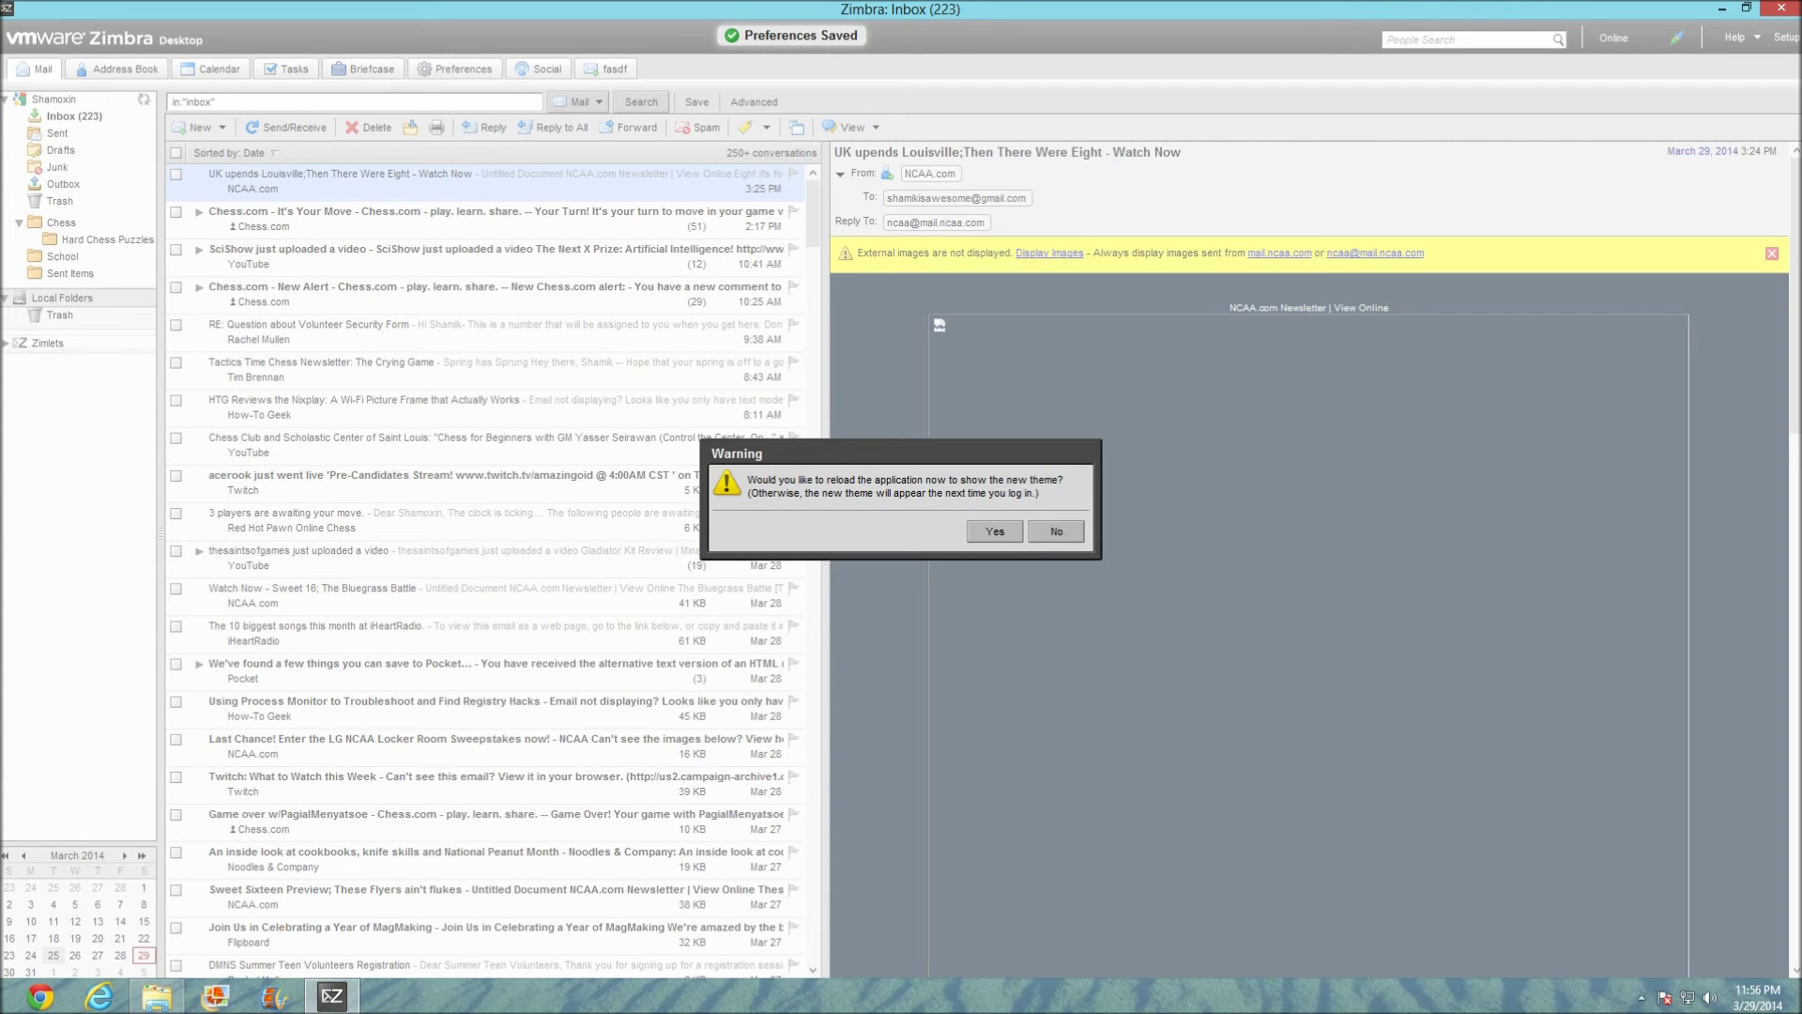
pyautogui.press('Return')
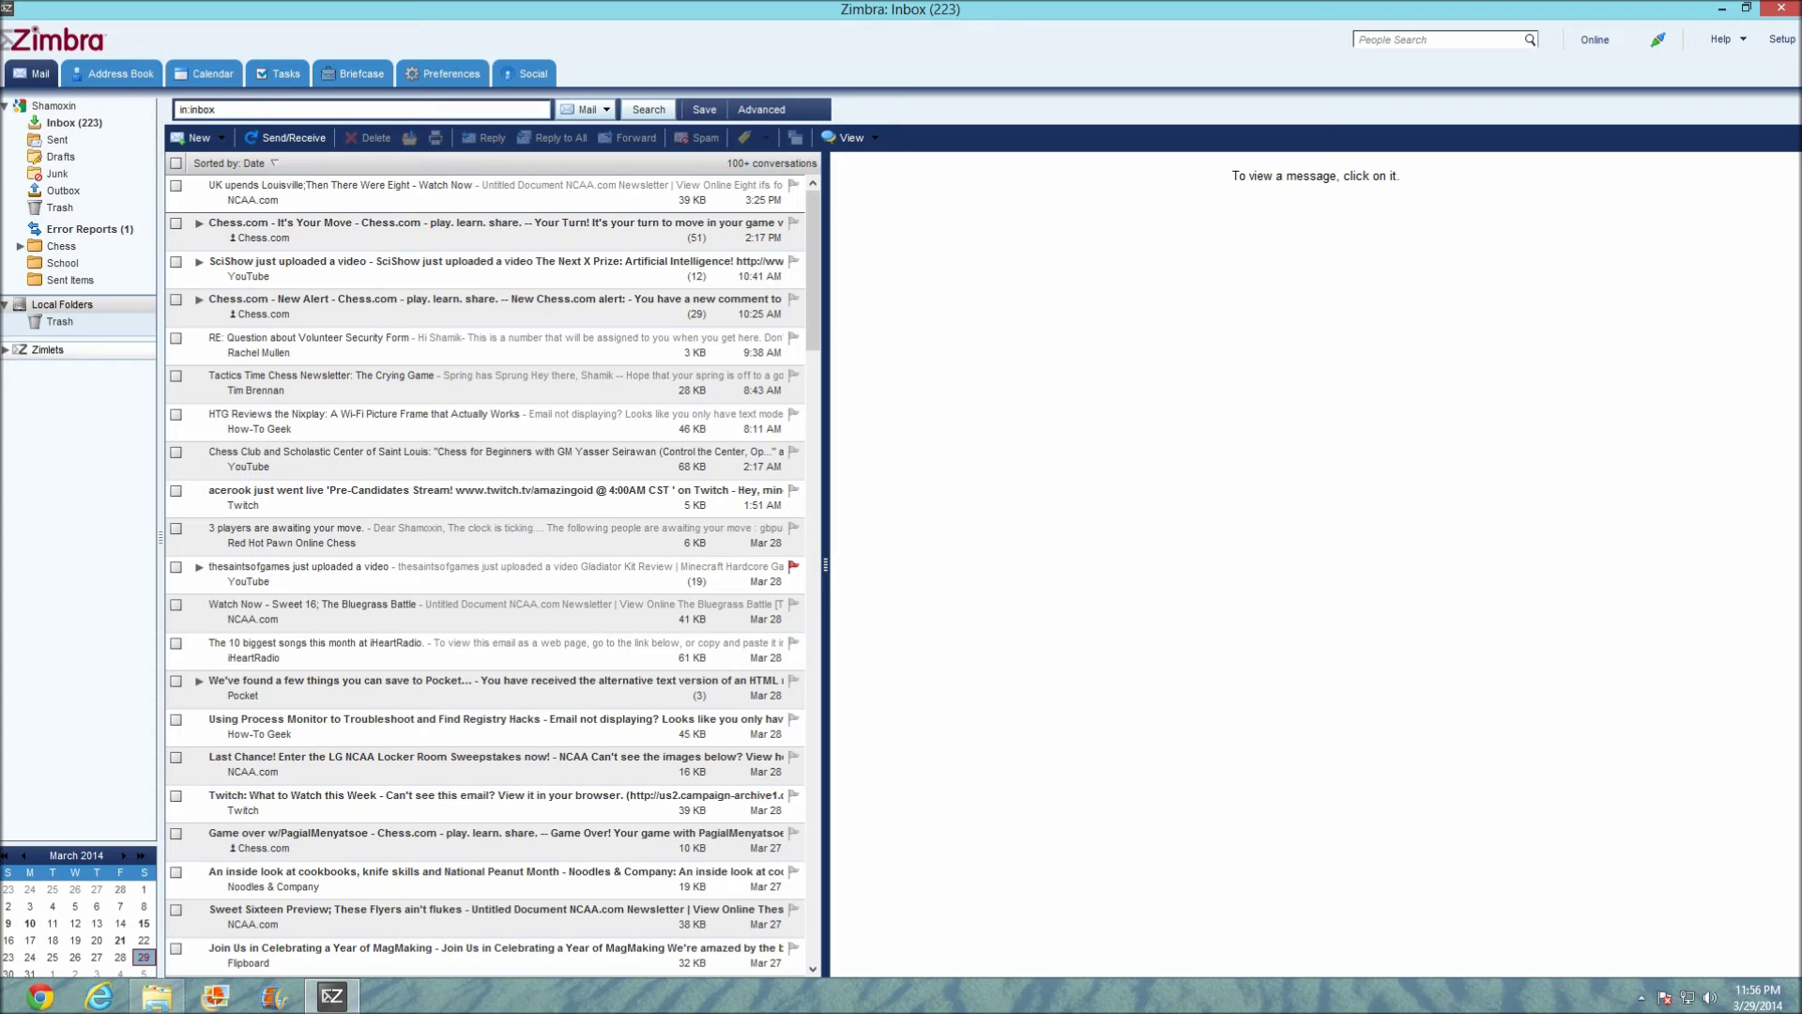
# Step: Search the mail for "ncaa" and return to the inbox
pyautogui.click(196, 109)
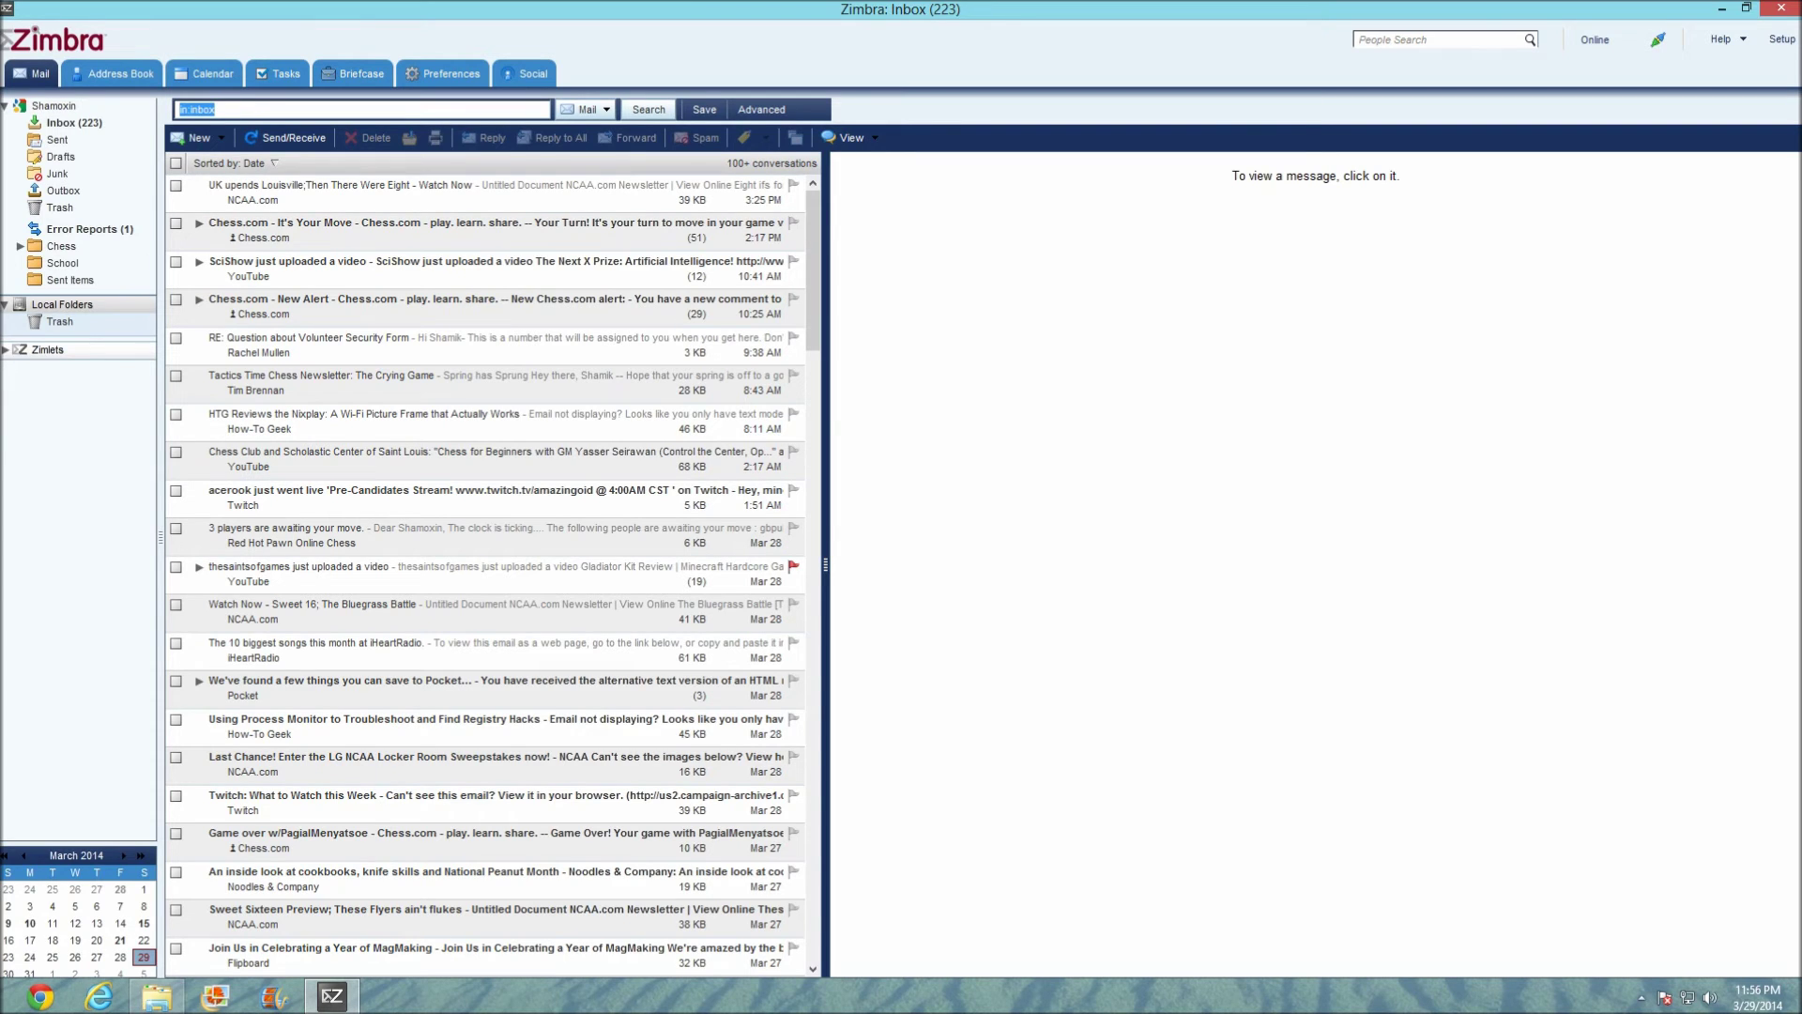
pyautogui.write('ncaa')
pyautogui.press('Return')
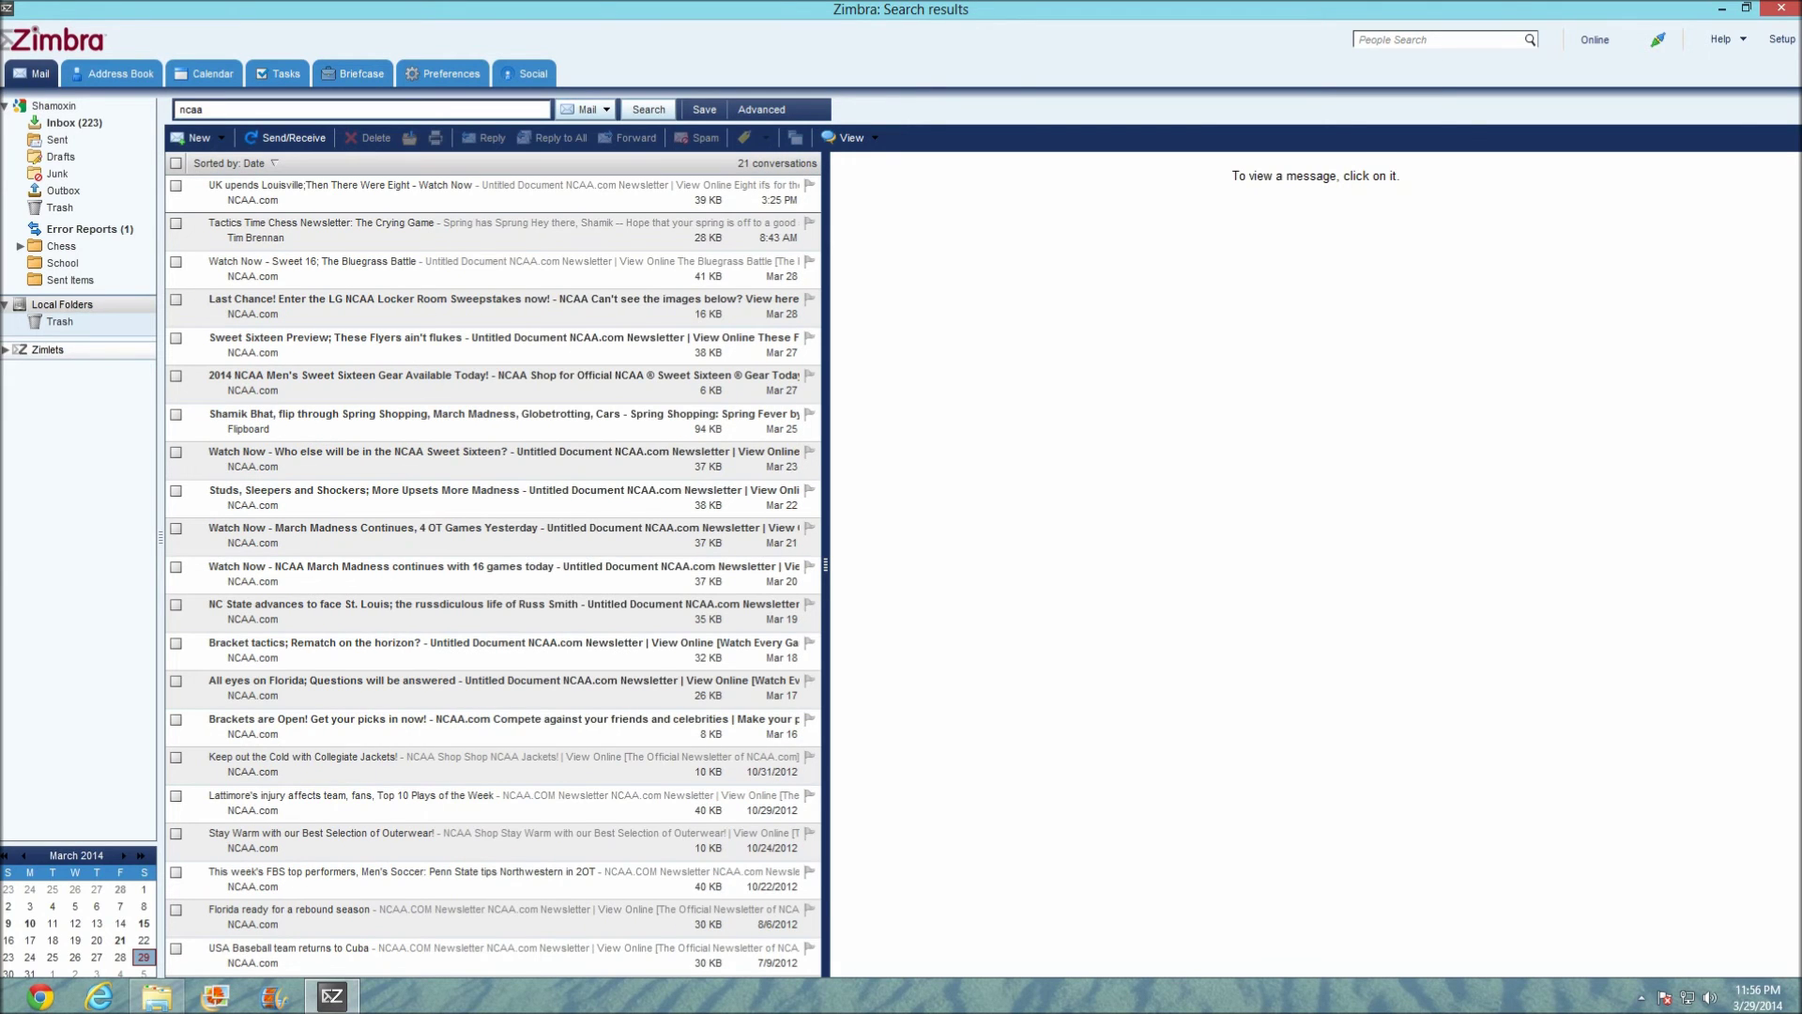
pyautogui.click(74, 122)
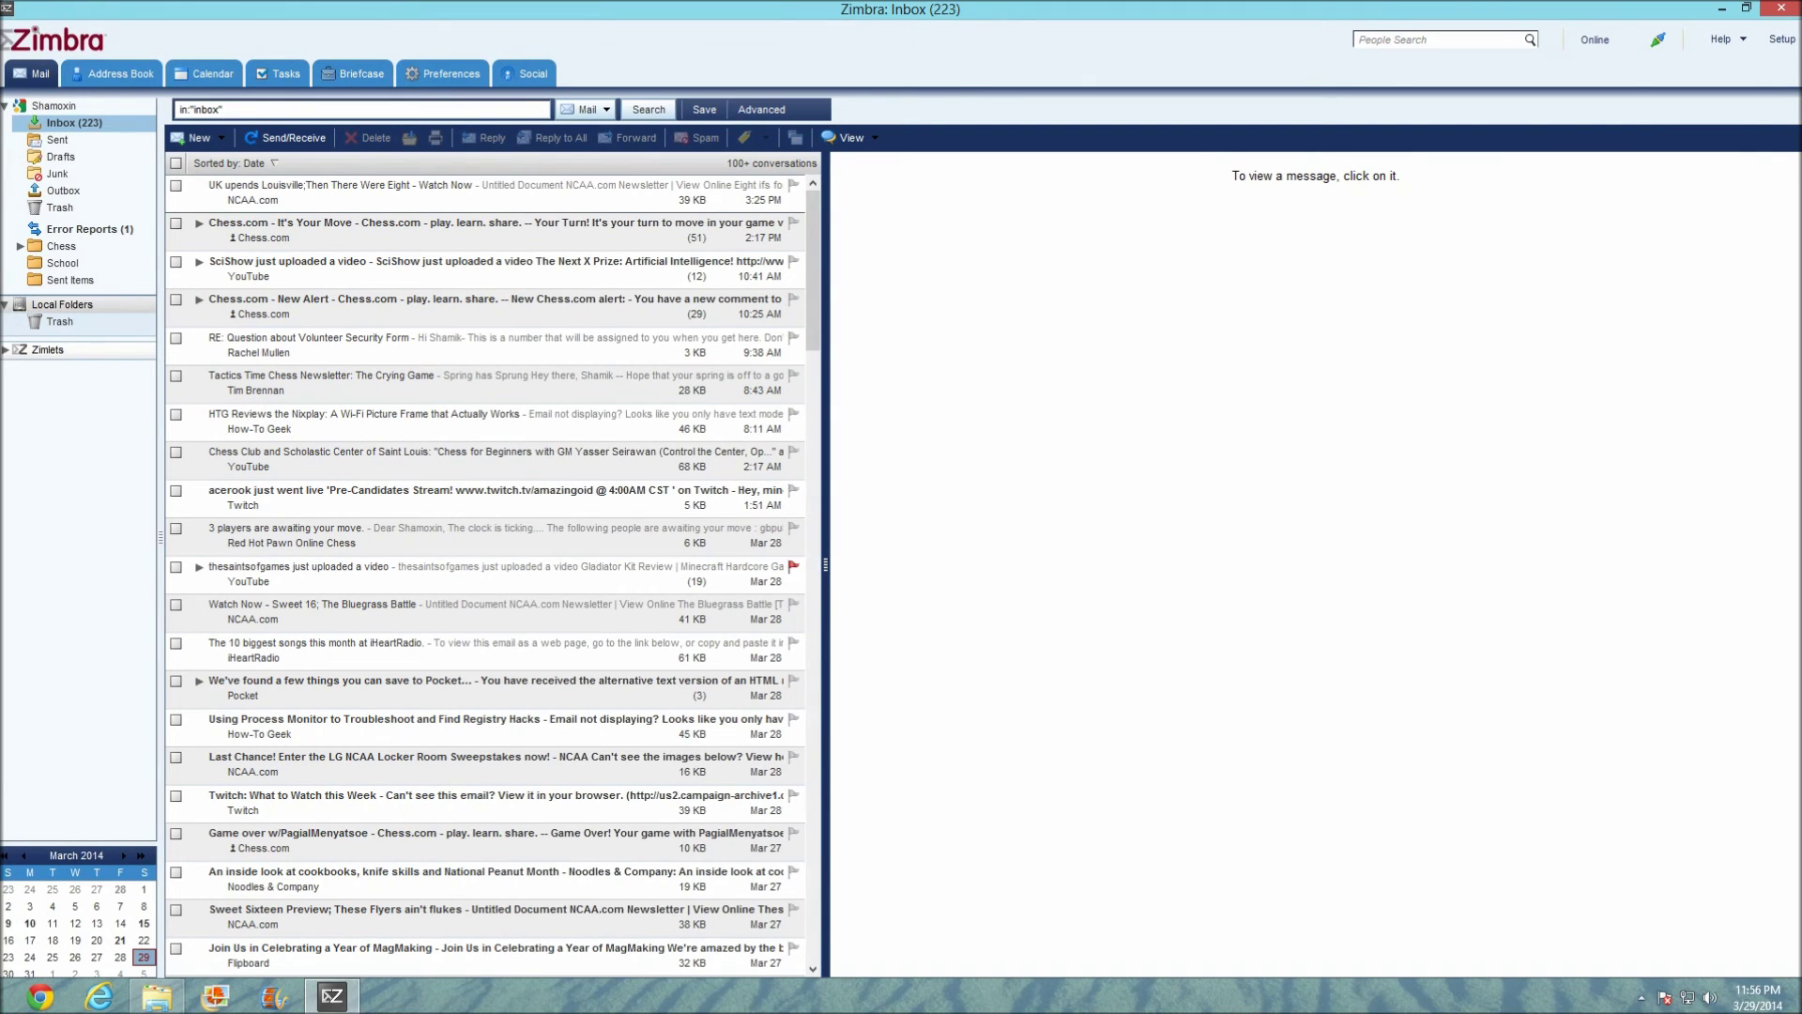
# Step: Try the Contacts and Appointments search types, set the type back to Mail and activate the people search
pyautogui.click(588, 109)
pyautogui.click(610, 158)
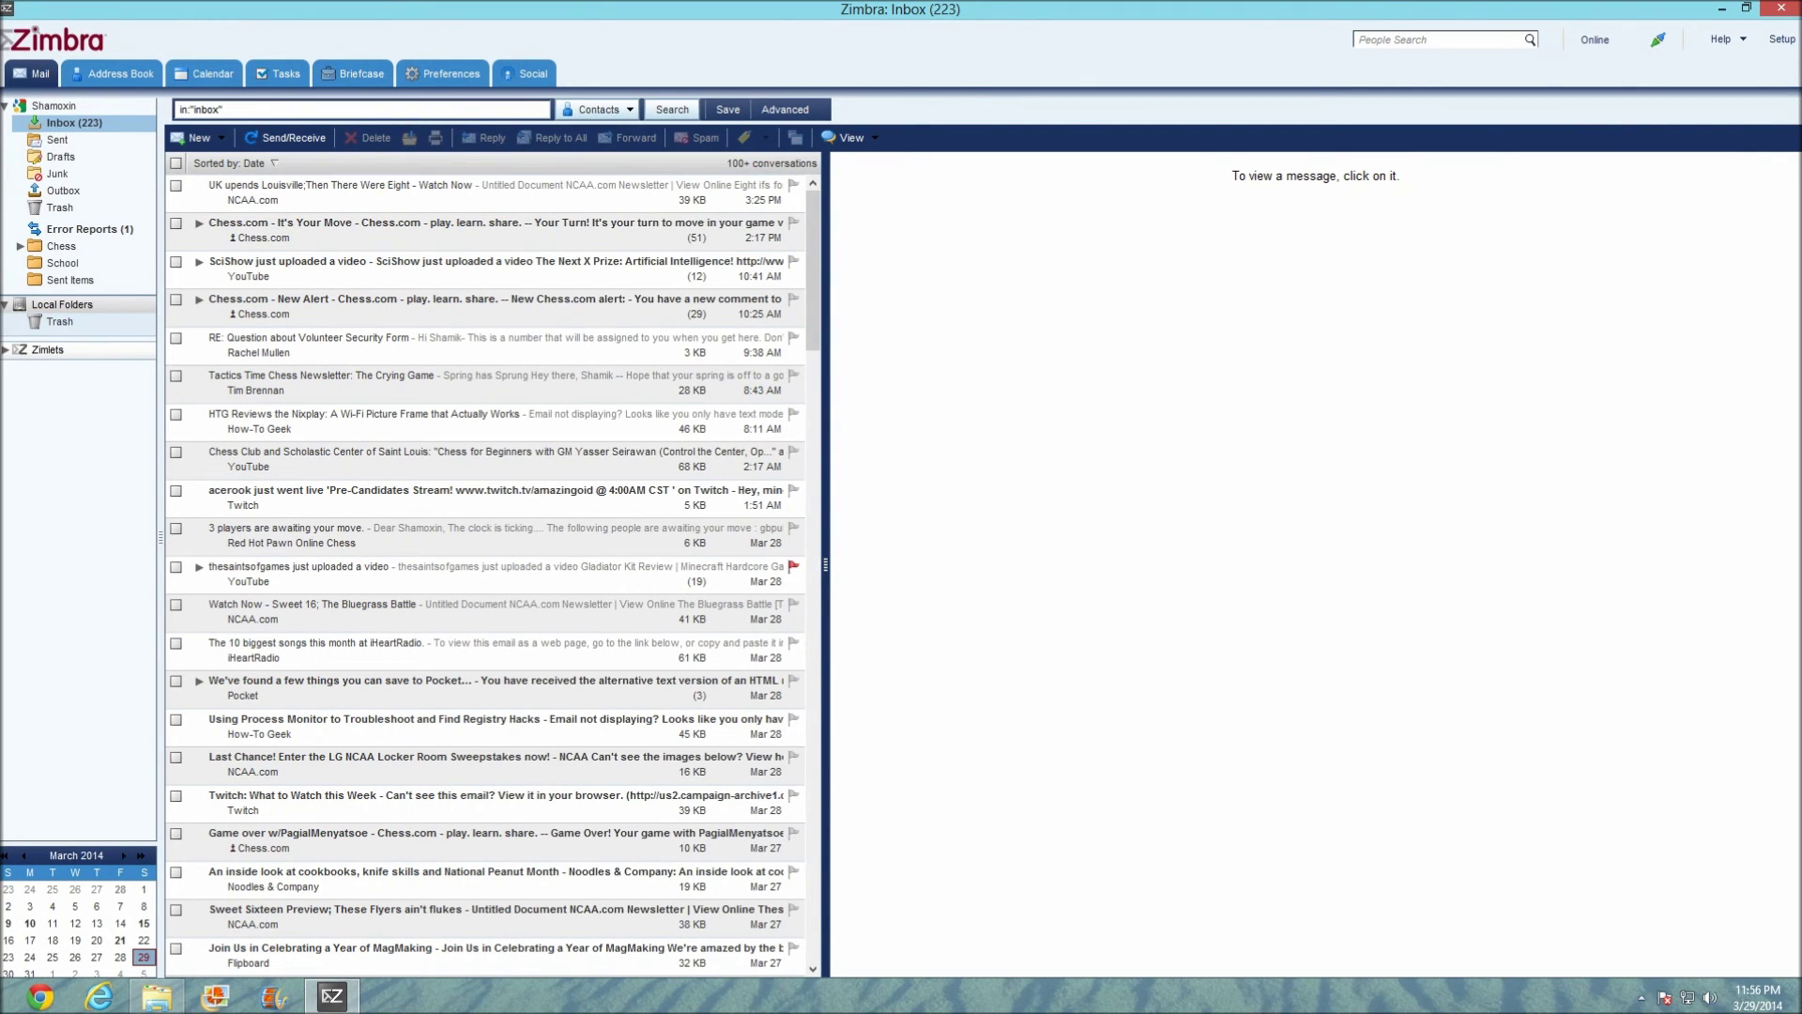
pyautogui.click(597, 109)
pyautogui.click(626, 214)
pyautogui.click(610, 109)
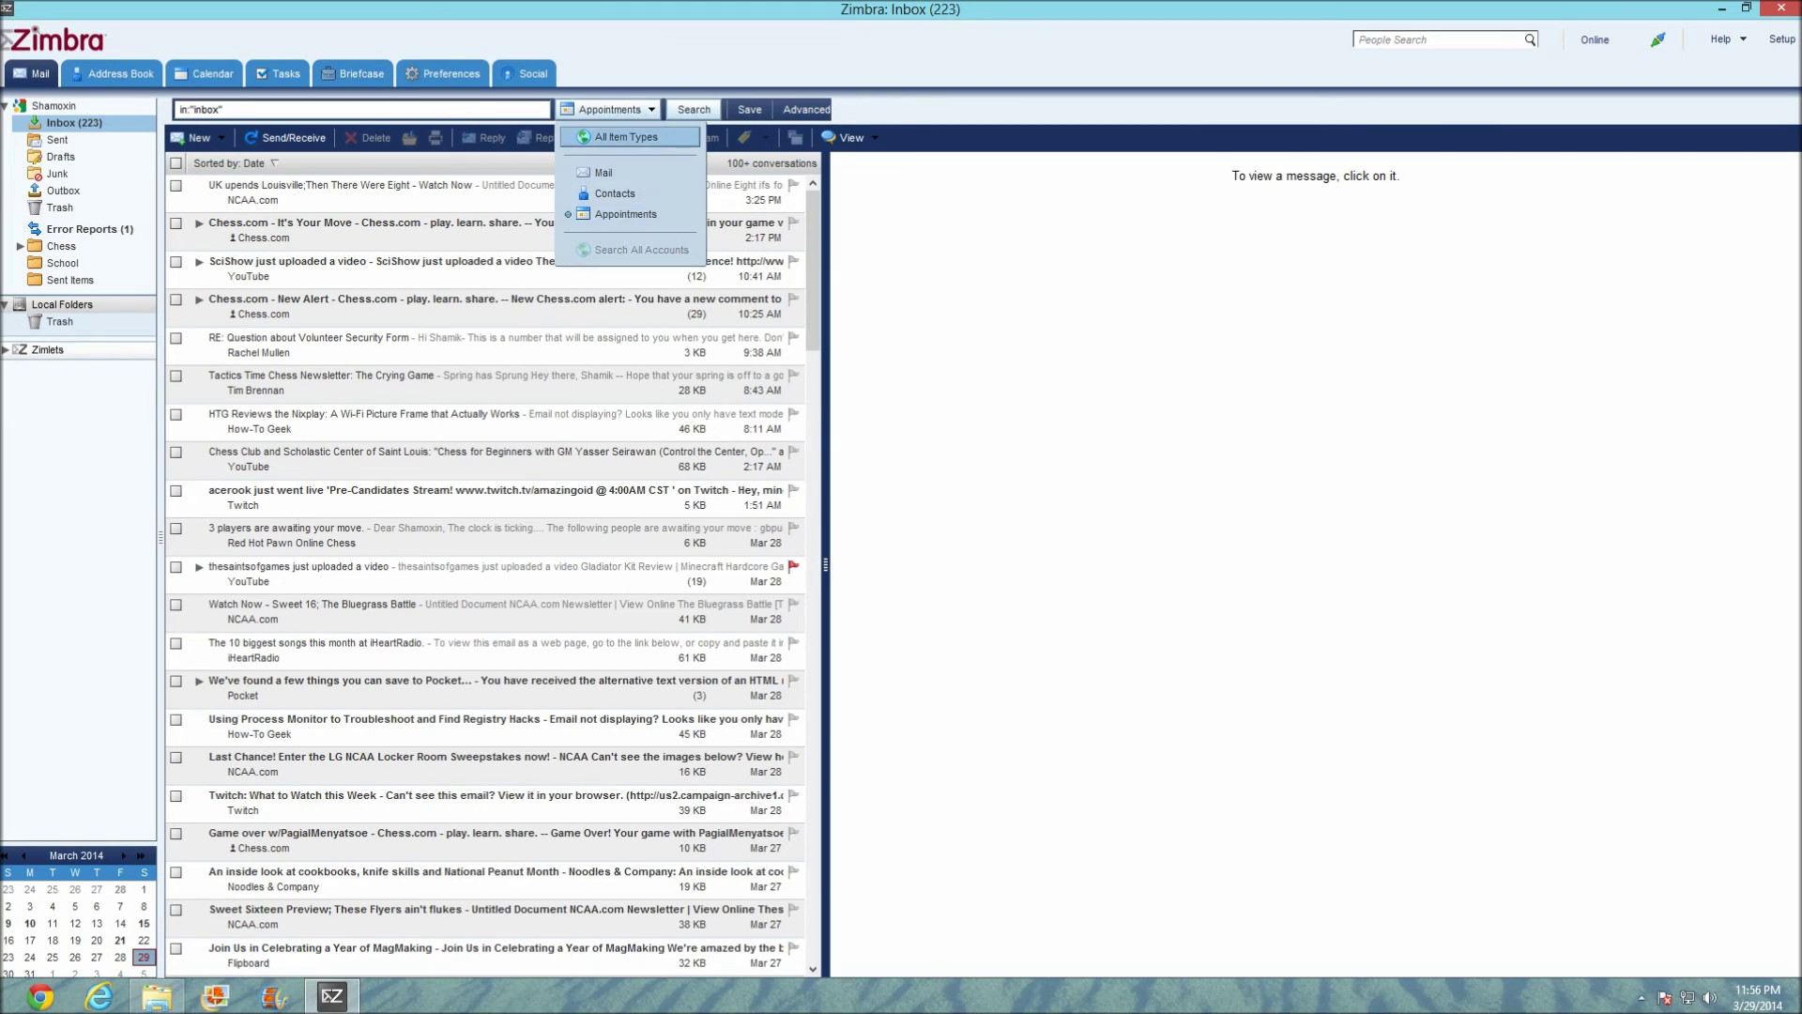
pyautogui.click(619, 171)
pyautogui.click(1377, 40)
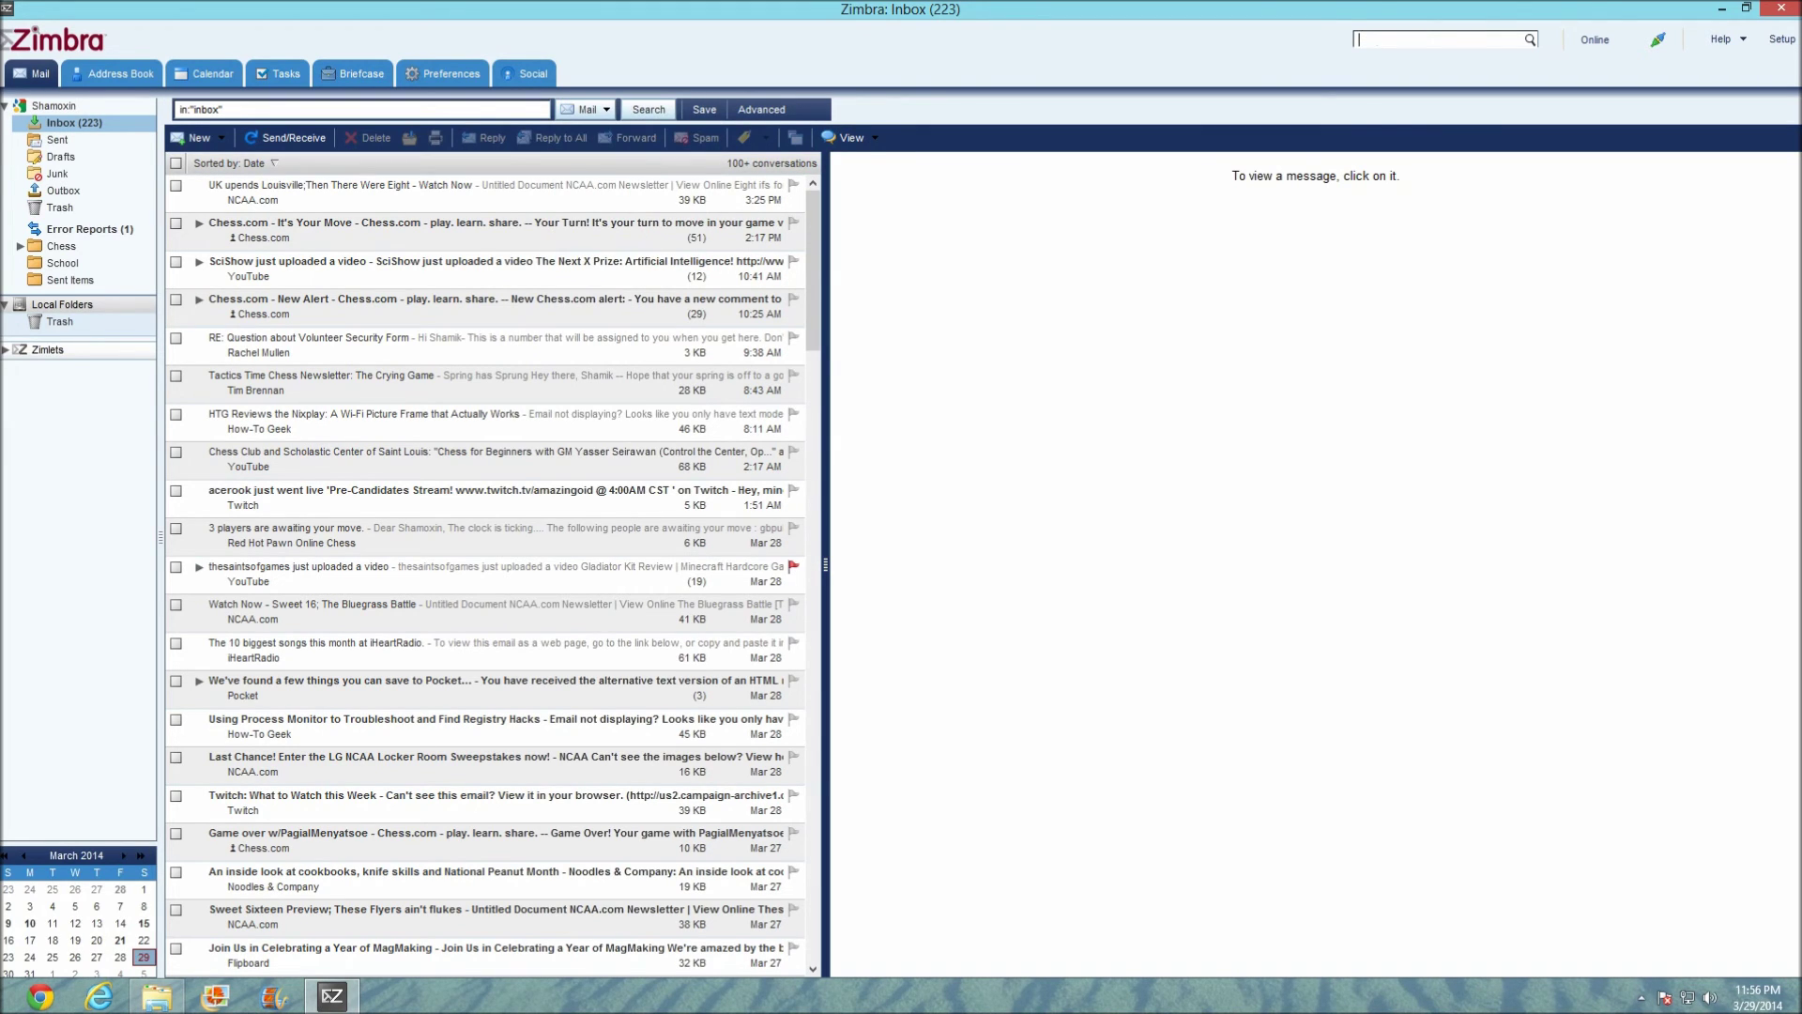
# Step: View the address book and calendar, then return to the inbox and show February 2014 in the mini calendar
pyautogui.click(111, 73)
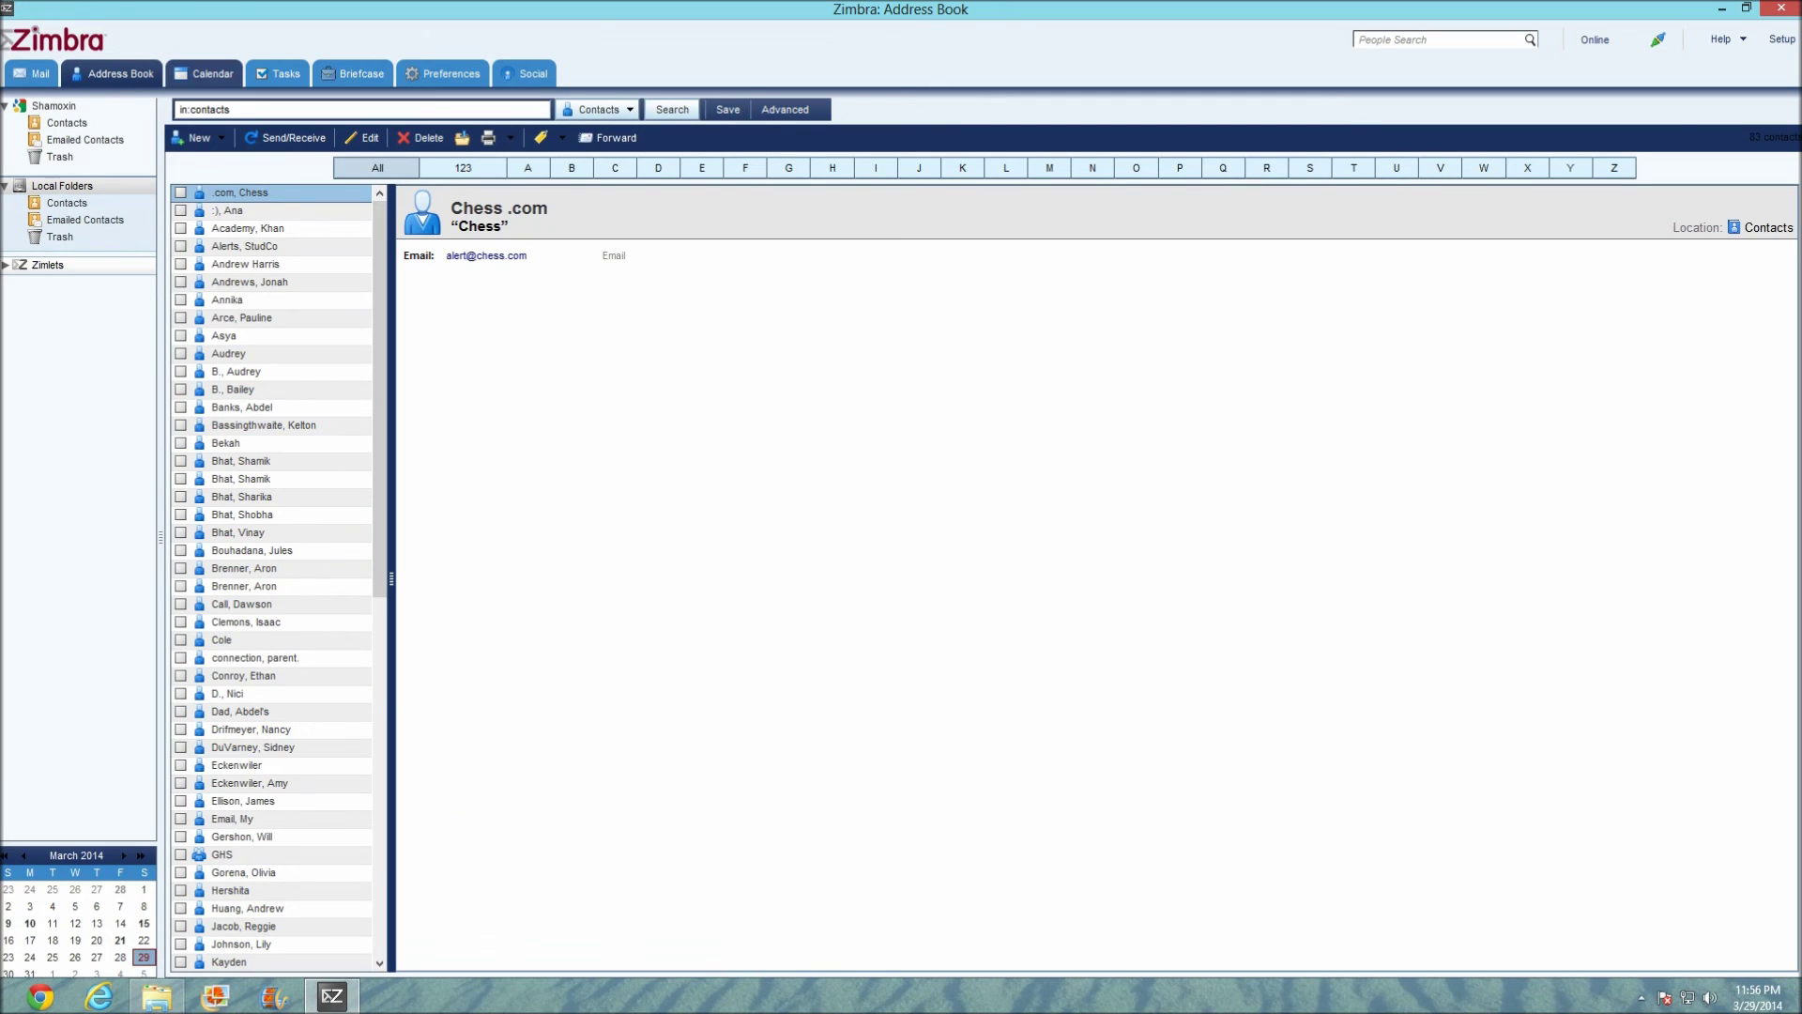
pyautogui.moveTo(379, 394)
pyautogui.mouseDown()
pyautogui.moveTo(379, 755)
pyautogui.moveTo(380, 394)
pyautogui.mouseUp()
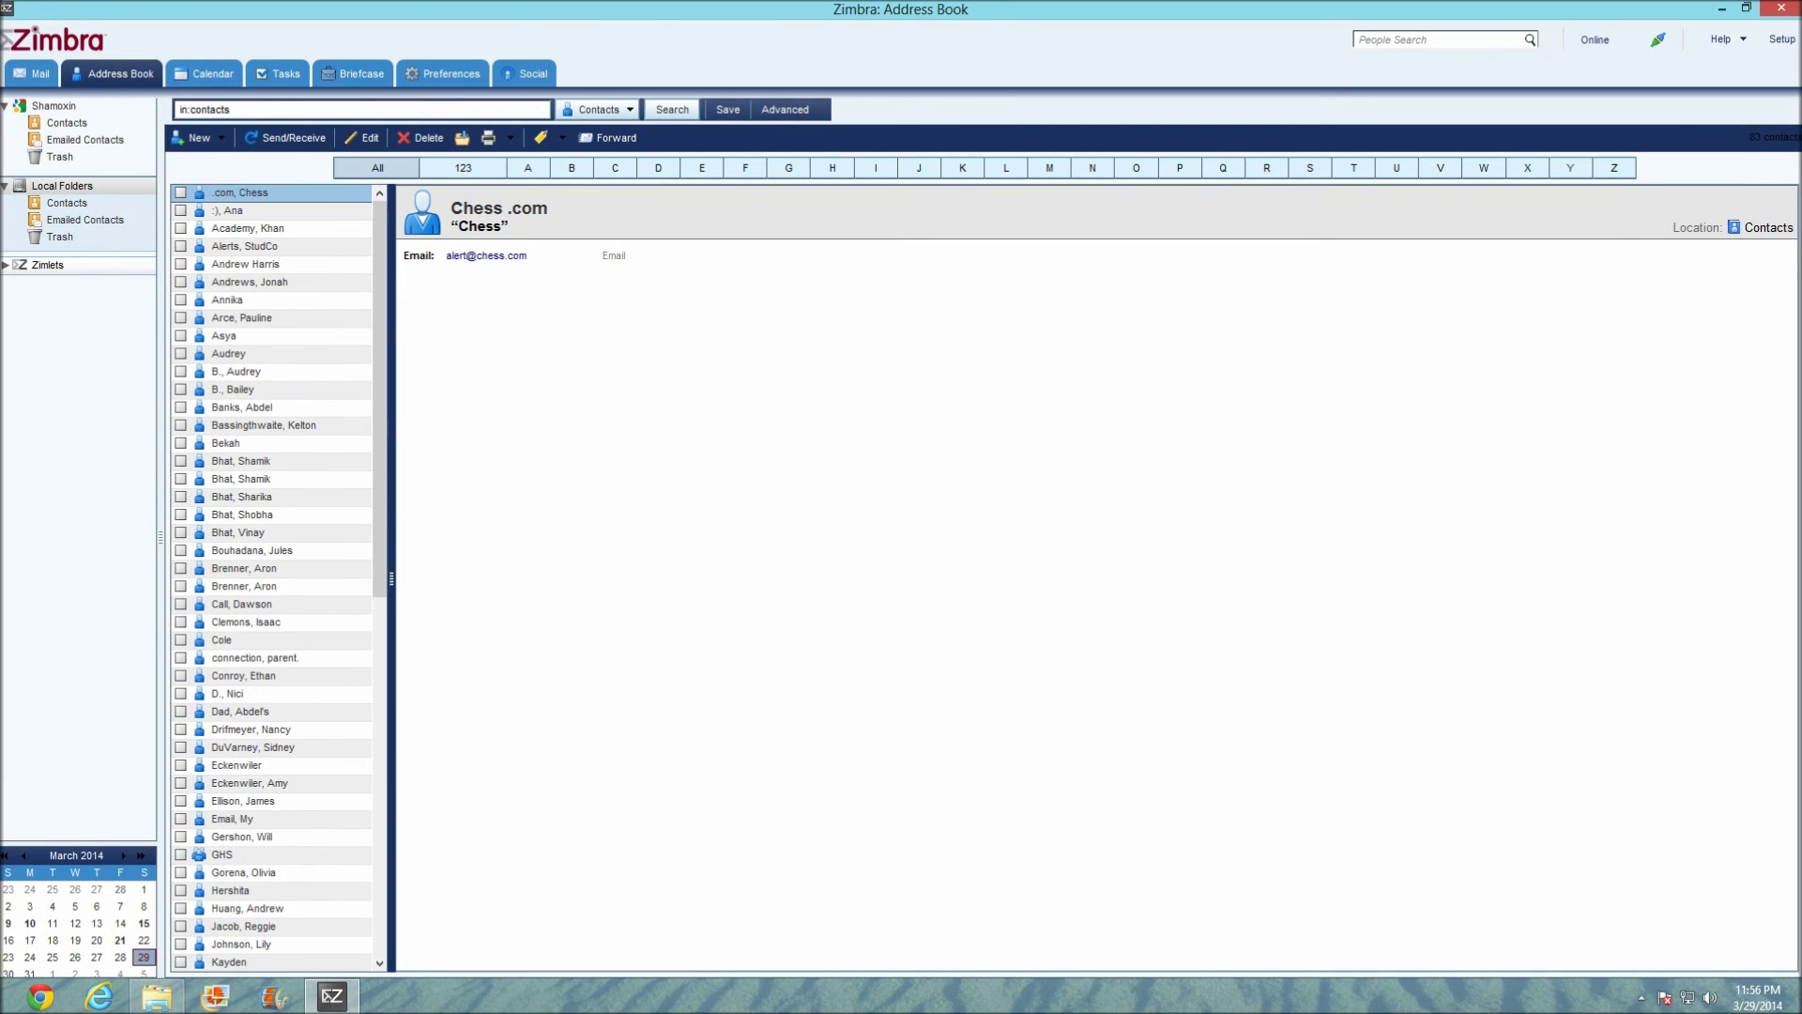
pyautogui.click(204, 74)
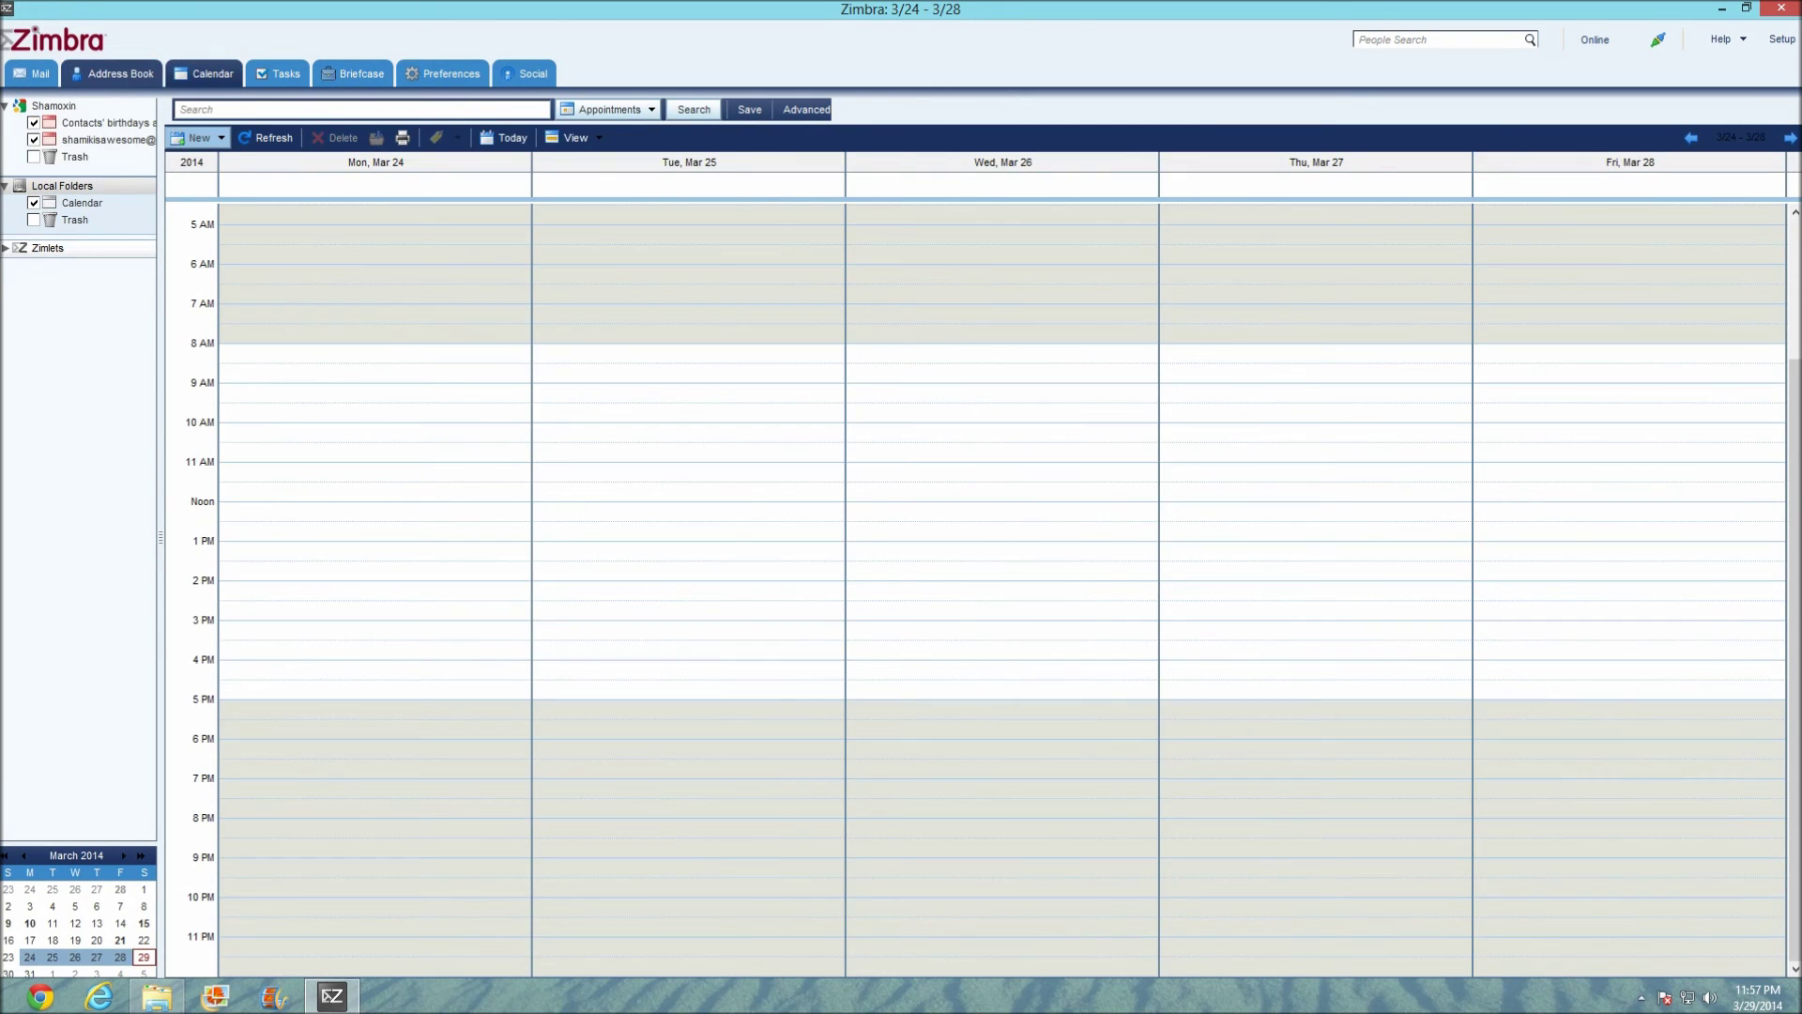
pyautogui.click(111, 74)
pyautogui.click(31, 74)
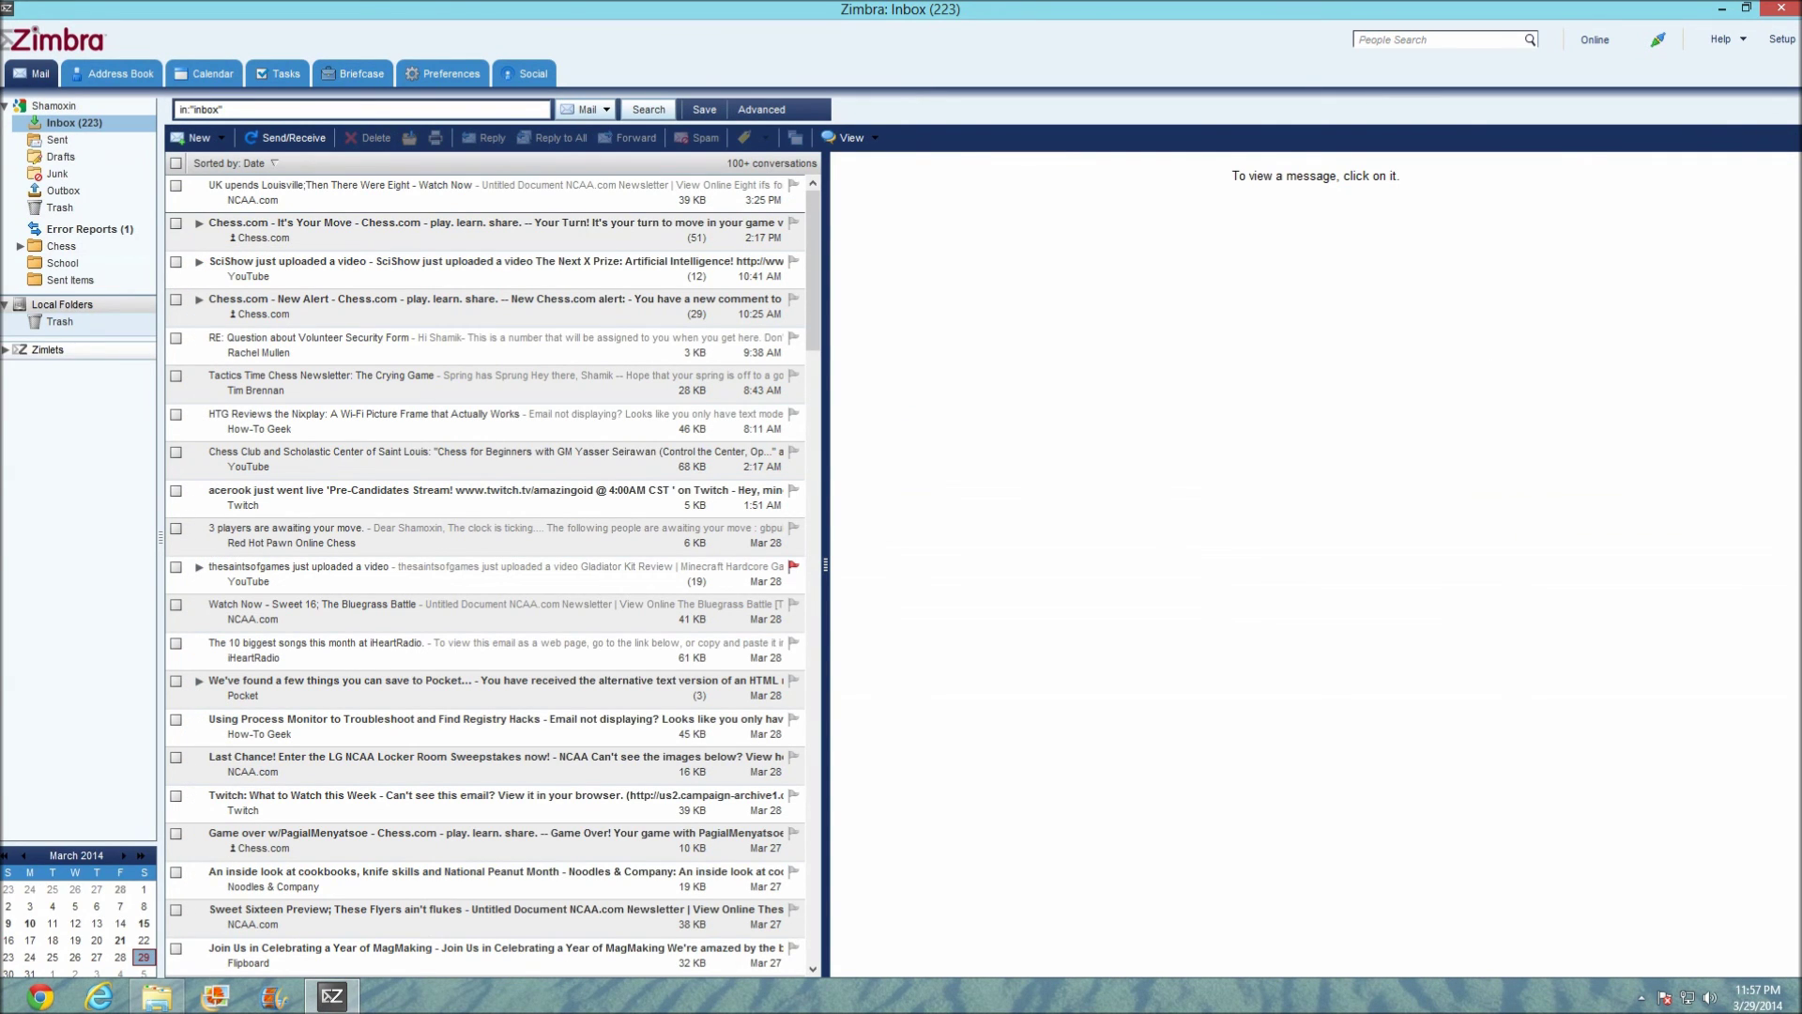
pyautogui.click(23, 855)
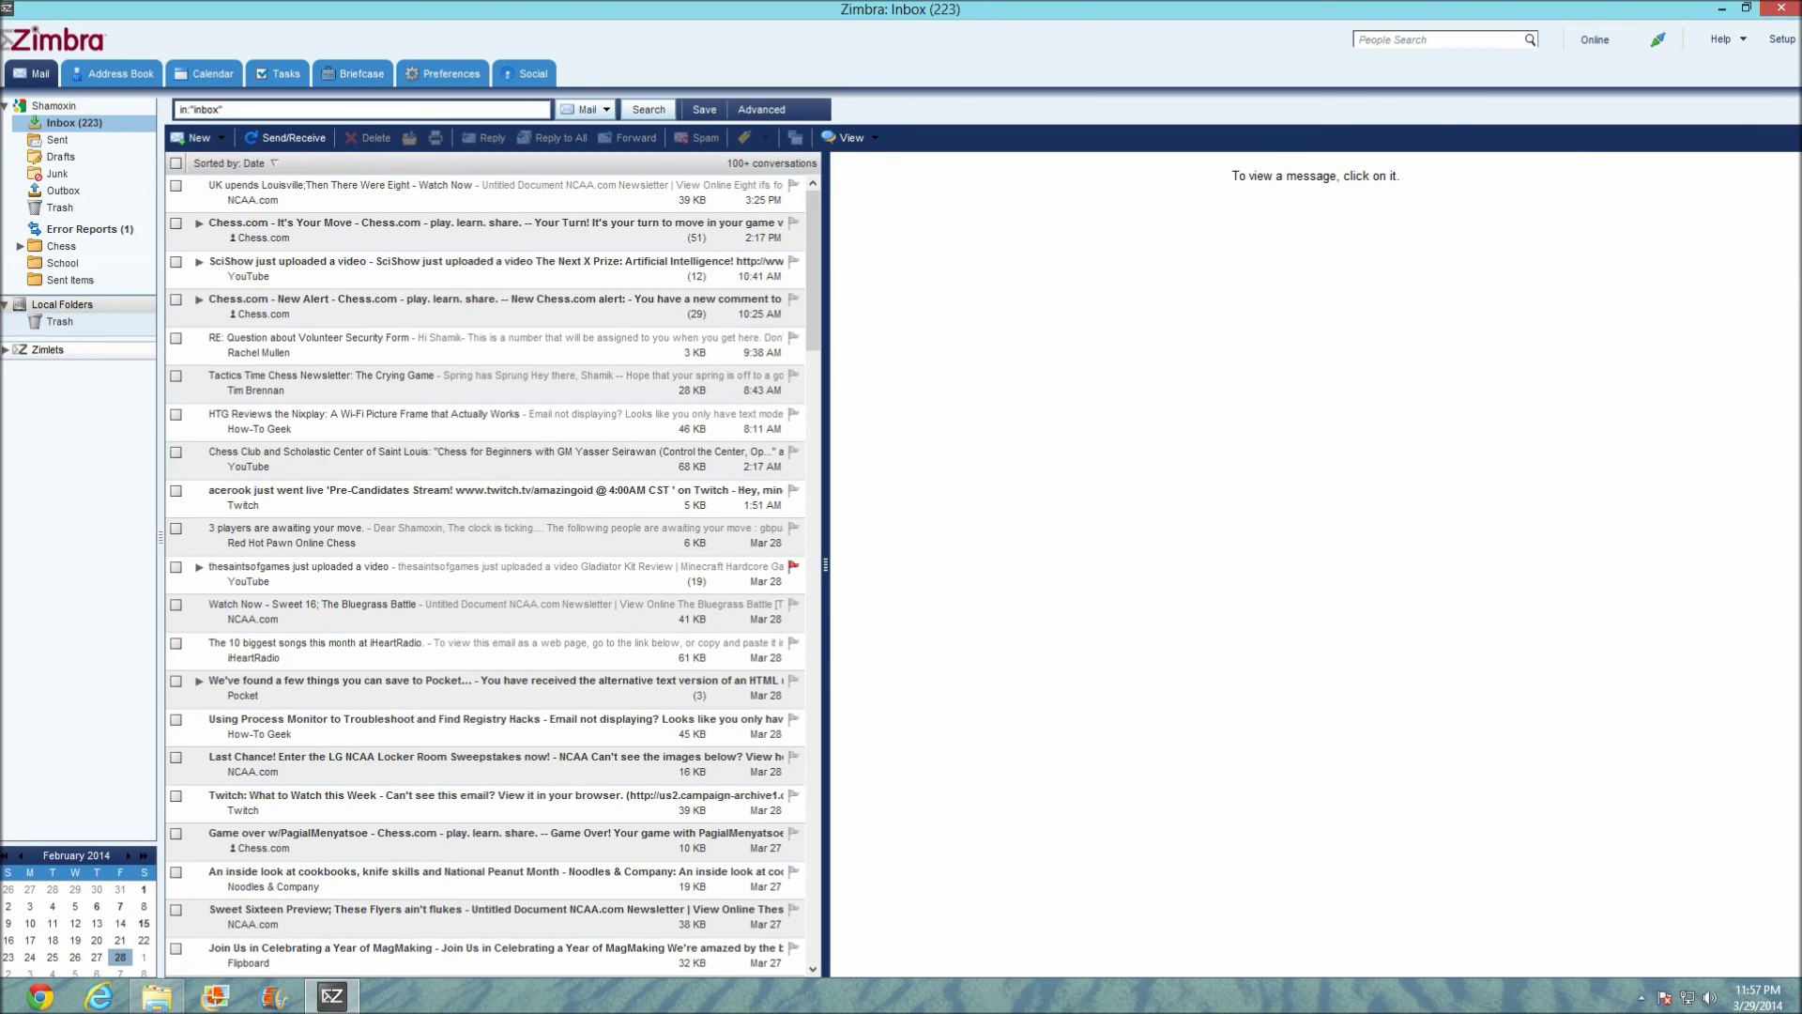
# Step: Show March 2014 in the mini calendar, and collapse and re-expand the mail account's folder tree
pyautogui.click(130, 855)
pyautogui.click(5, 105)
pyautogui.click(6, 105)
pyautogui.click(5, 105)
pyautogui.click(6, 105)
# Step: Expand the Zimlets list, view the LinkedIn zimlet's account preferences and return to the inbox
pyautogui.click(6, 350)
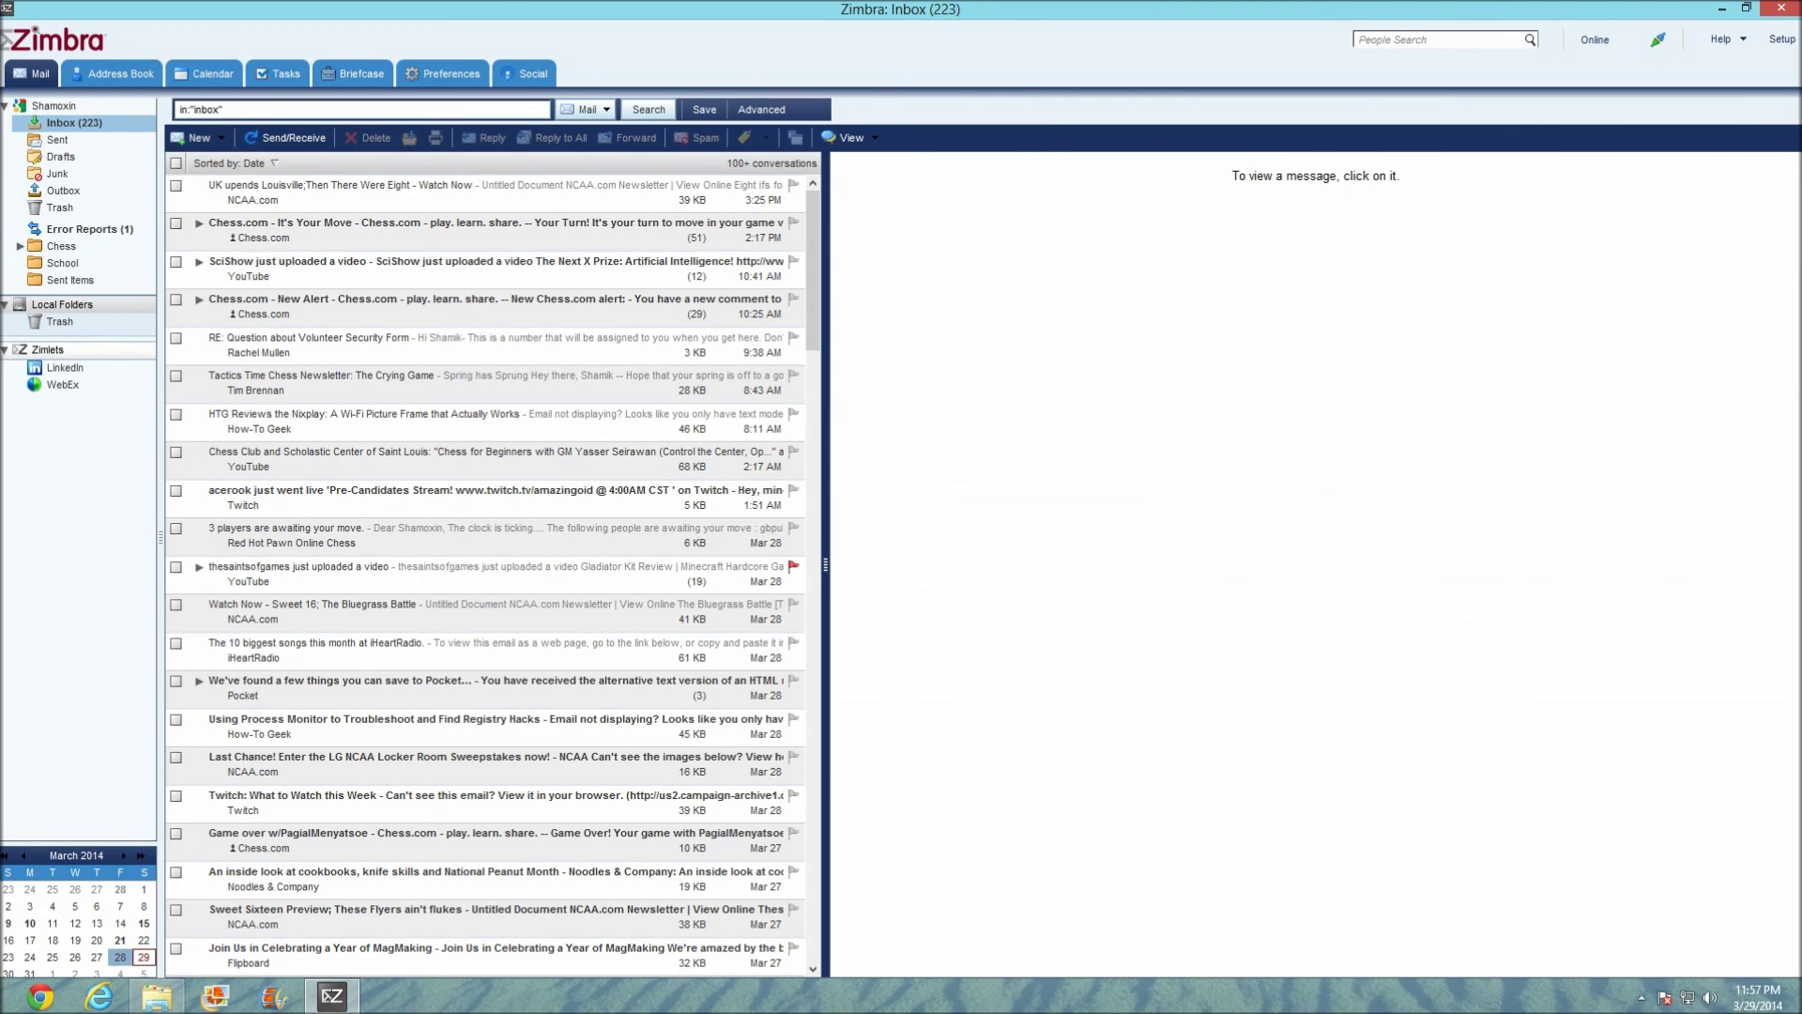
pyautogui.click(64, 367)
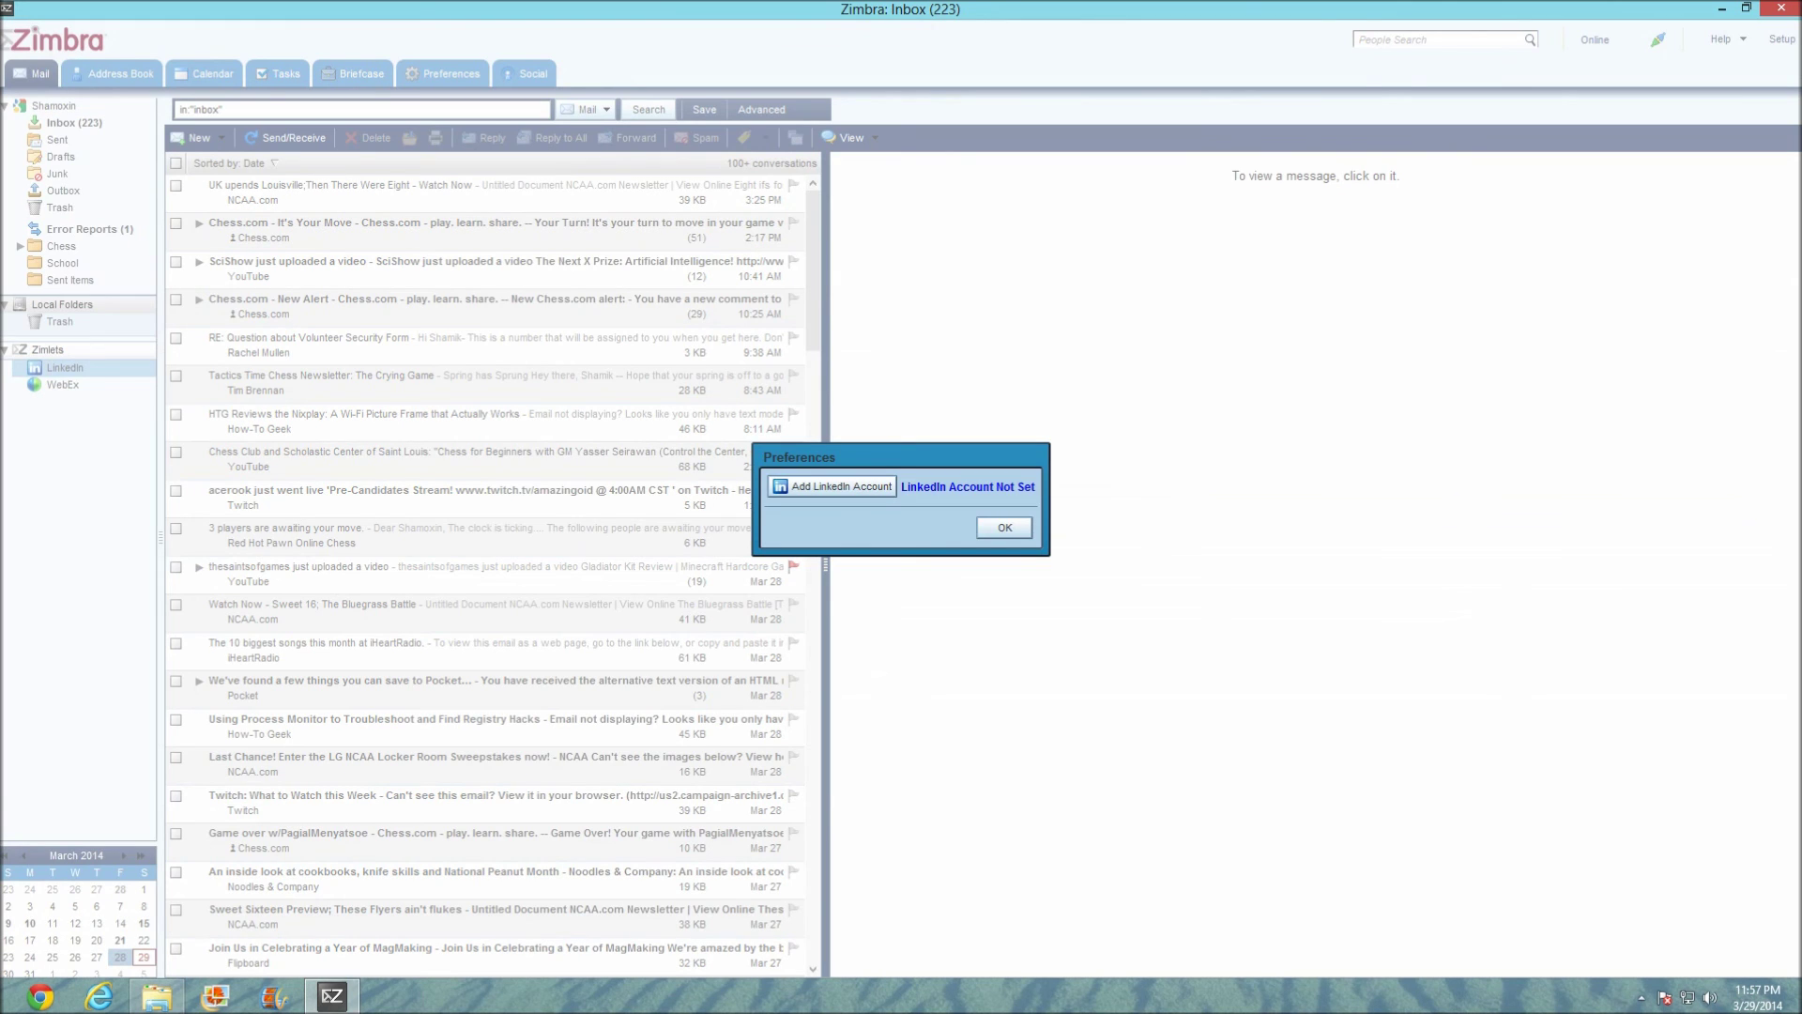
pyautogui.press('Return')
pyautogui.click(74, 122)
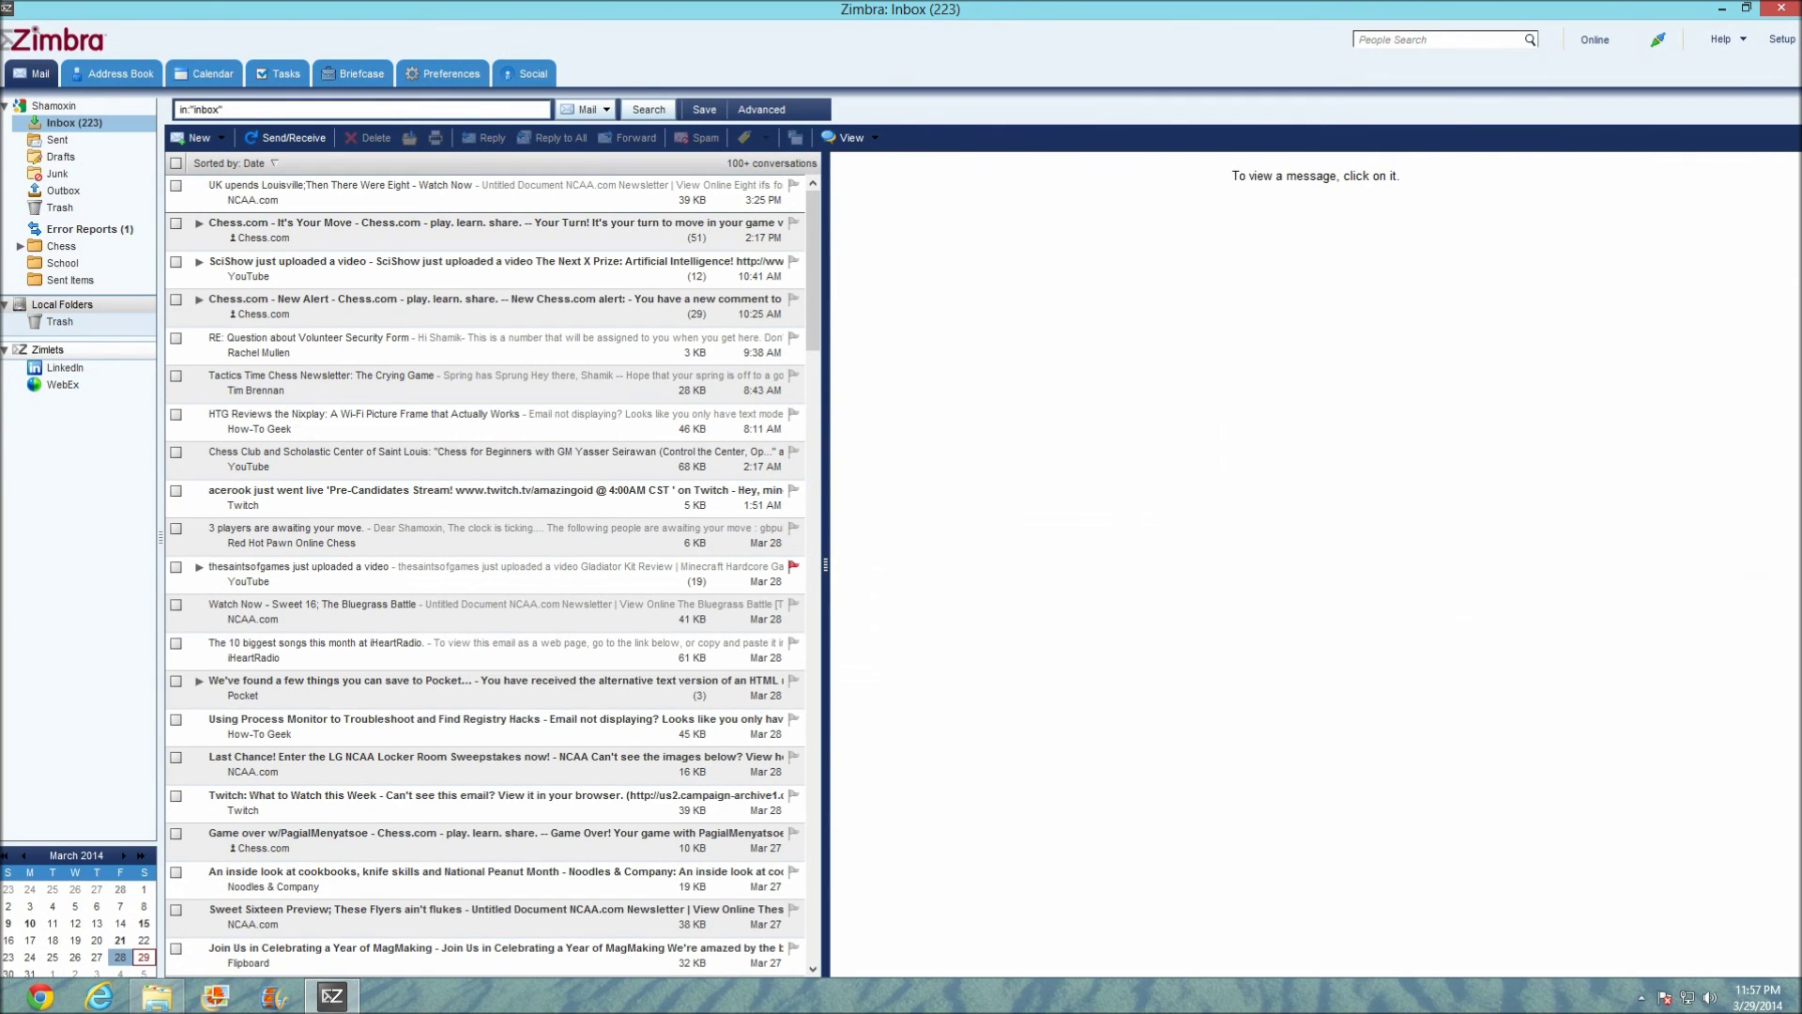
pyautogui.moveTo(1799, 3)
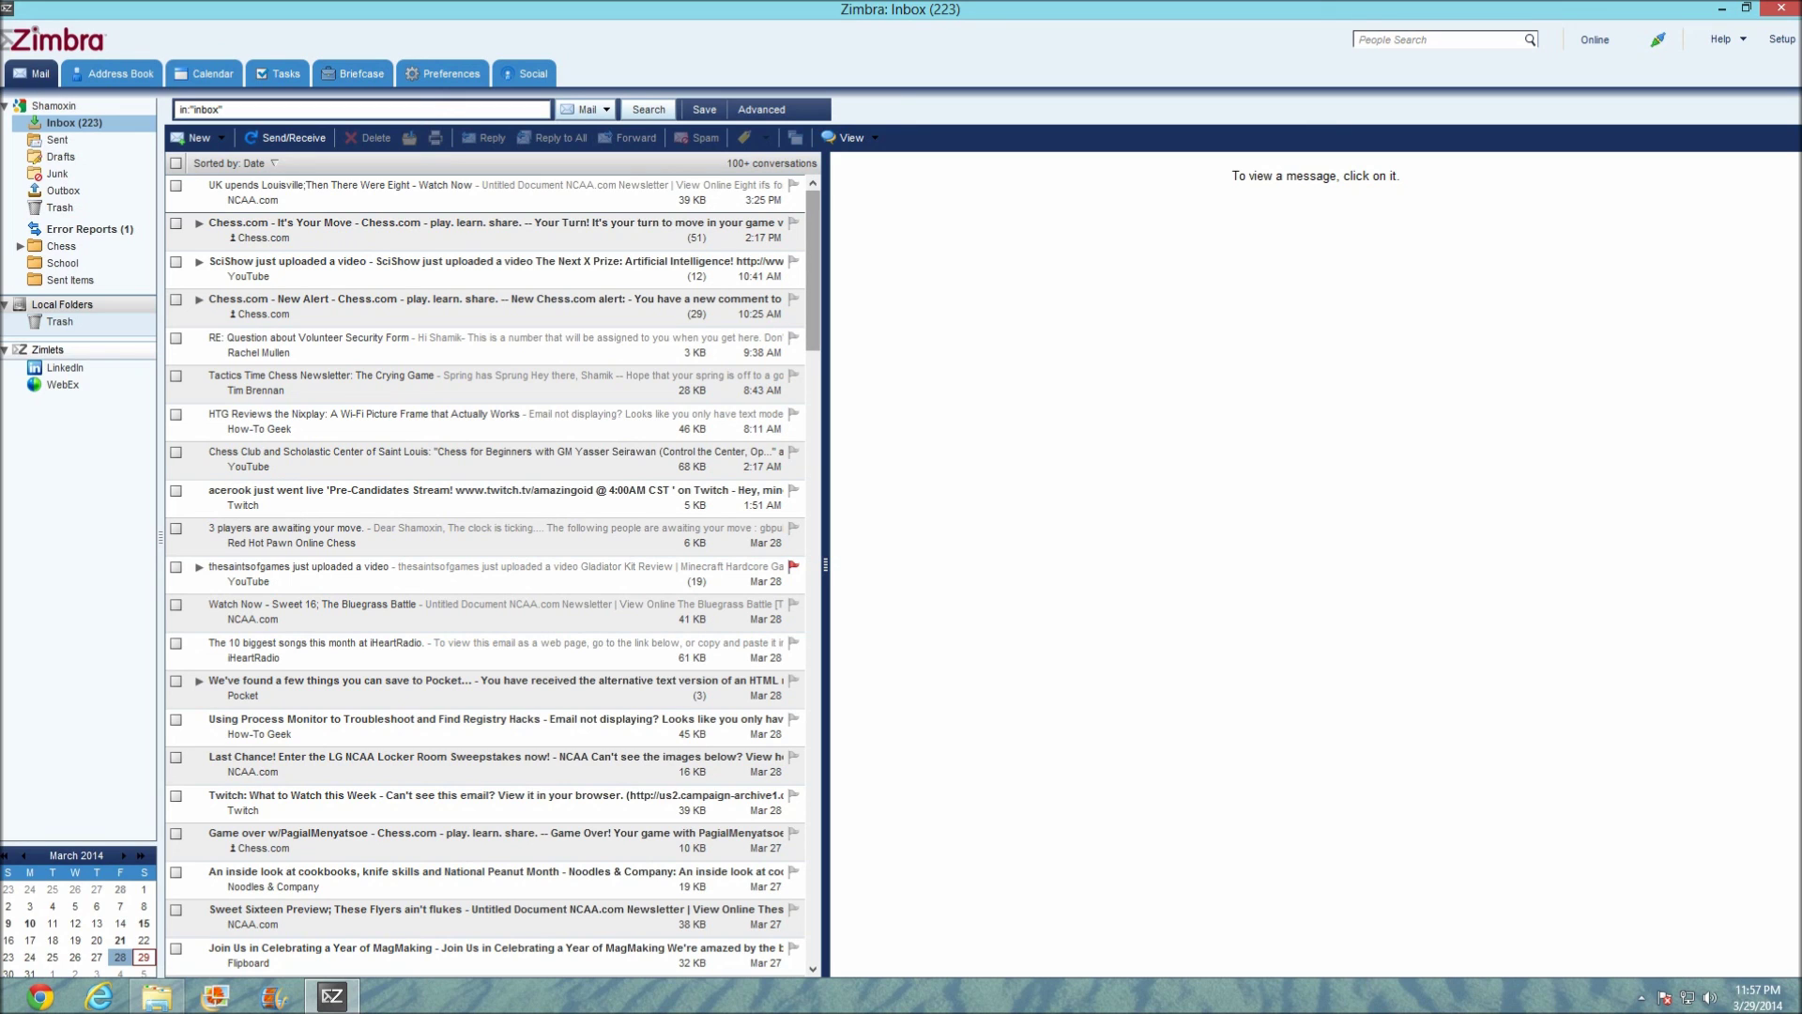
pyautogui.scroll(-10, 813, 272)
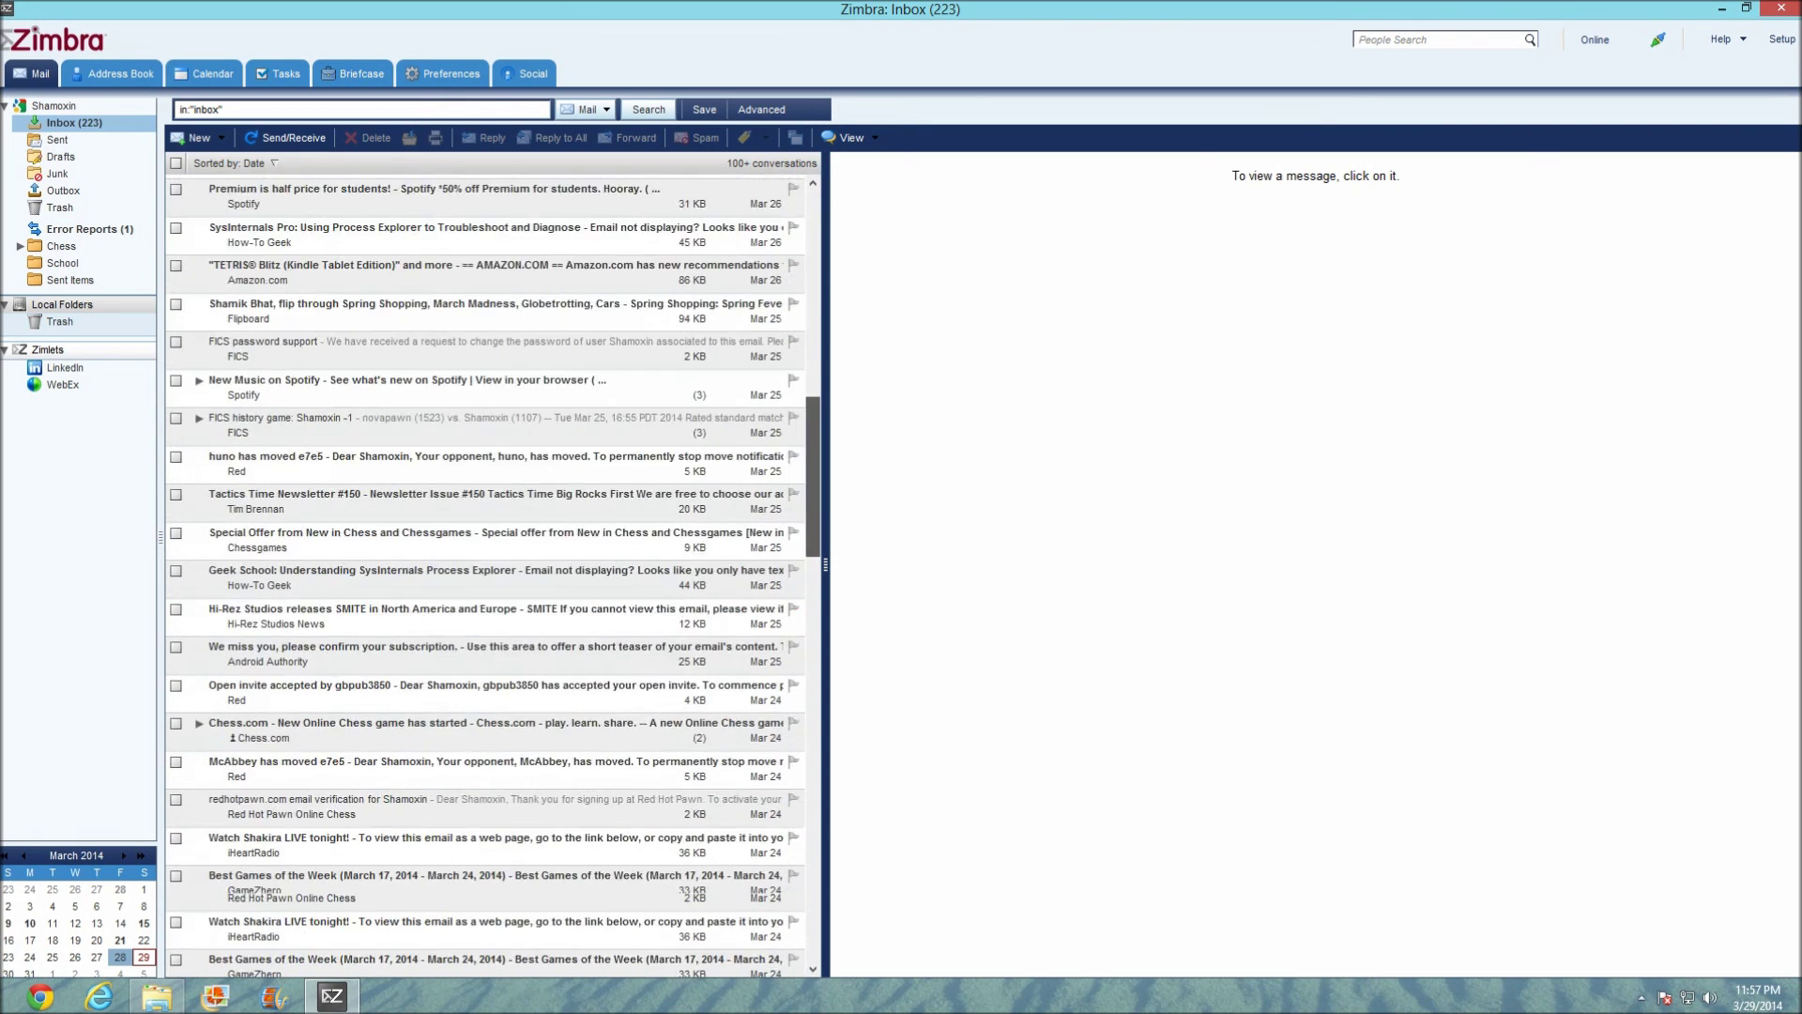
pyautogui.moveTo(813, 346); pyautogui.dragTo(813, 243)
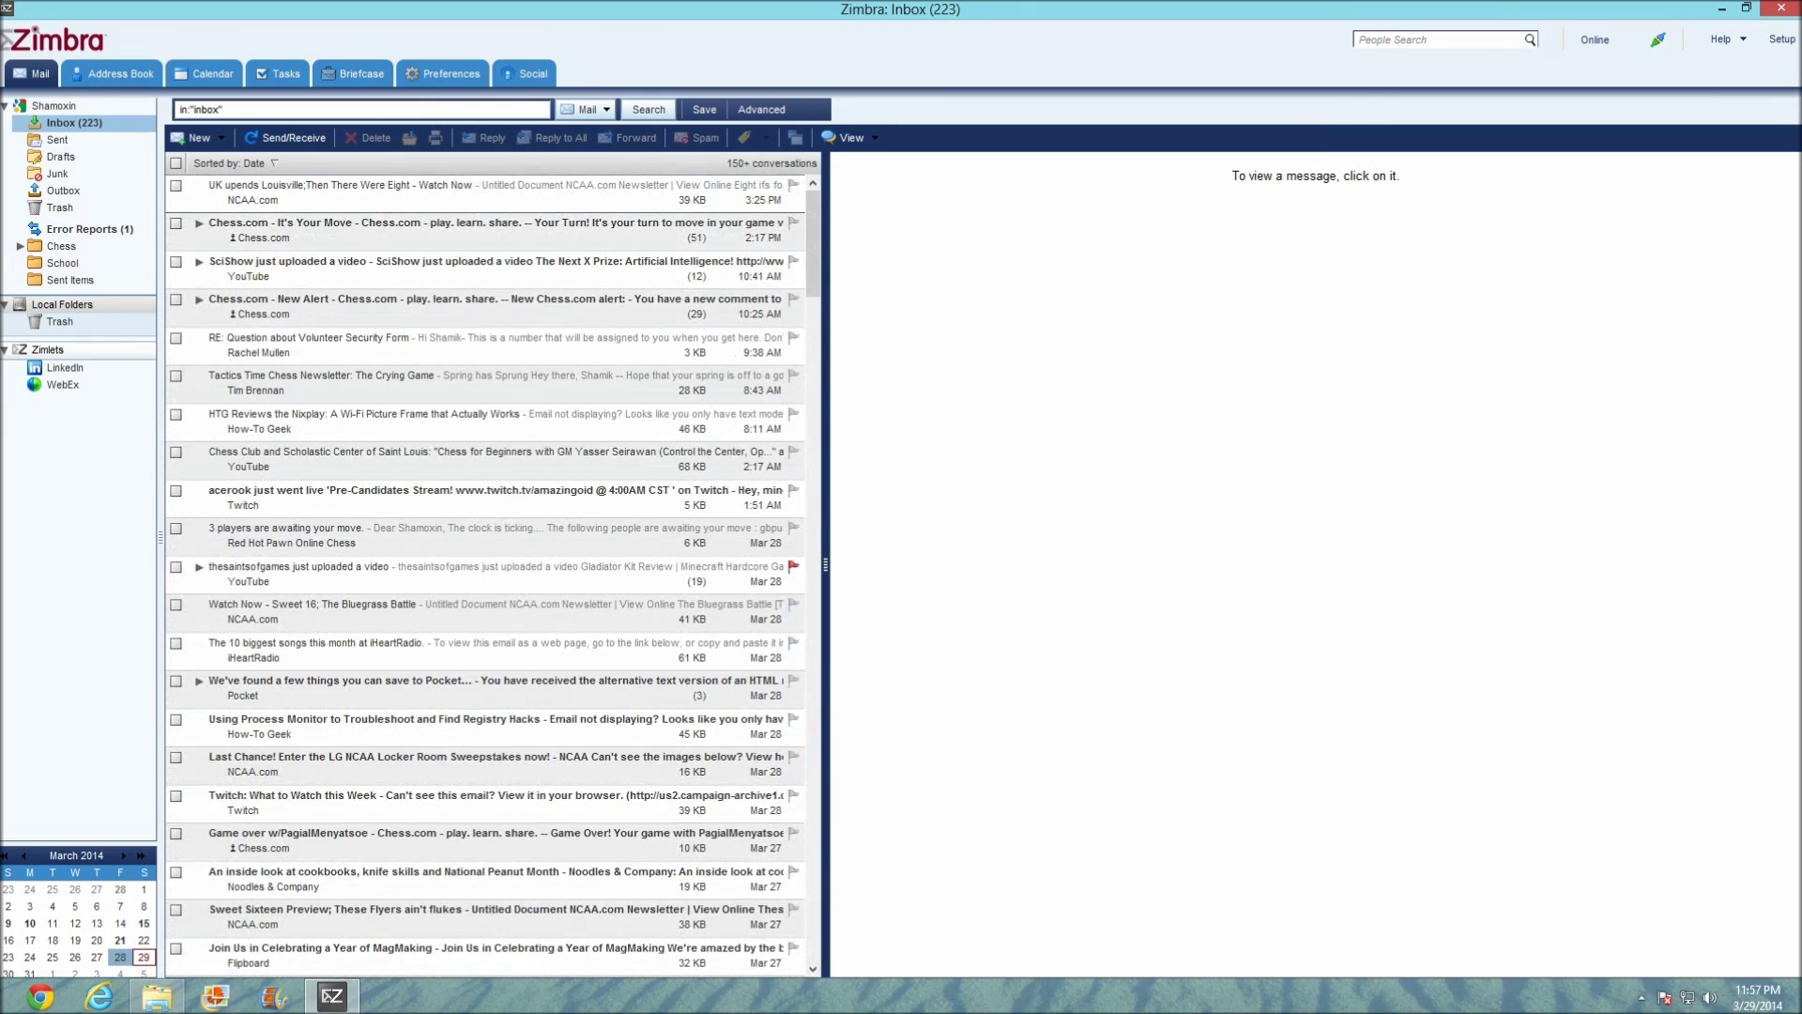